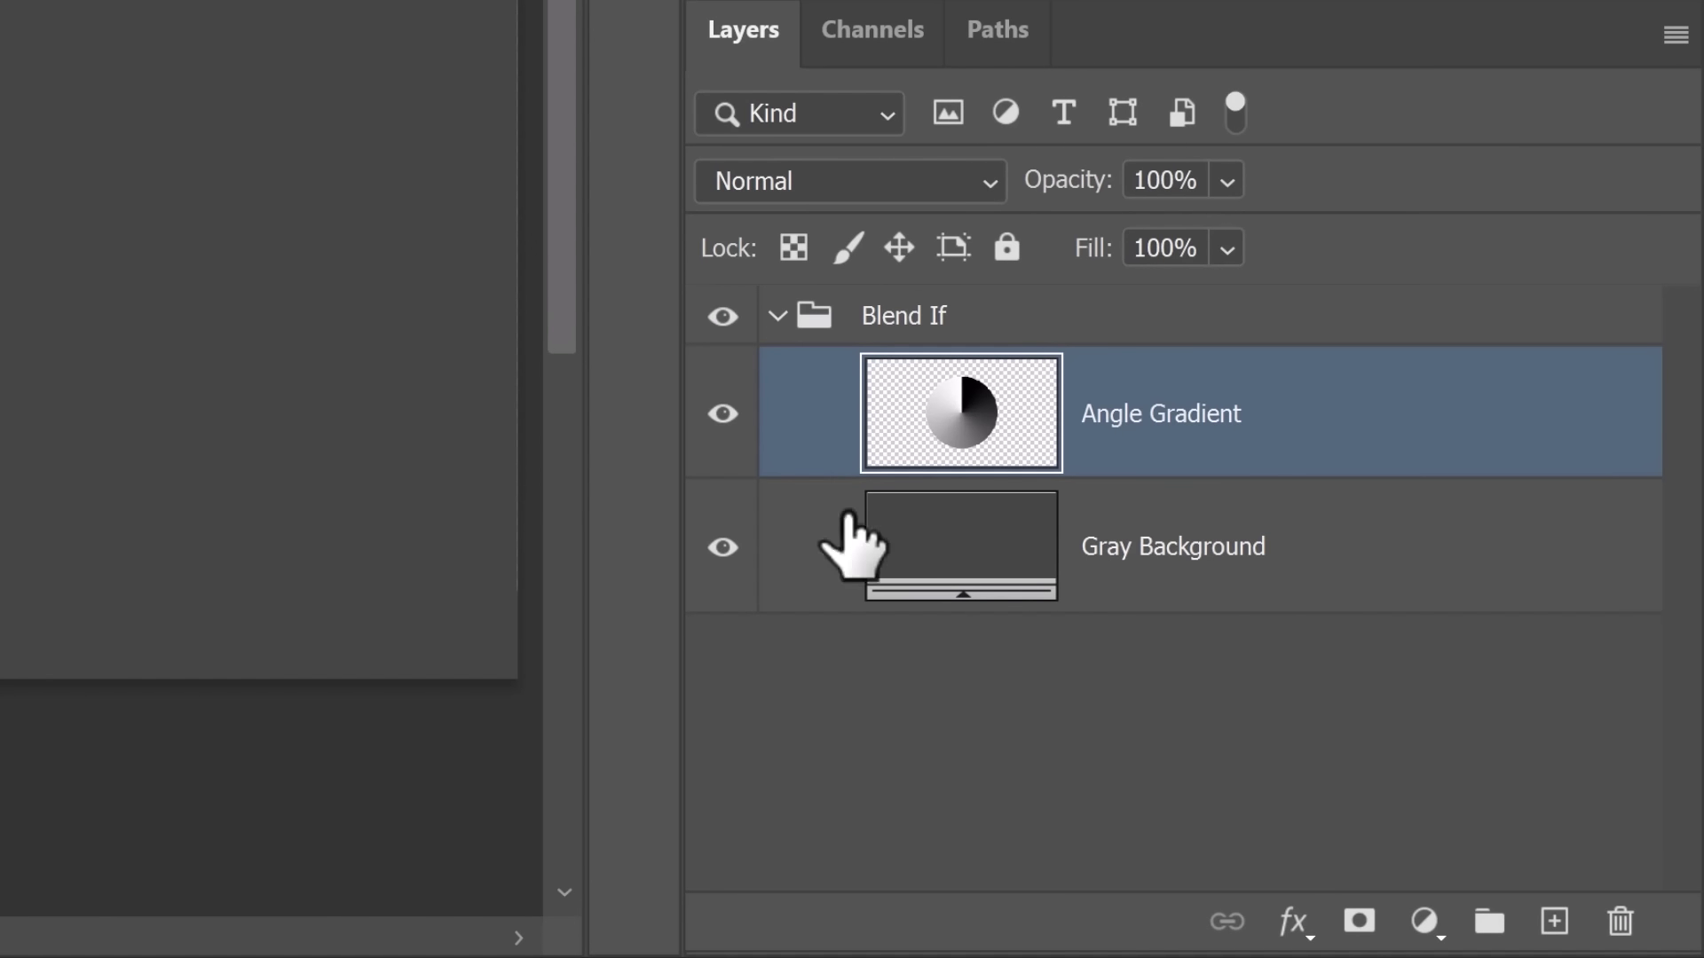
# Open the Angle Gradient layer's Layer Style and leave Blend If on Gray.
pyautogui.doubleClick(1482, 411)
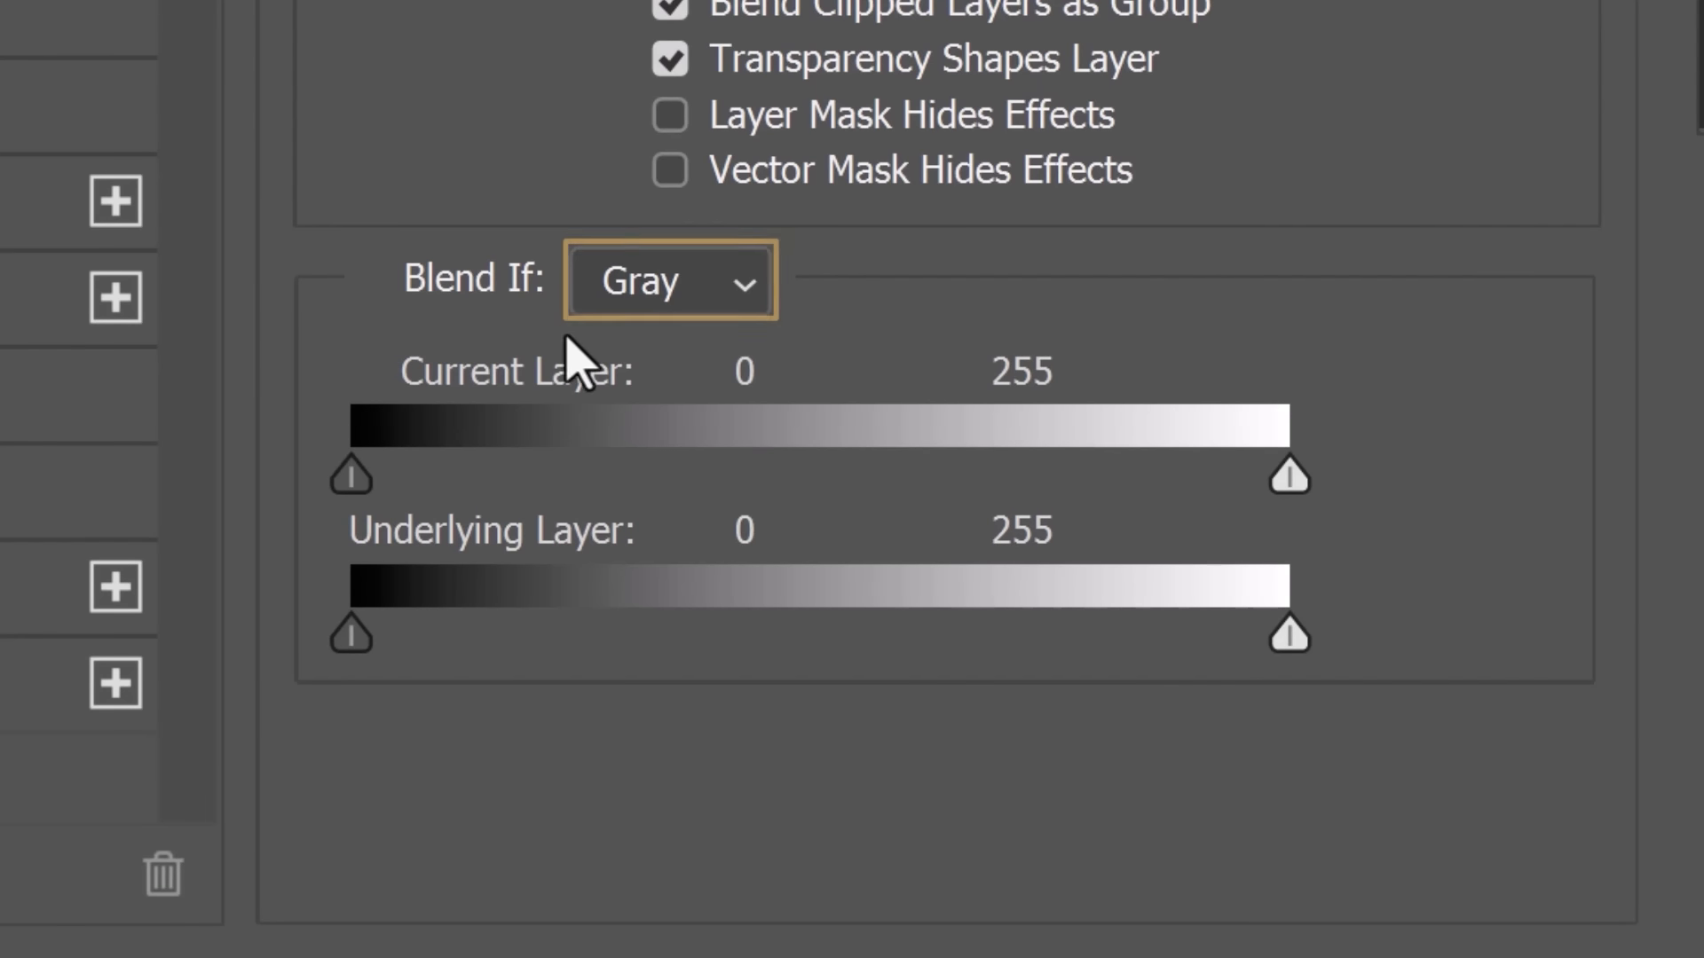
pyautogui.click(738, 294)
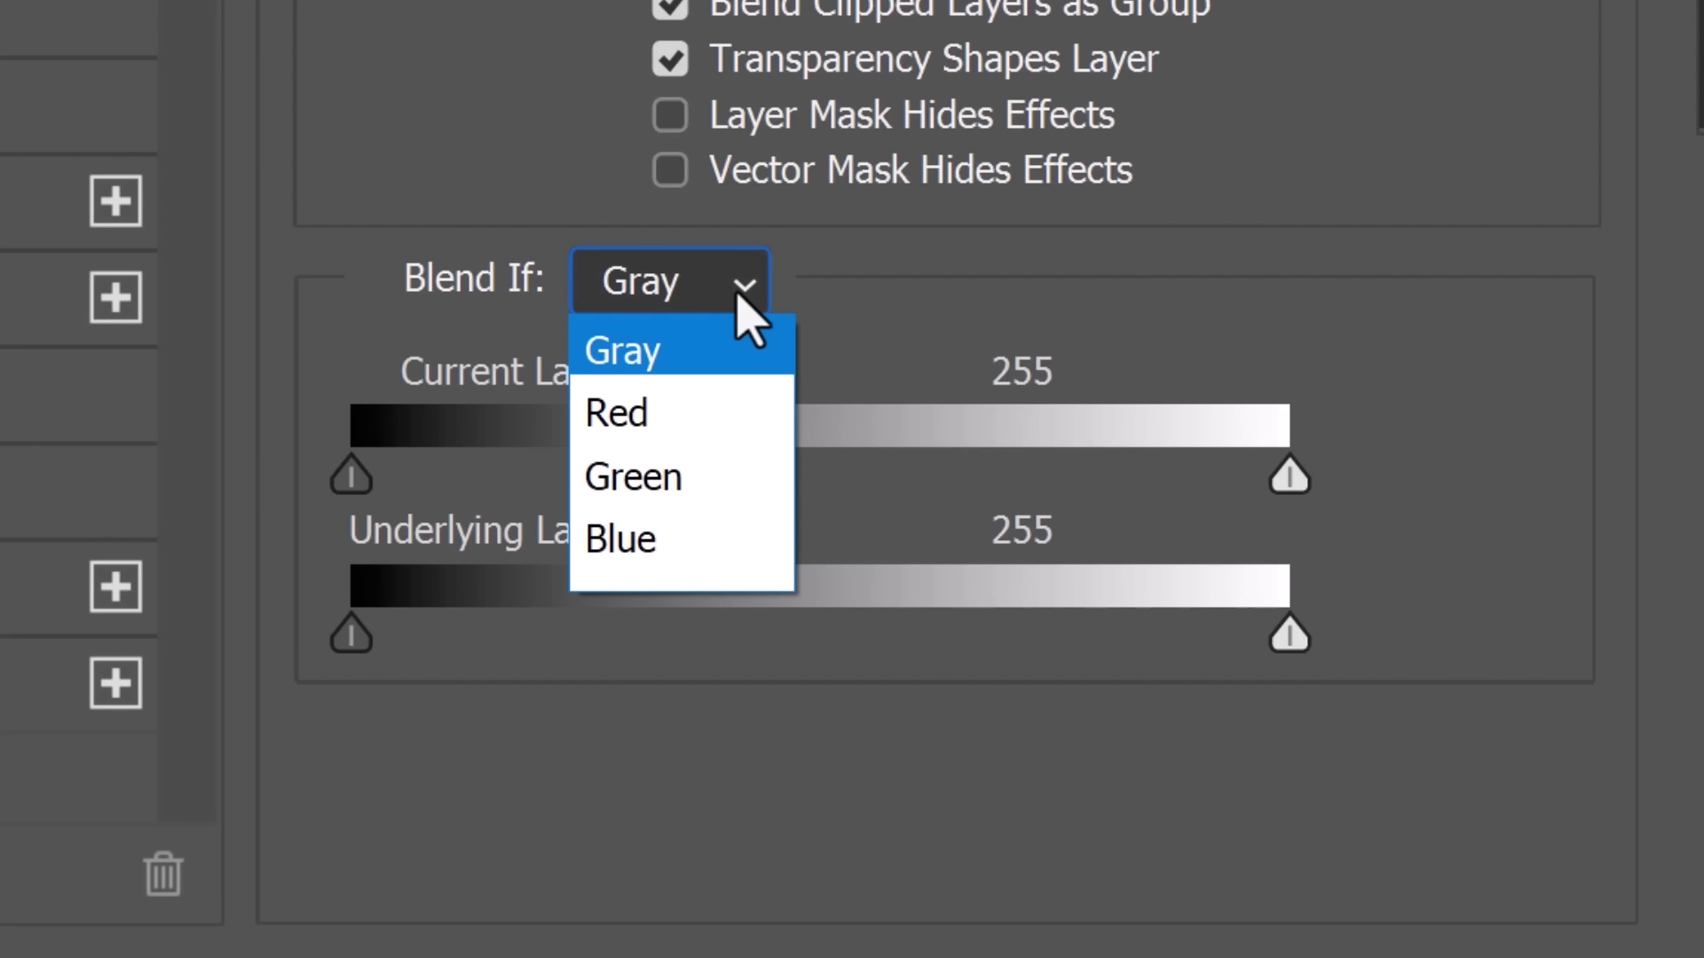
pyautogui.click(725, 355)
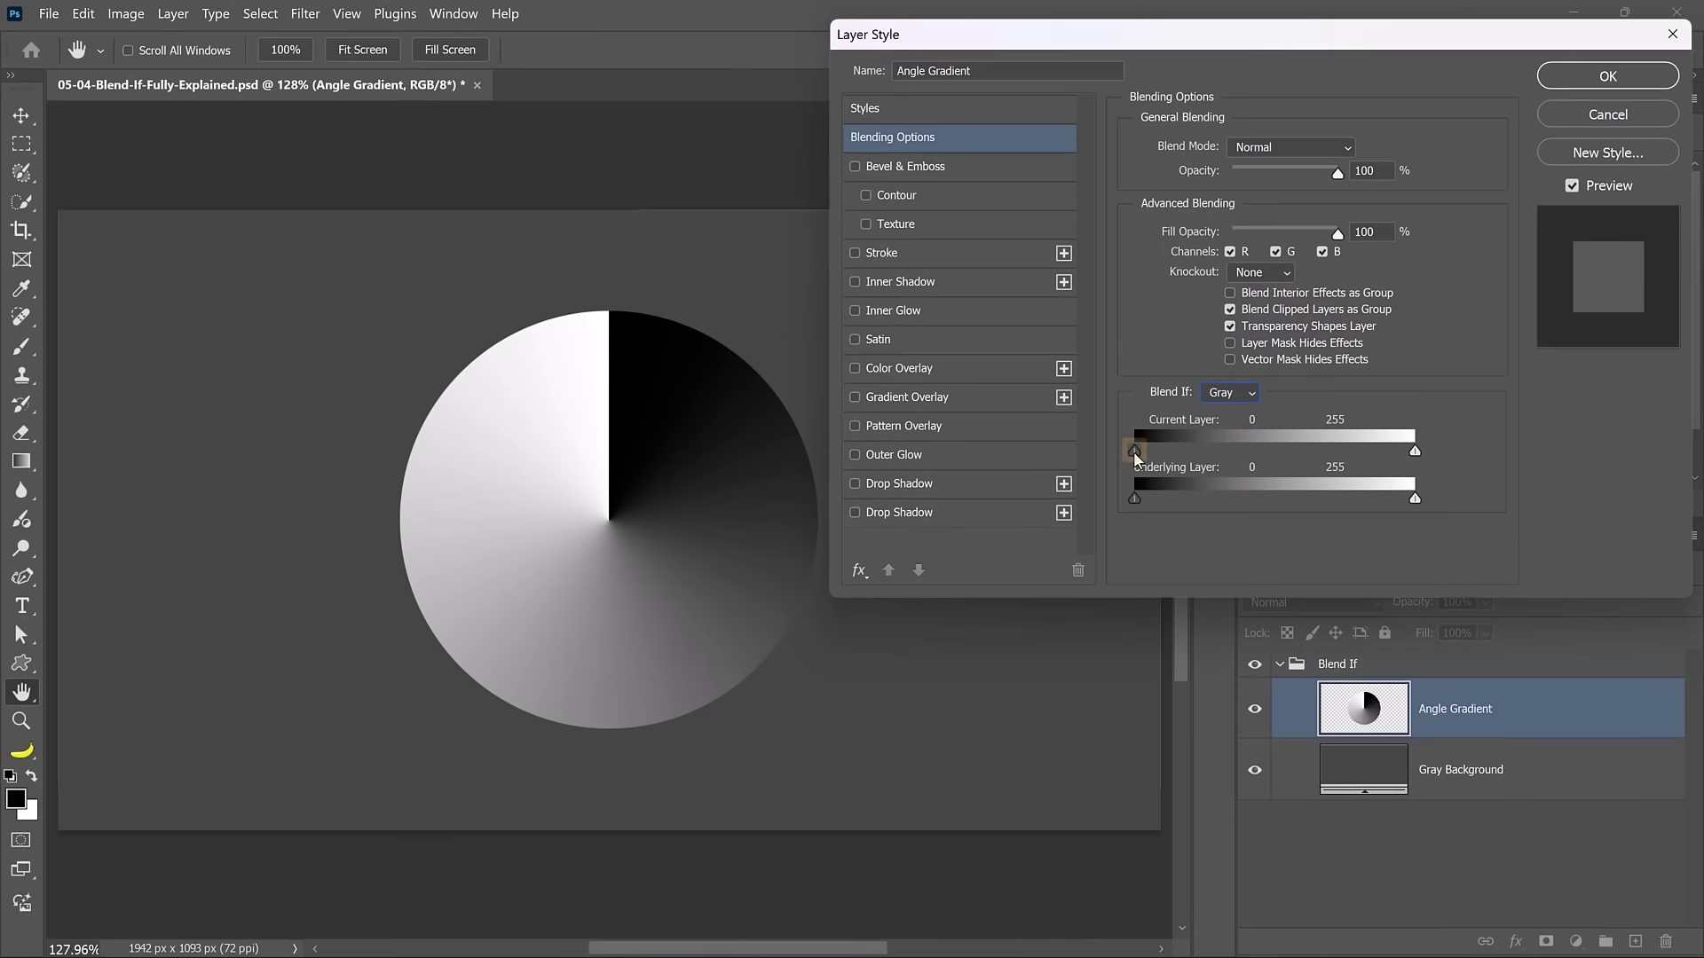
# Try the Current Layer black slider, then move the white point to 170 to hide the brightest tones.
pyautogui.moveTo(345, 476); pyautogui.dragTo(381, 488)
pyautogui.moveTo(1143, 454); pyautogui.dragTo(1226, 481)
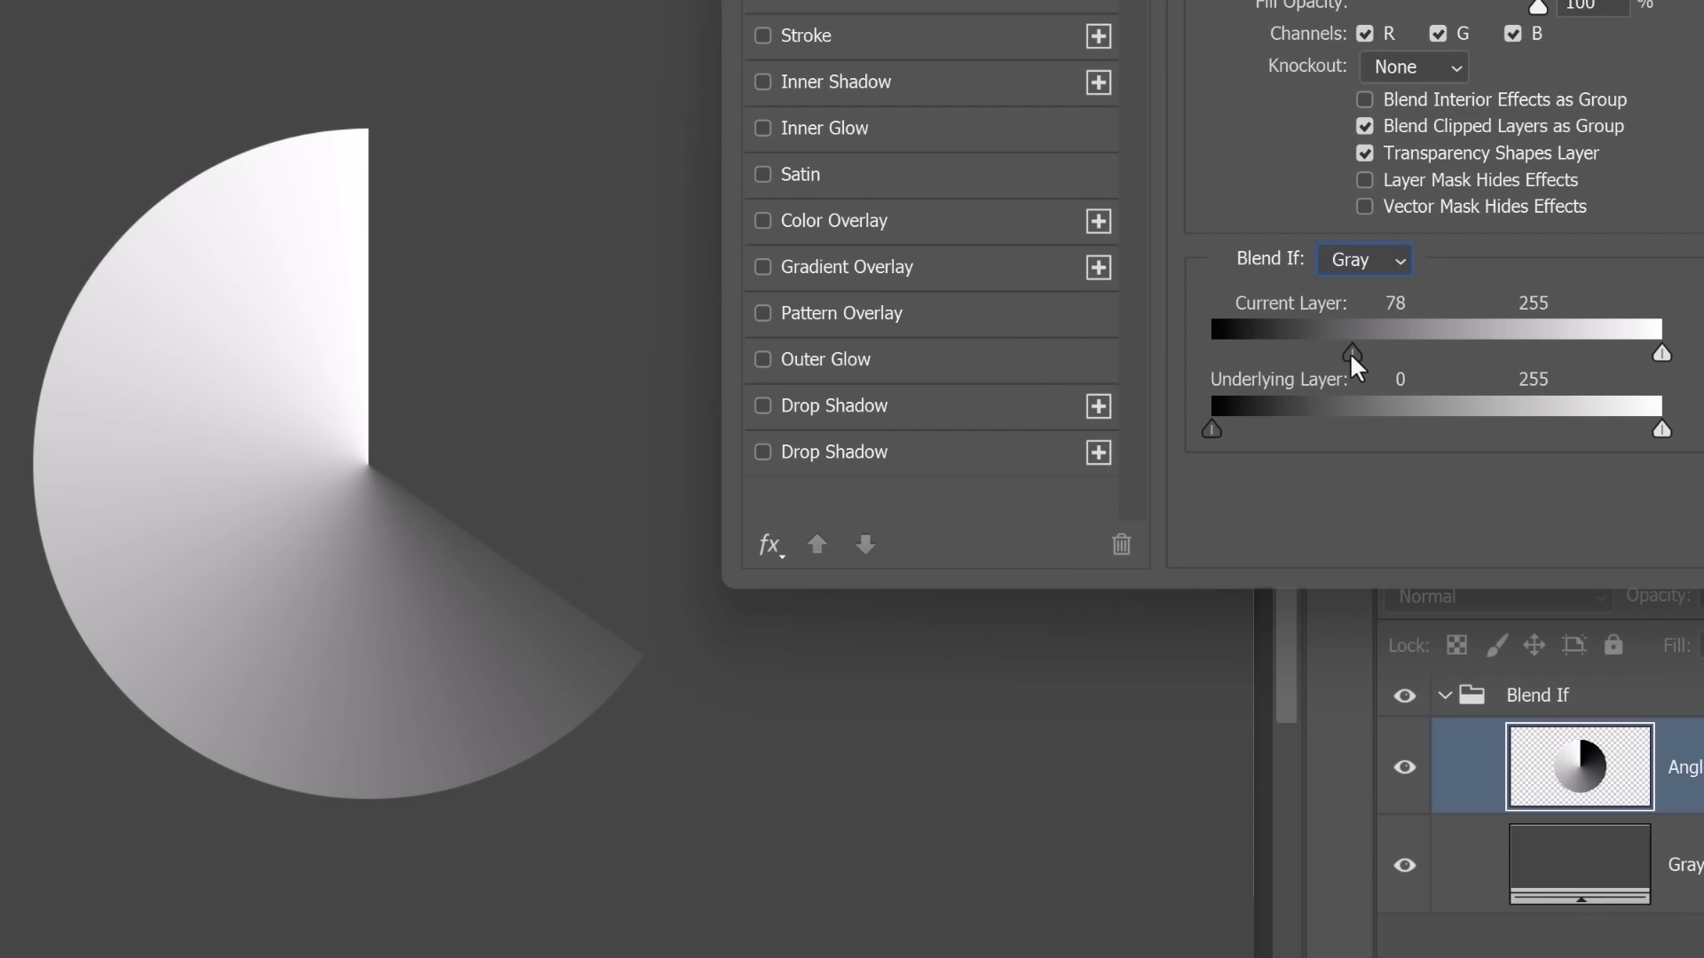
pyautogui.moveTo(1381, 355); pyautogui.dragTo(1211, 353)
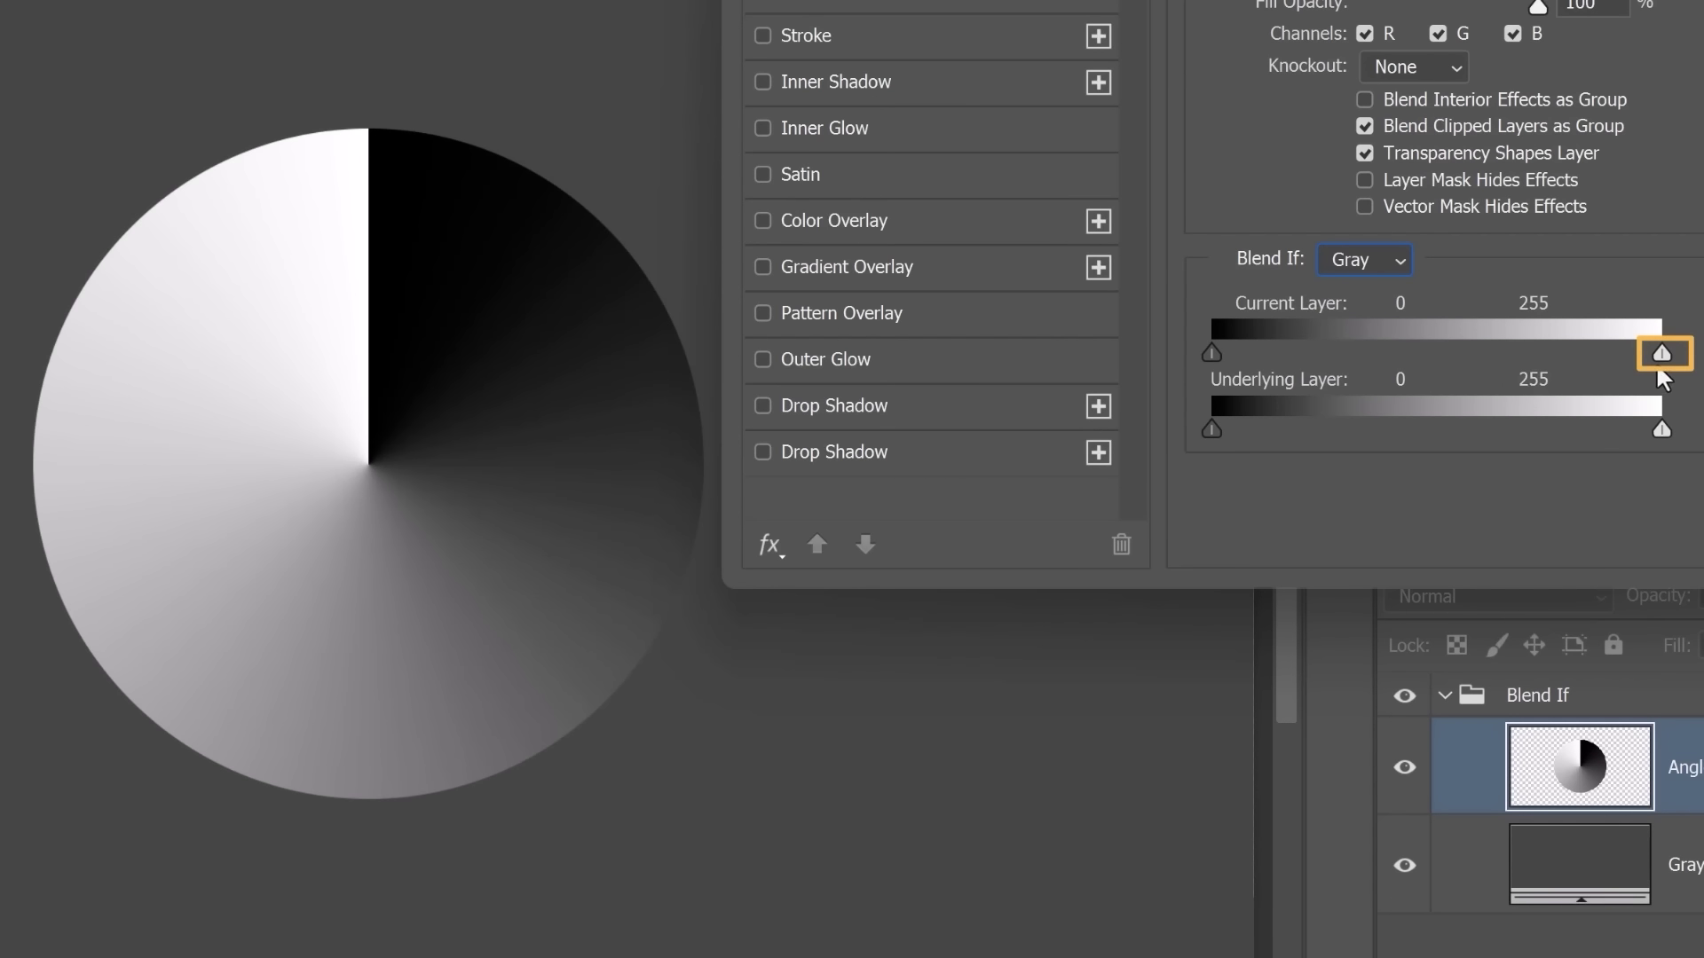
pyautogui.moveTo(1669, 357); pyautogui.dragTo(1513, 355)
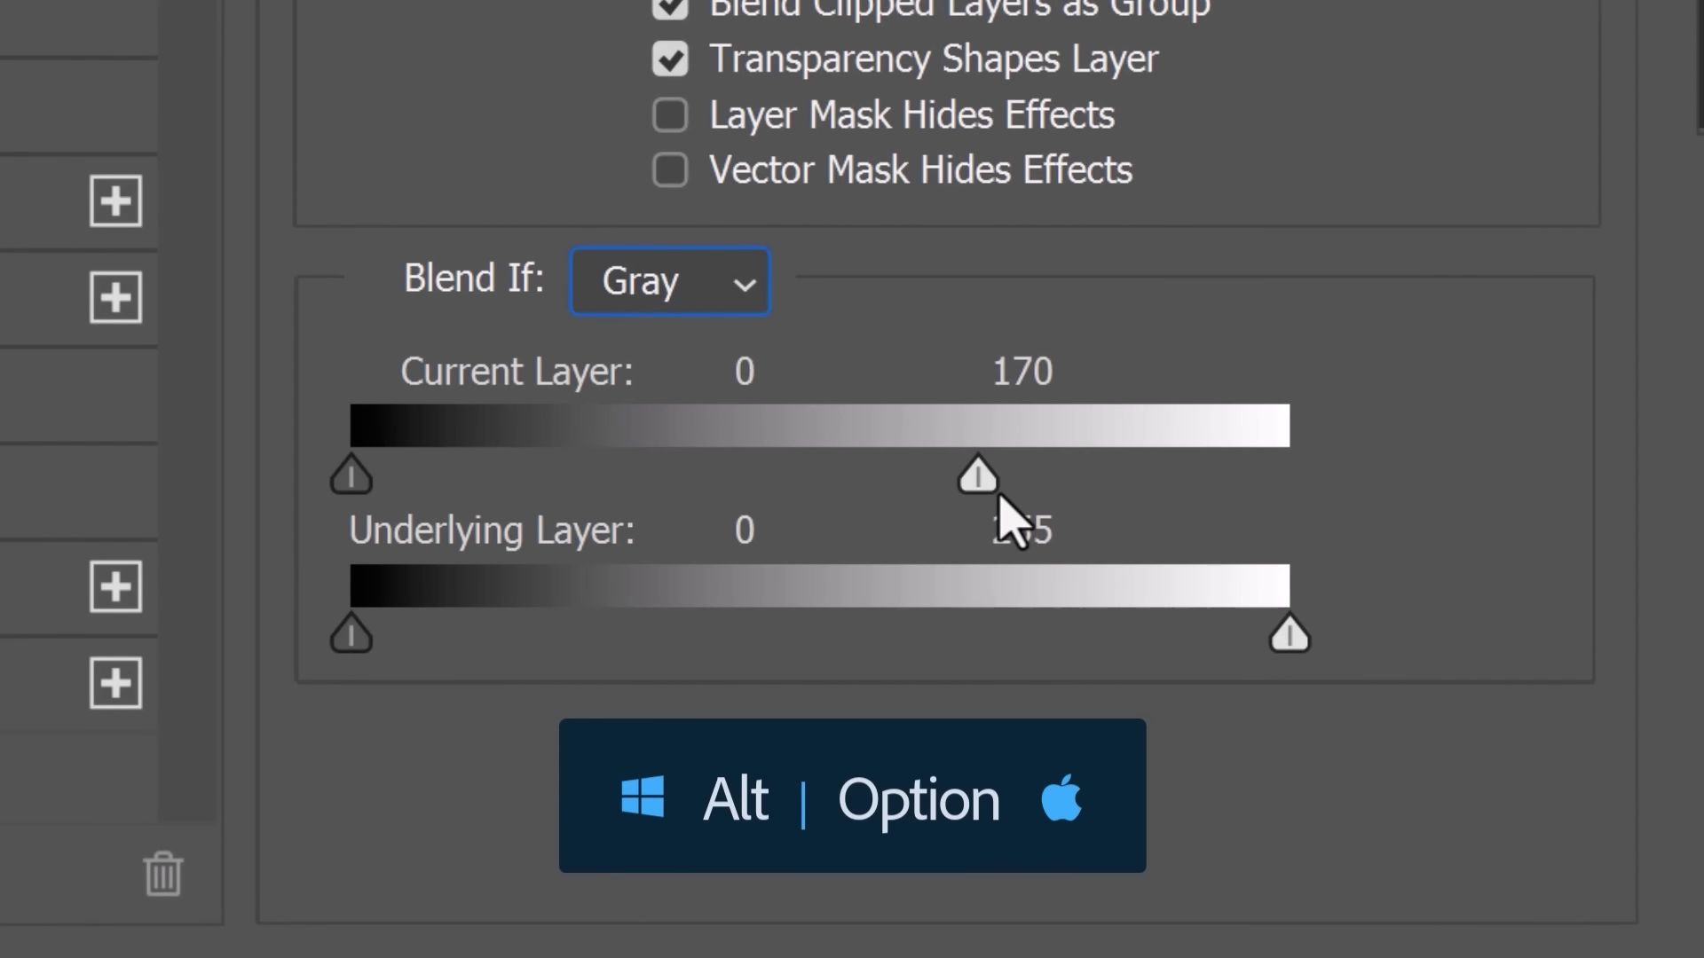
# Split the Current Layer white slider so the bright tones fade between 129 and 207.
pyautogui.moveTo(987, 483); pyautogui.dragTo(988, 484)
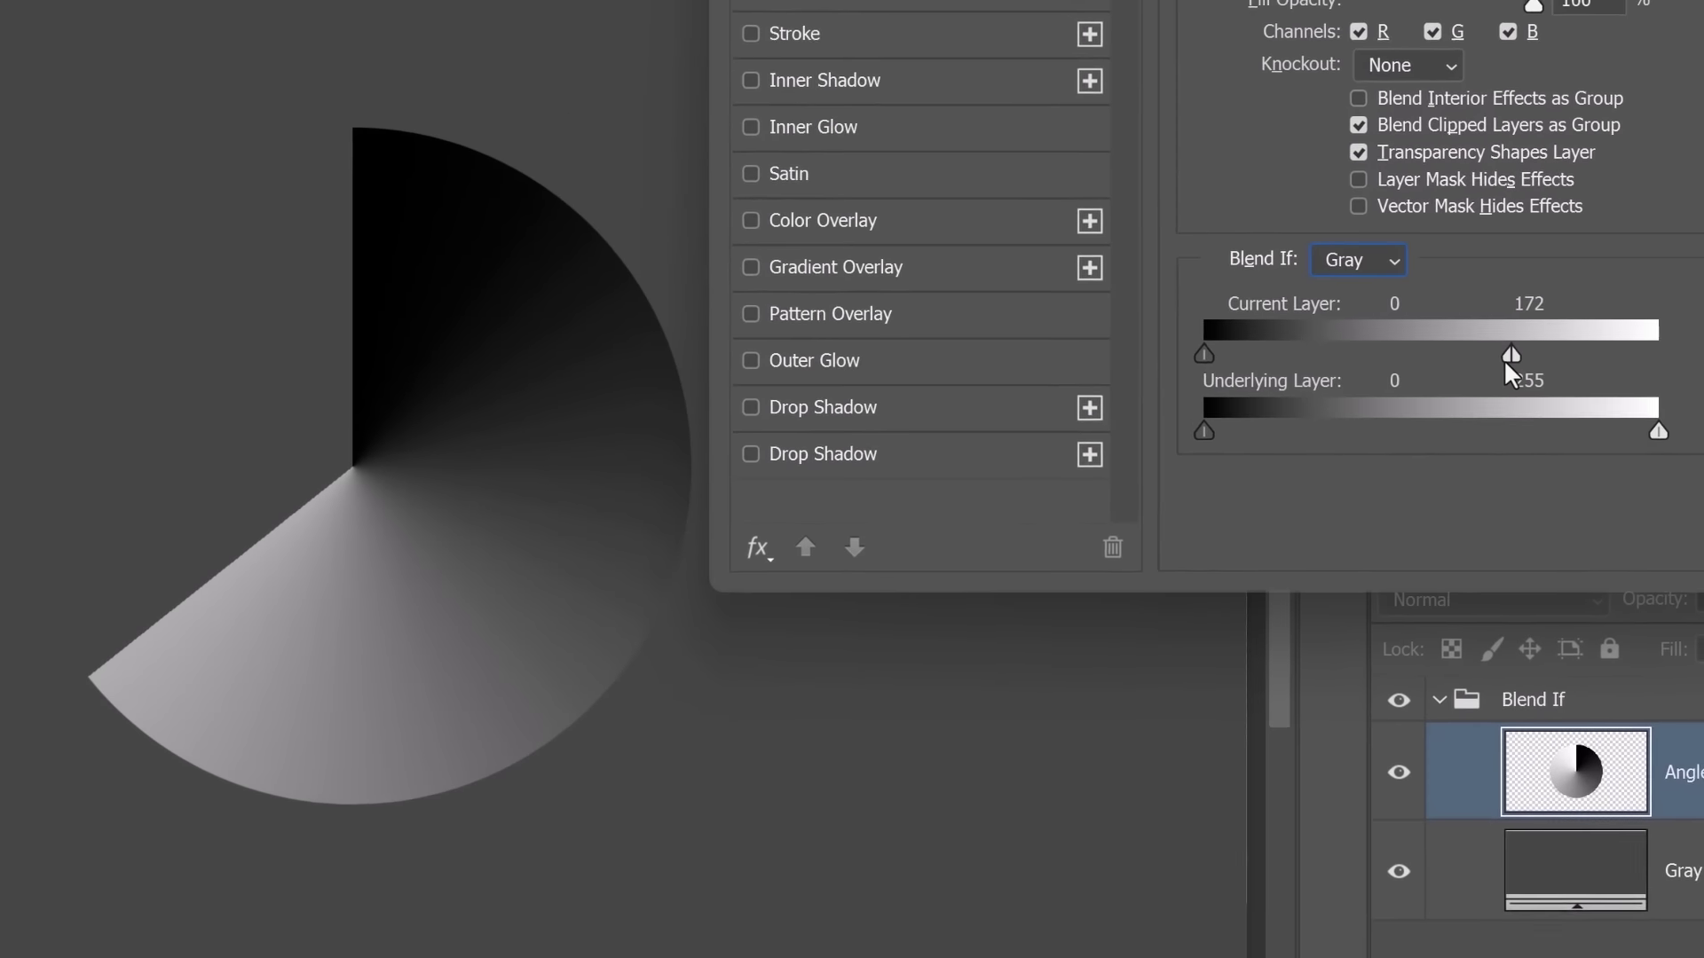
pyautogui.moveTo(970, 488); pyautogui.dragTo(845, 514)
pyautogui.moveTo(1521, 350); pyautogui.dragTo(1579, 366)
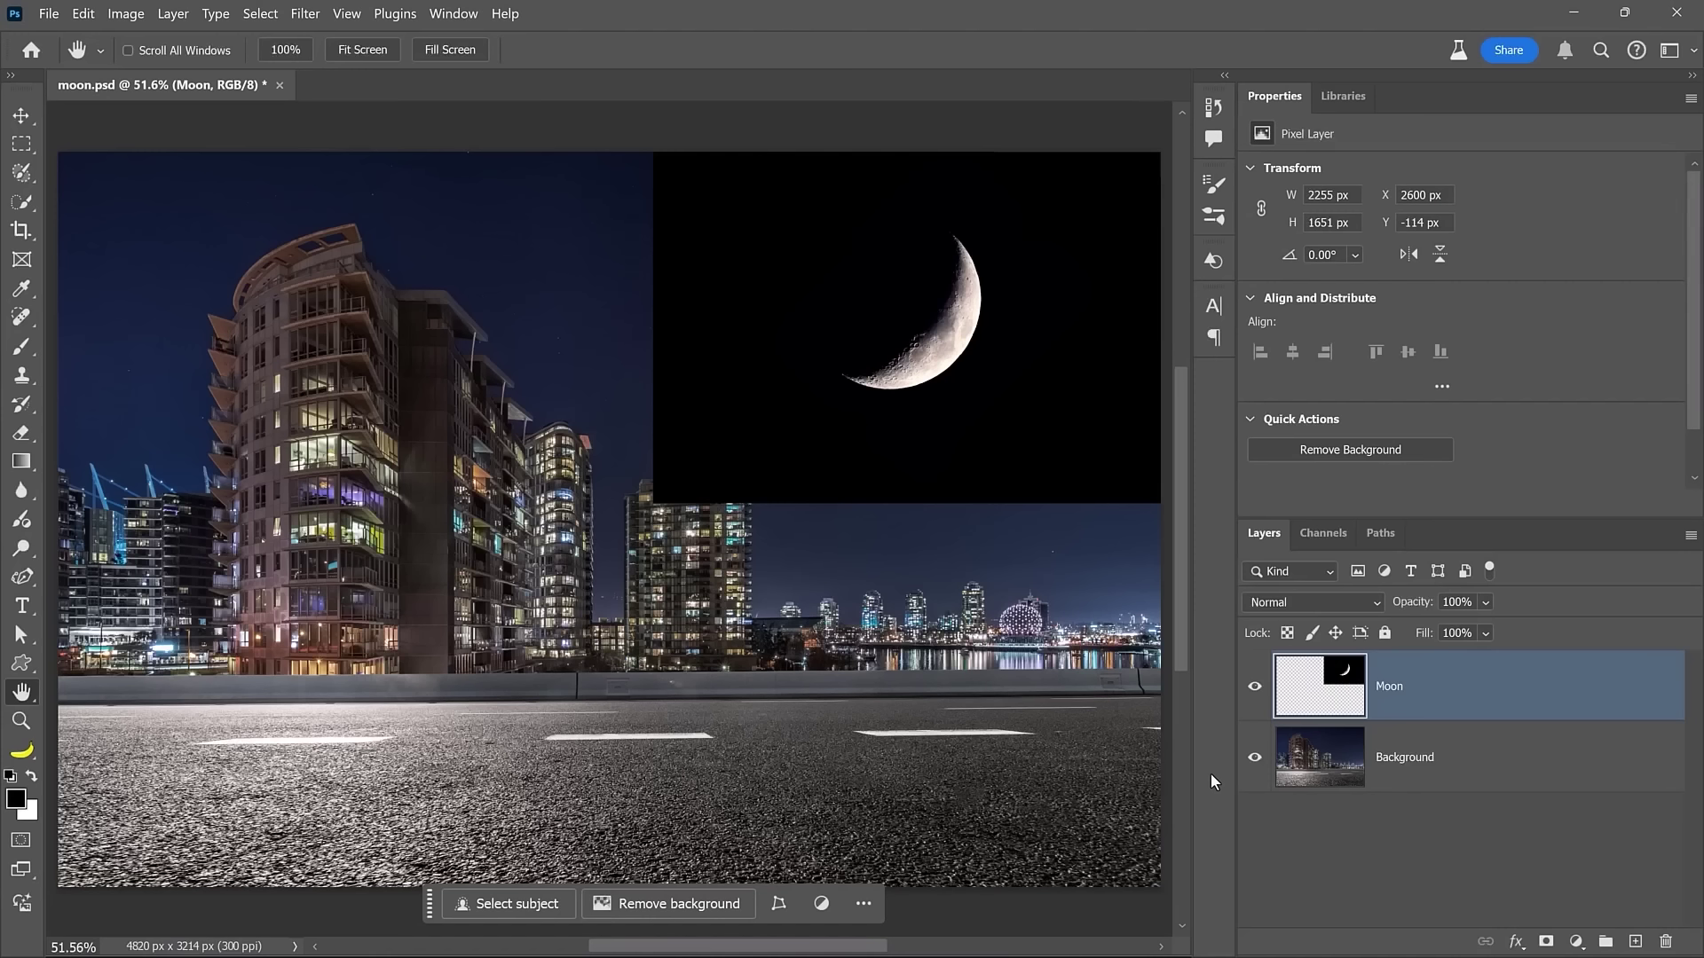
# Drop out the Moon layer's black sky with a split Current Layer black range of 25 to 59.
pyautogui.click(1253, 687)
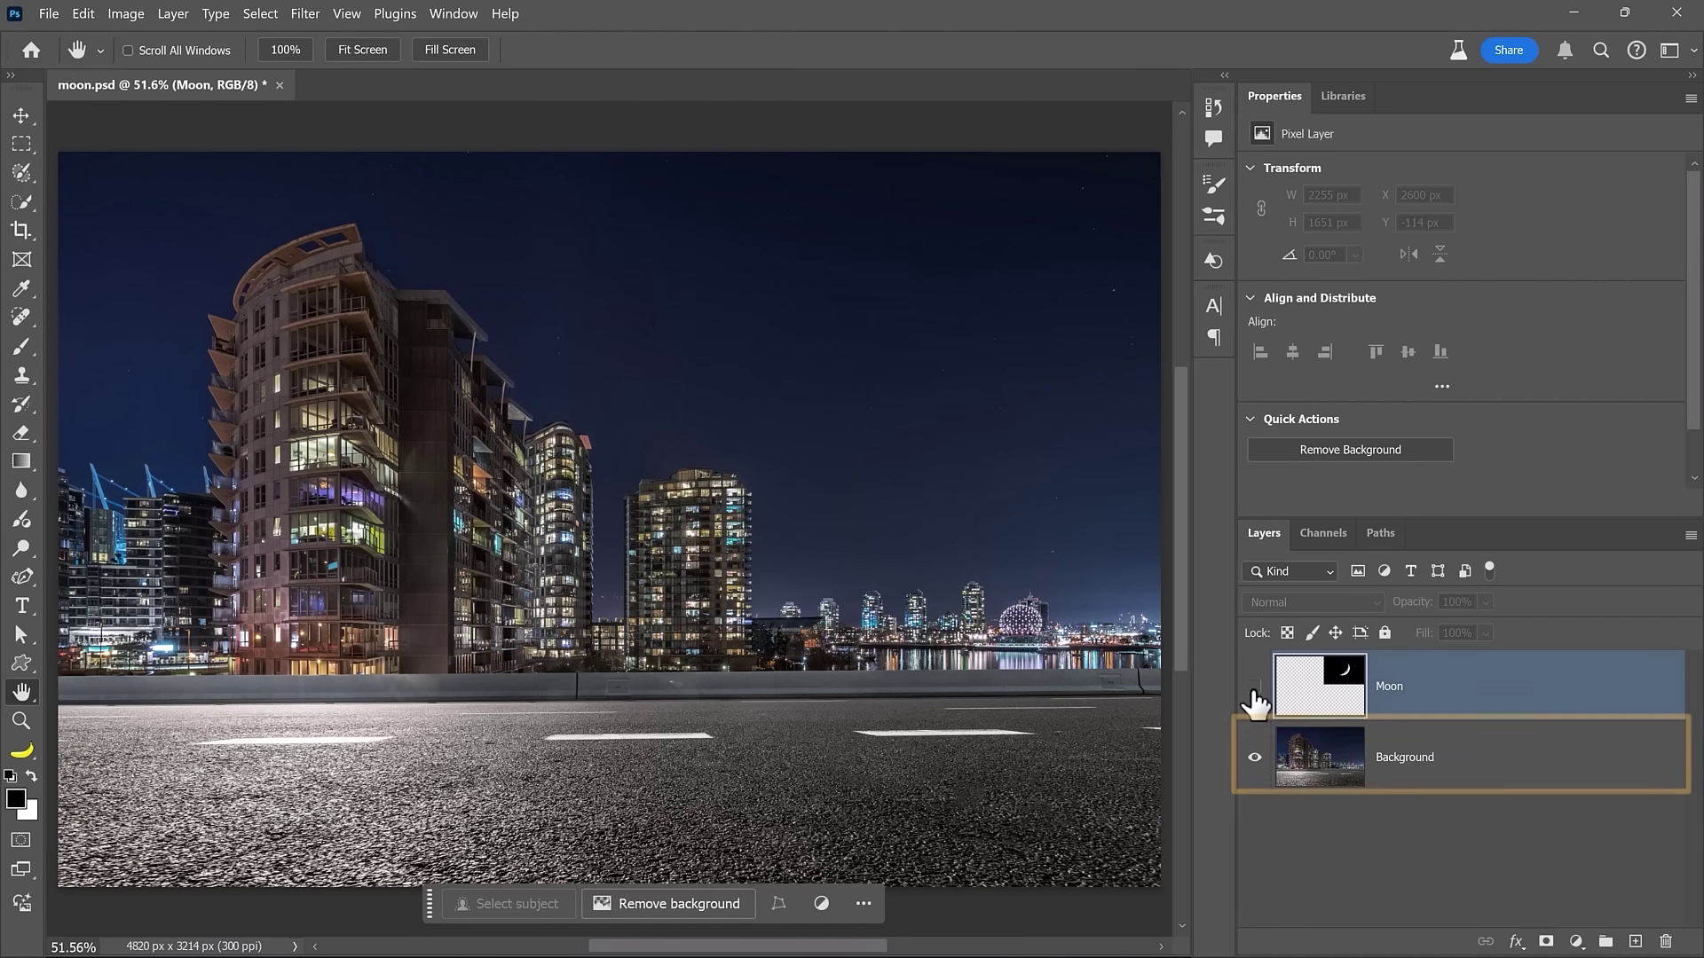
pyautogui.click(1254, 687)
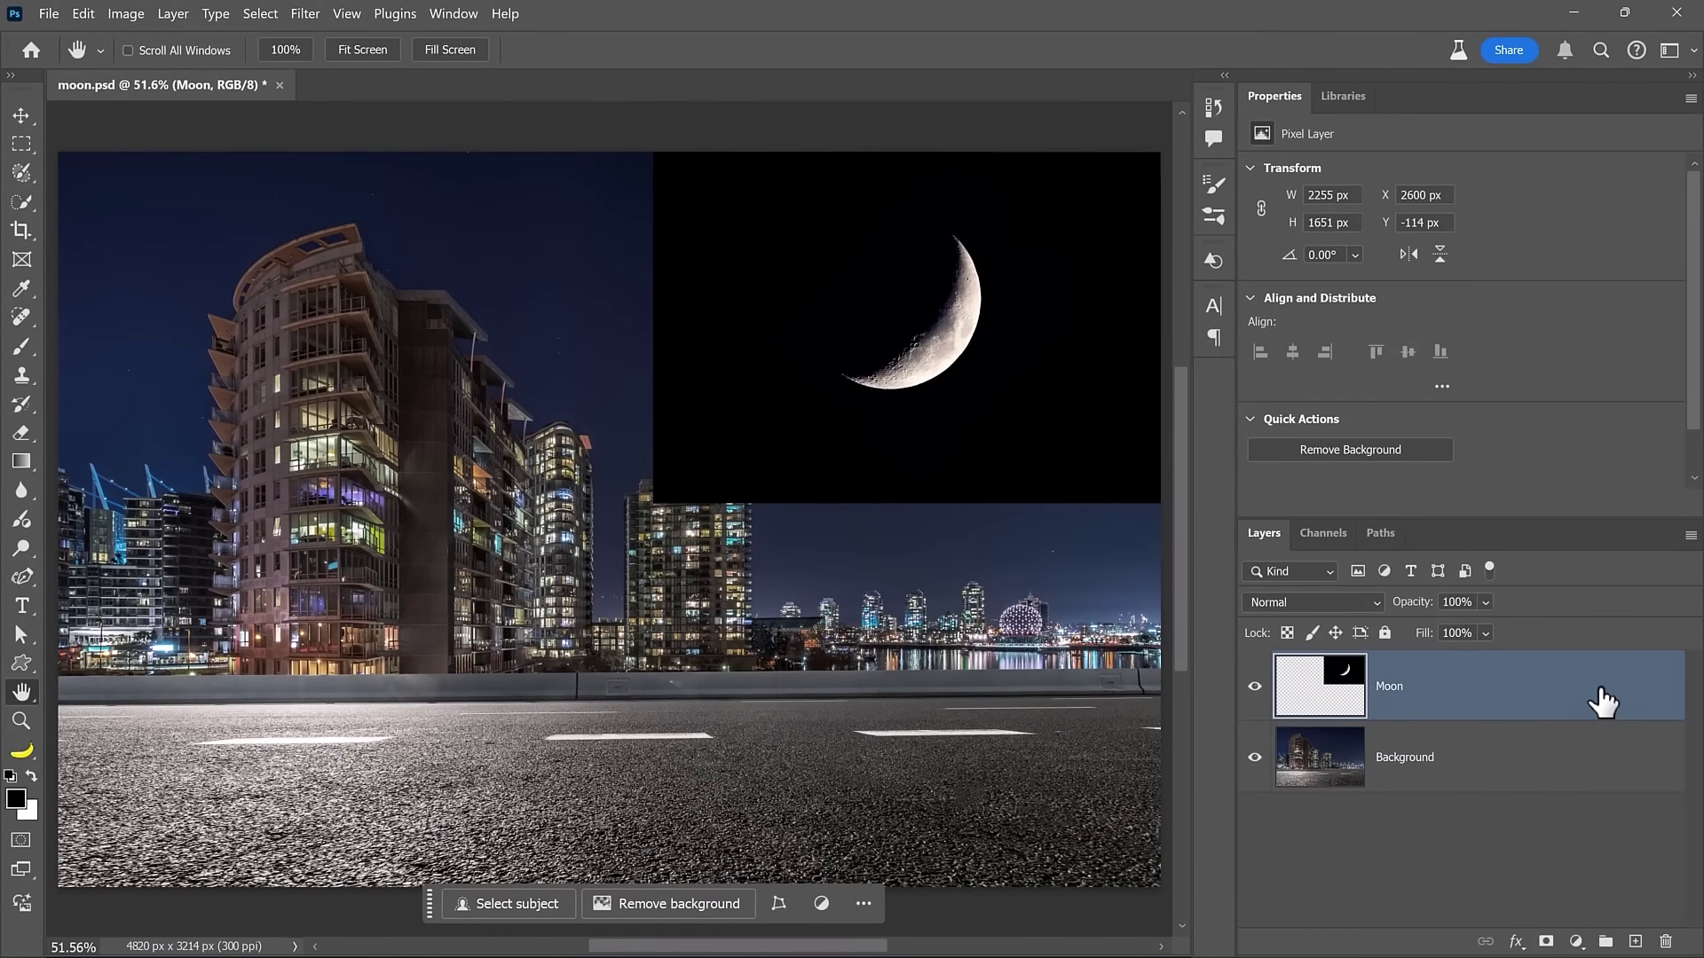
pyautogui.doubleClick(1602, 701)
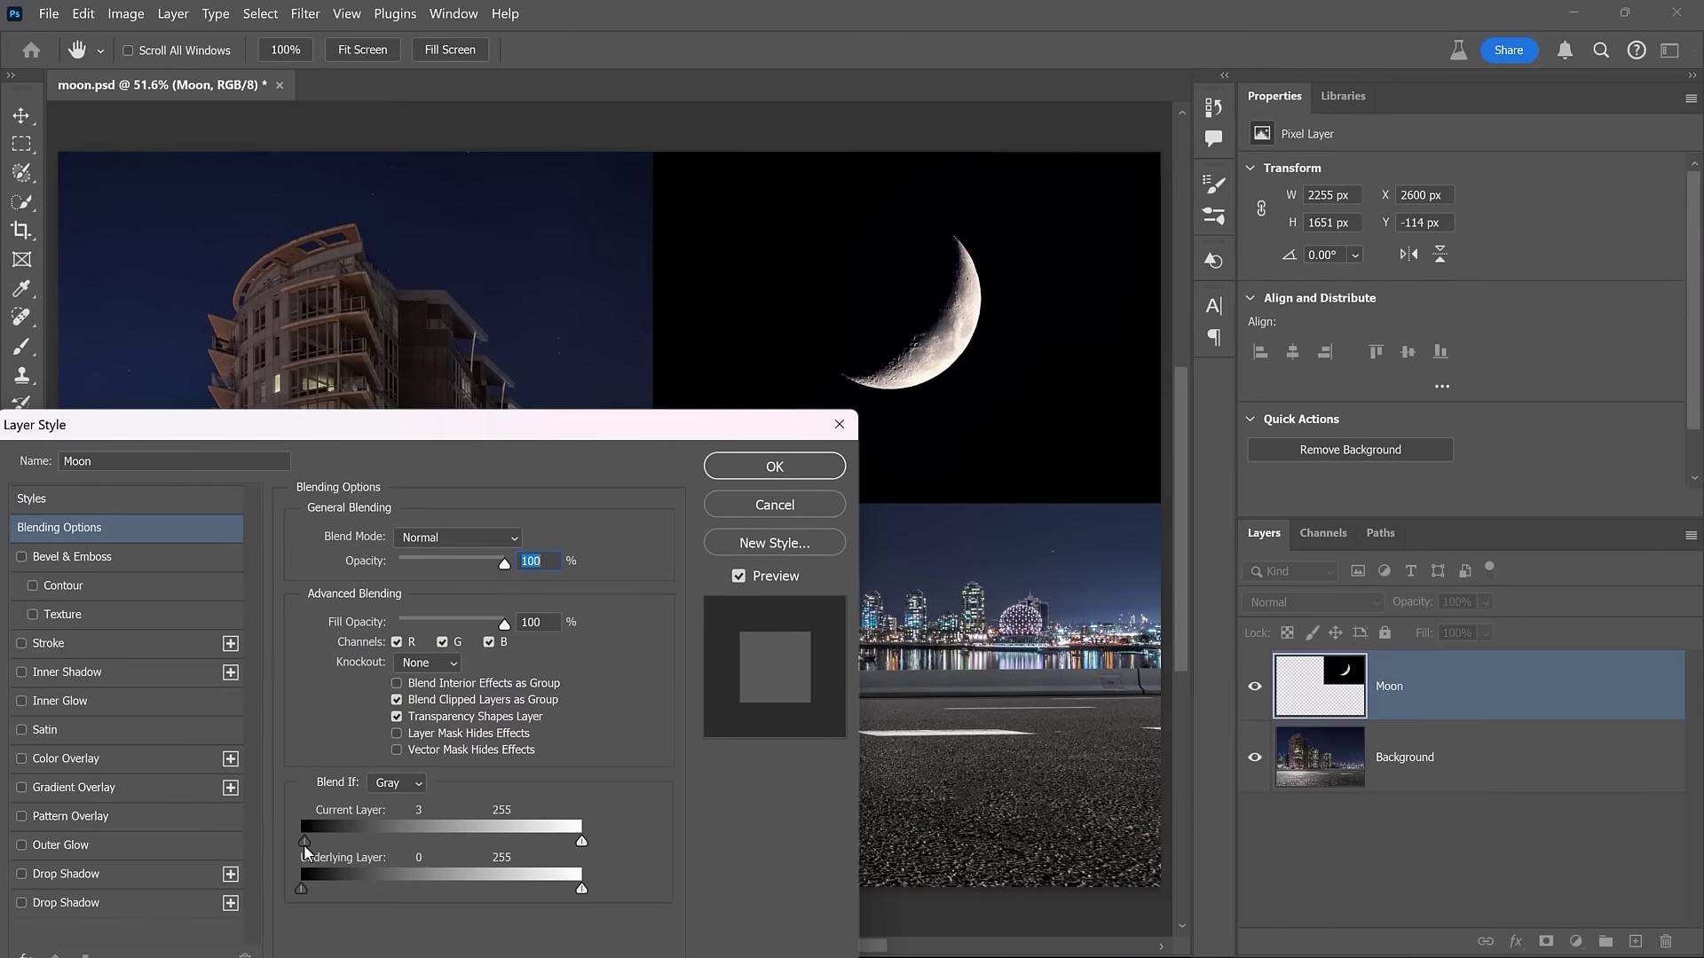
pyautogui.moveTo(216, 428); pyautogui.dragTo(245, 454)
pyautogui.moveTo(309, 853); pyautogui.dragTo(327, 853)
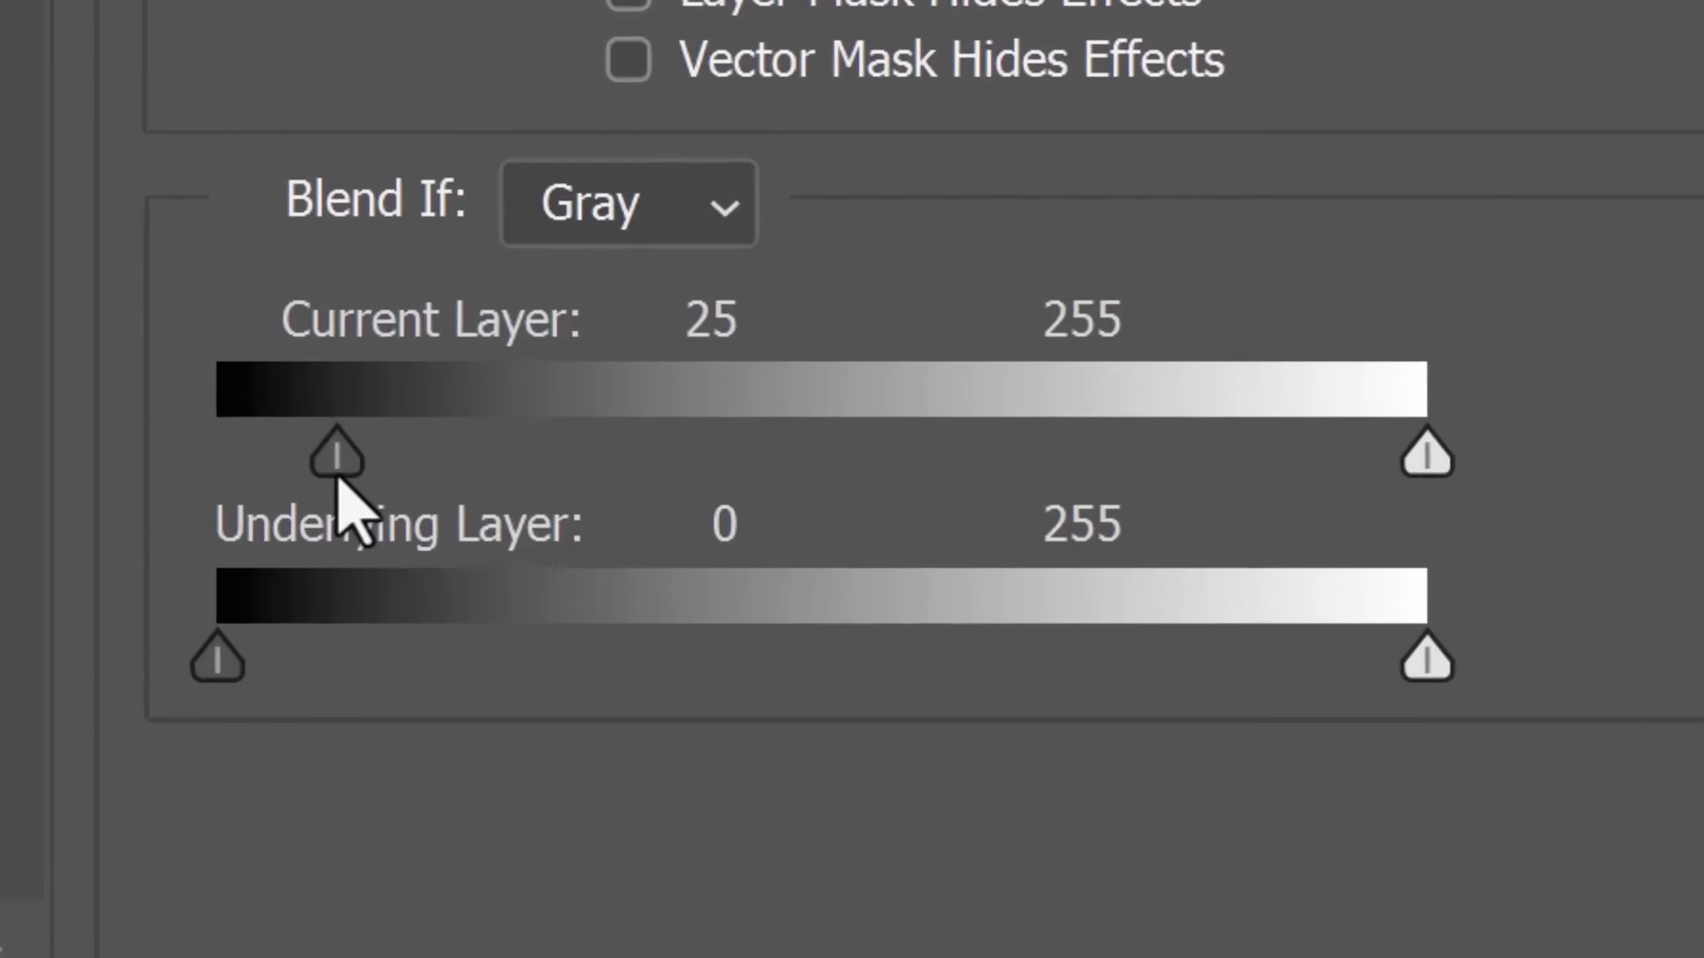
pyautogui.keyDown('alt'); pyautogui.click(351, 424); pyautogui.keyUp('alt')
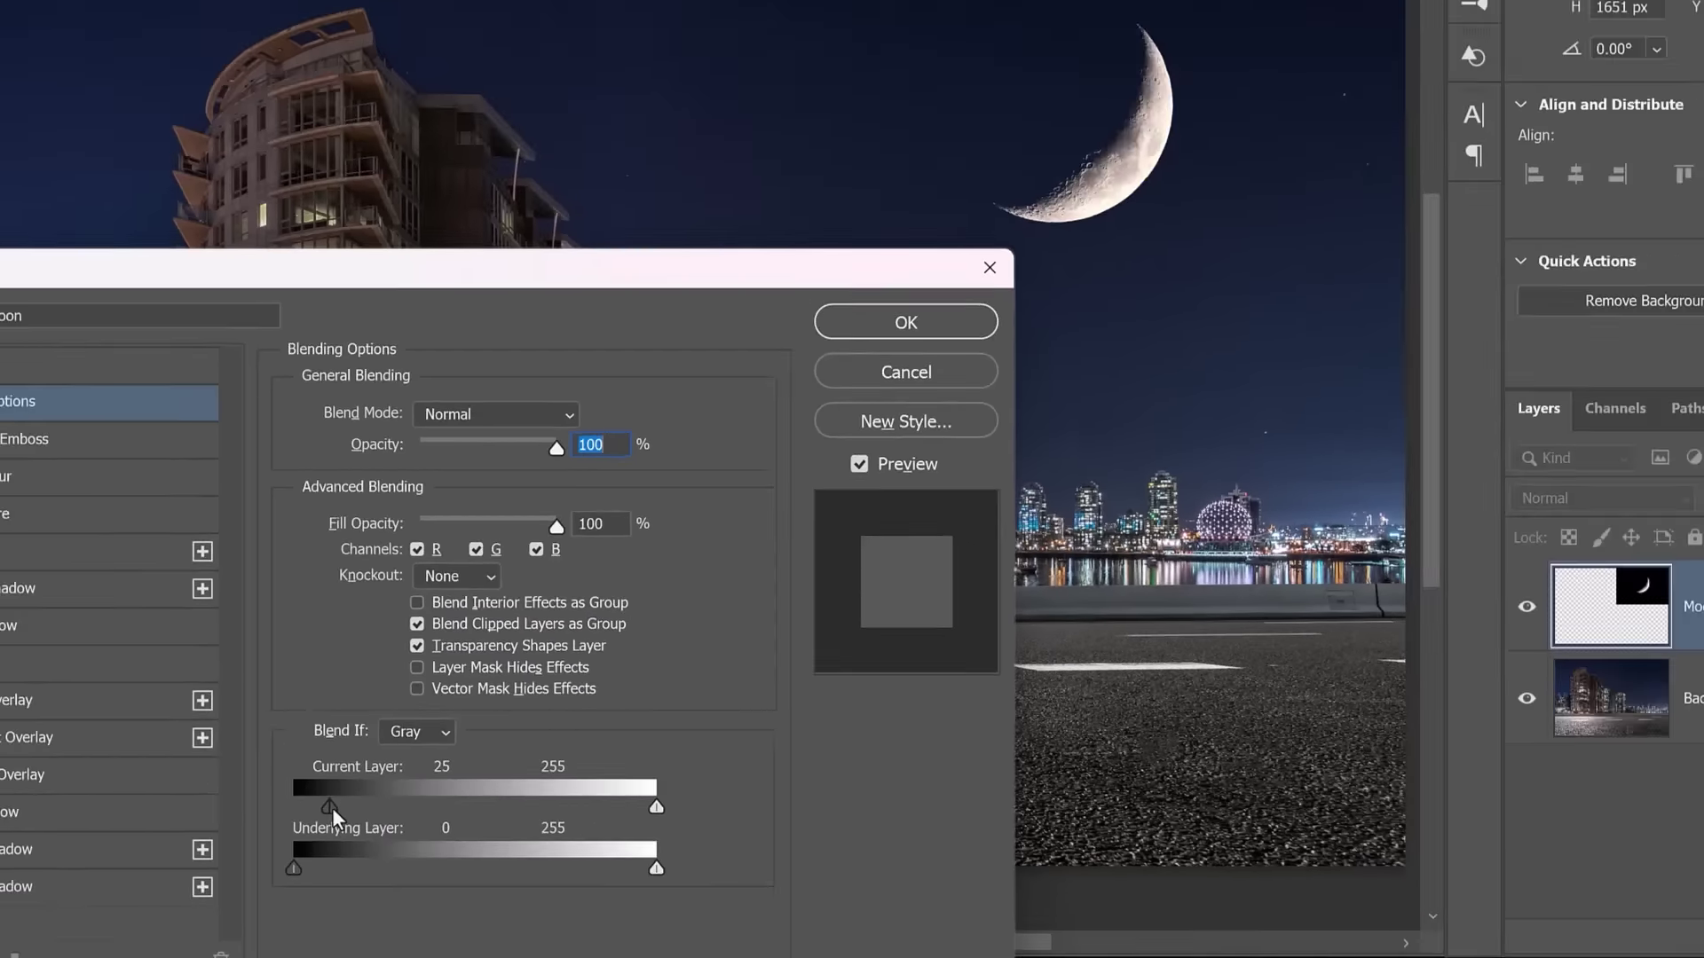
pyautogui.moveTo(350, 424); pyautogui.dragTo(356, 423)
pyautogui.moveTo(332, 843); pyautogui.dragTo(364, 843)
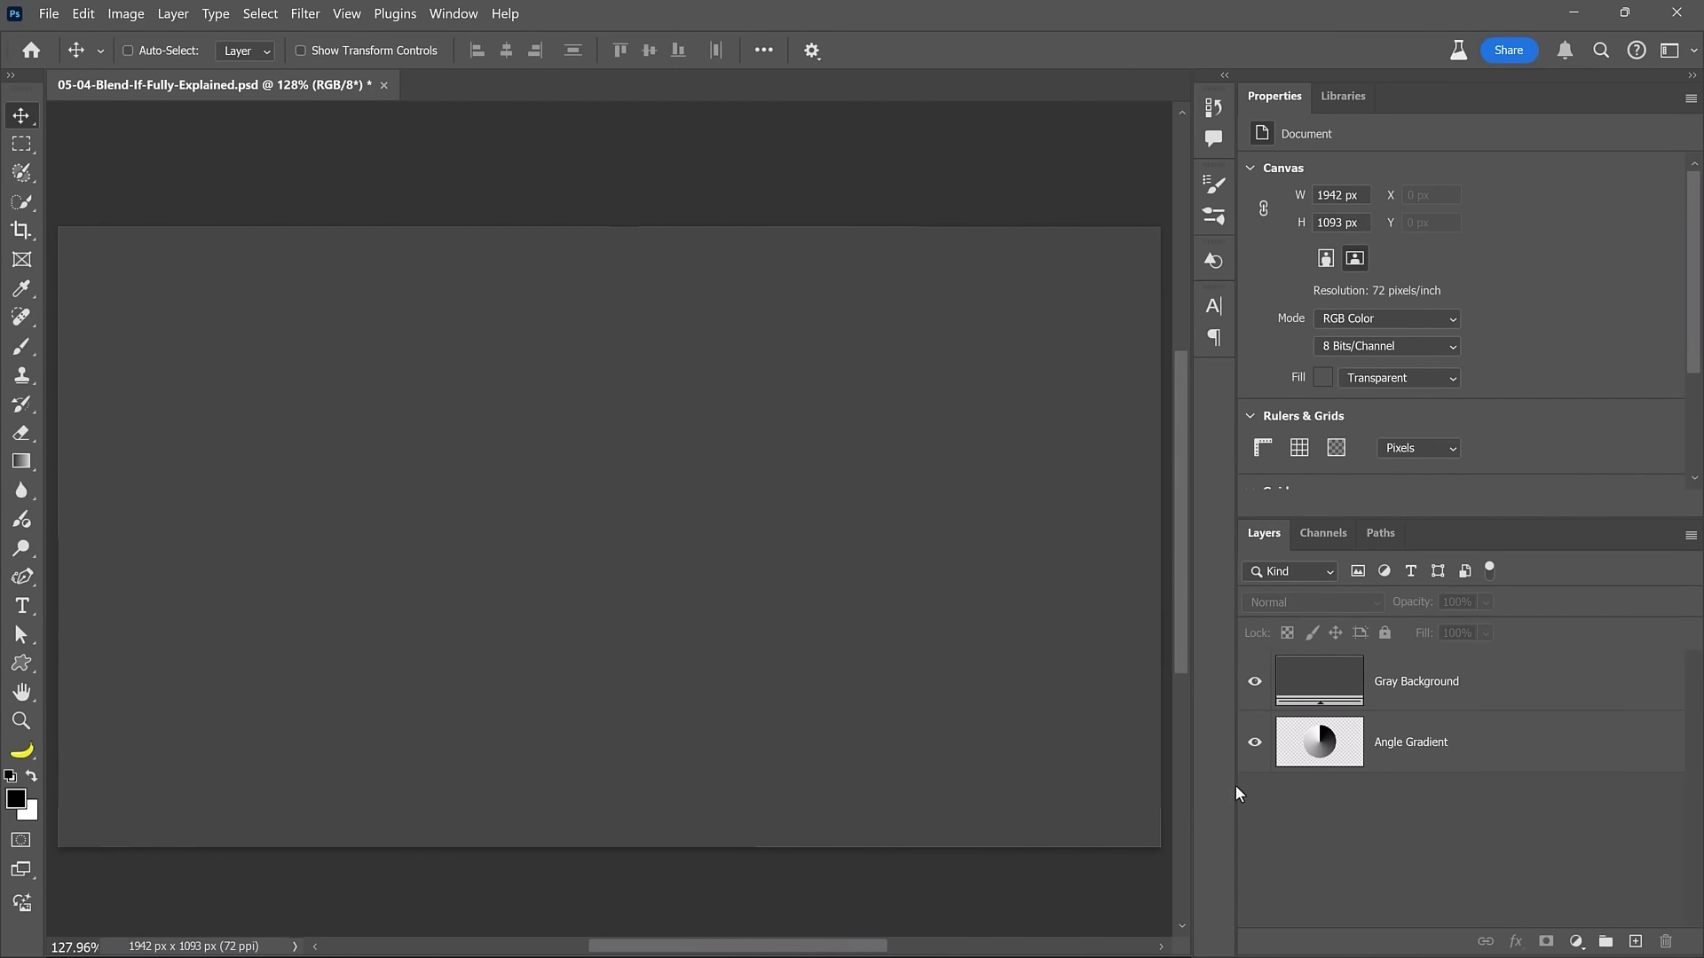
# Split Gray Background's Underlying Layer white slider to 138/162 so the gradient's highlights show through.
pyautogui.click(1255, 682)
pyautogui.click(1255, 681)
pyautogui.doubleClick(1564, 701)
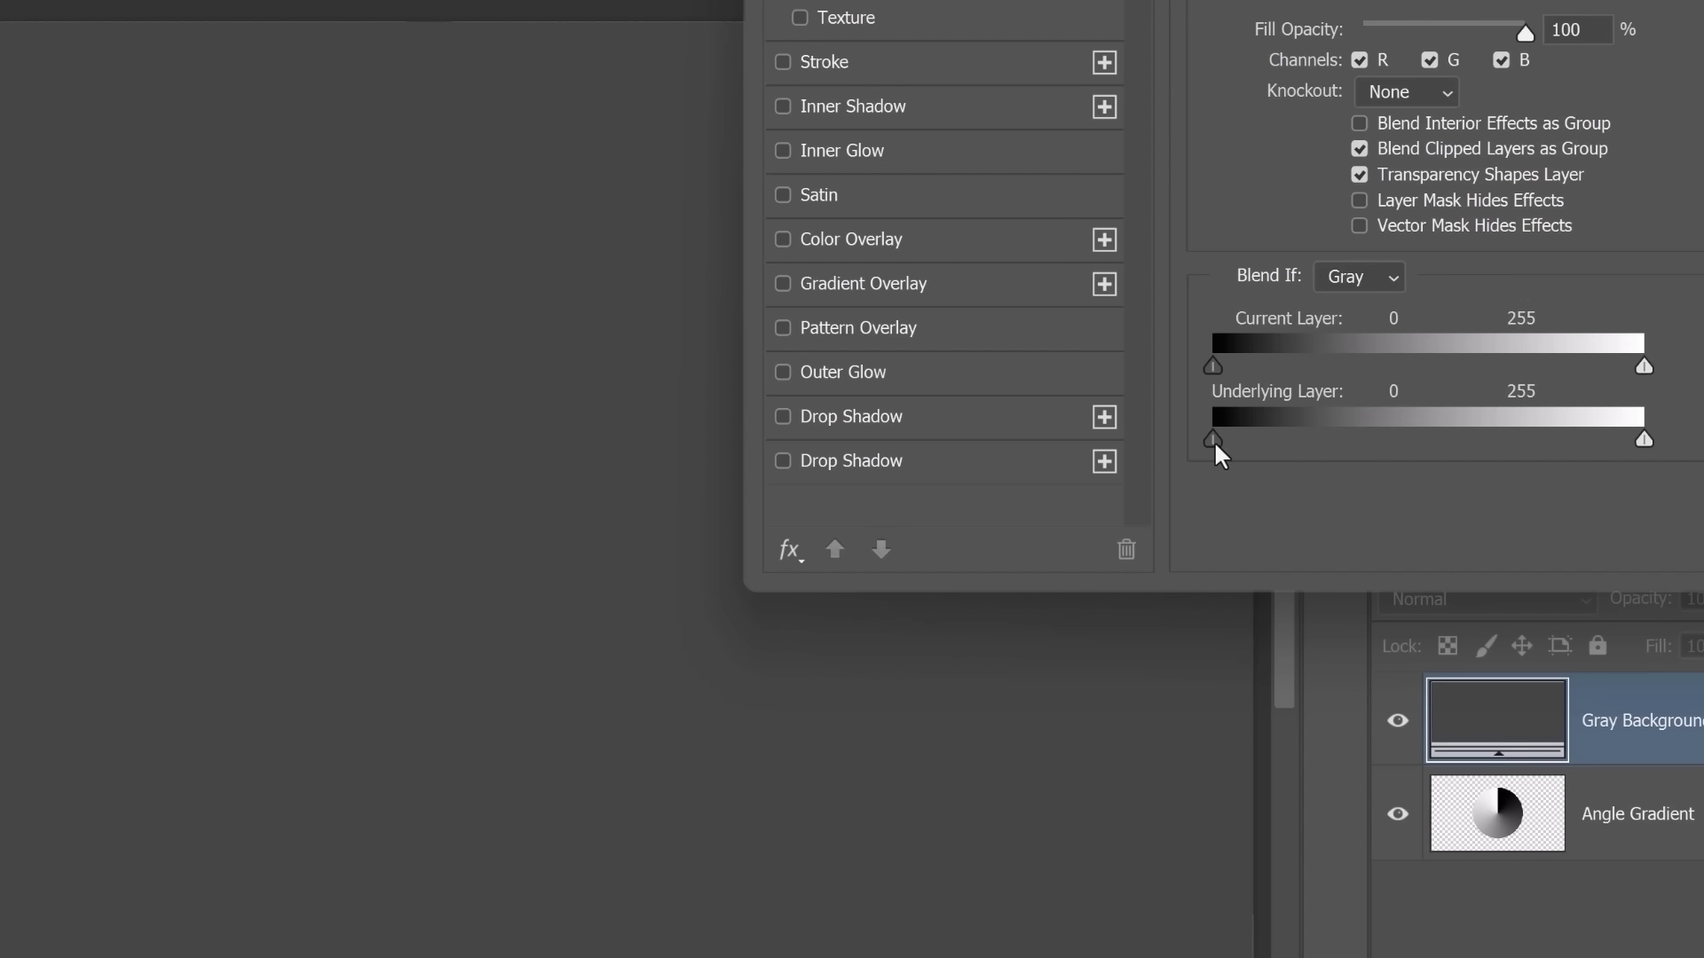
pyautogui.moveTo(1214, 442); pyautogui.dragTo(1514, 516)
pyautogui.moveTo(1506, 440); pyautogui.dragTo(1178, 437)
pyautogui.moveTo(1642, 438); pyautogui.dragTo(1487, 441)
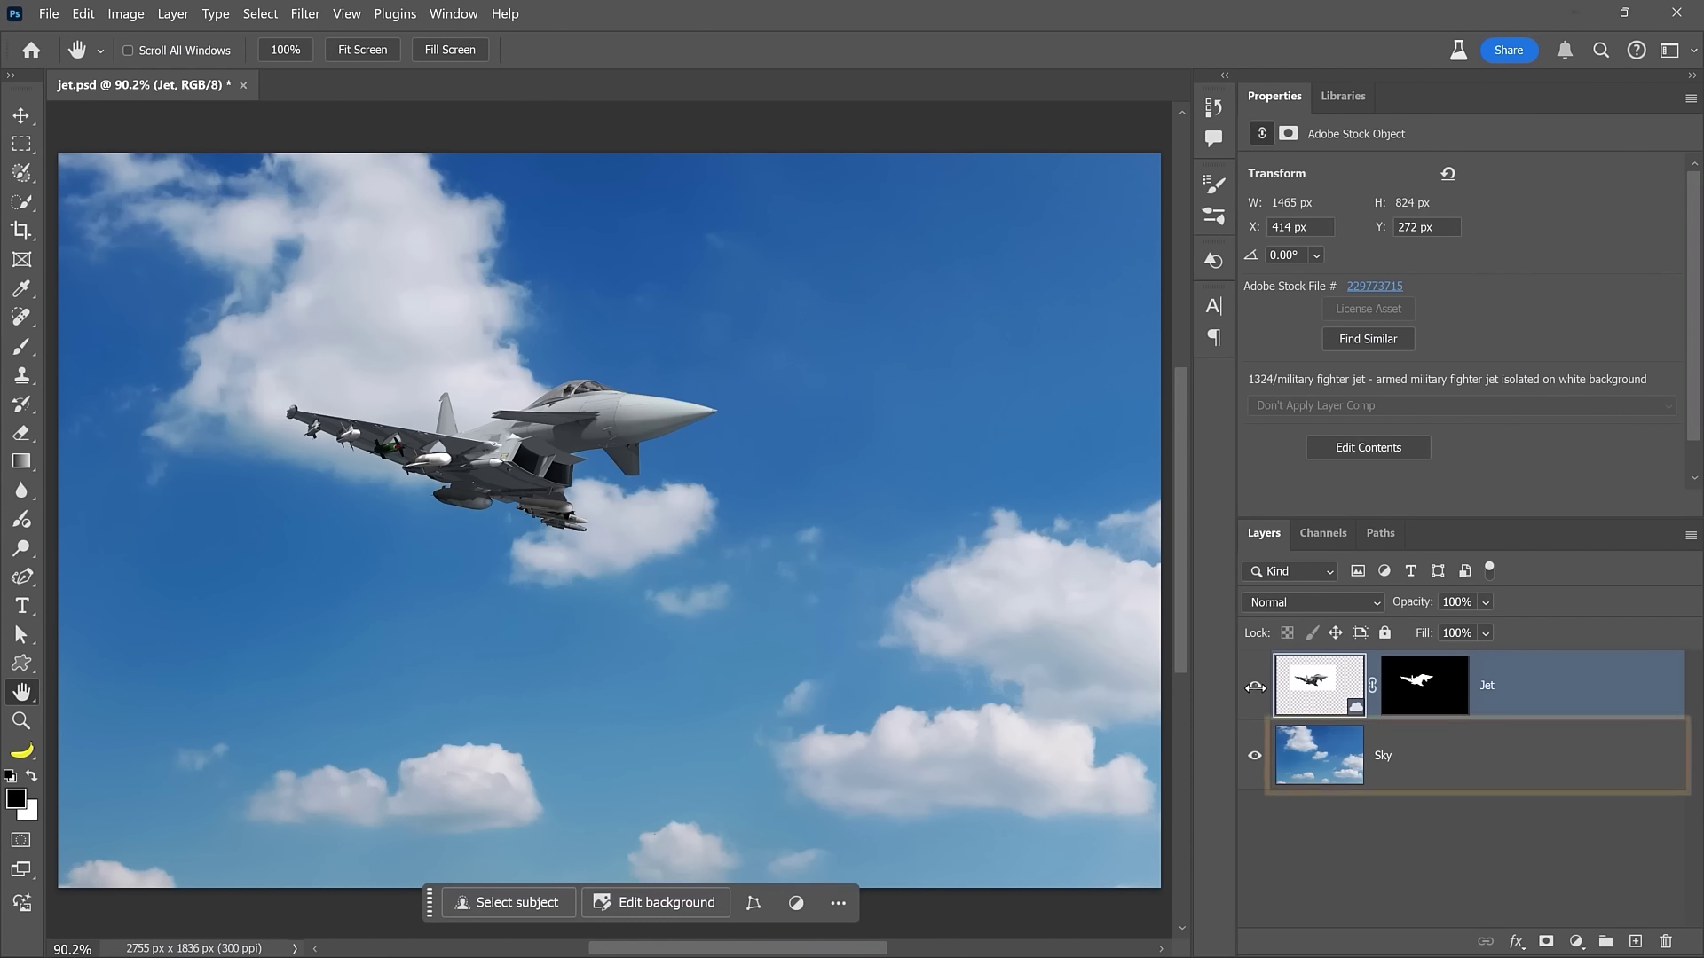
# Set the Jet layer's Underlying Layer white range to 157/190 so the cloud covers its rear.
pyautogui.click(1255, 686)
pyautogui.click(1255, 686)
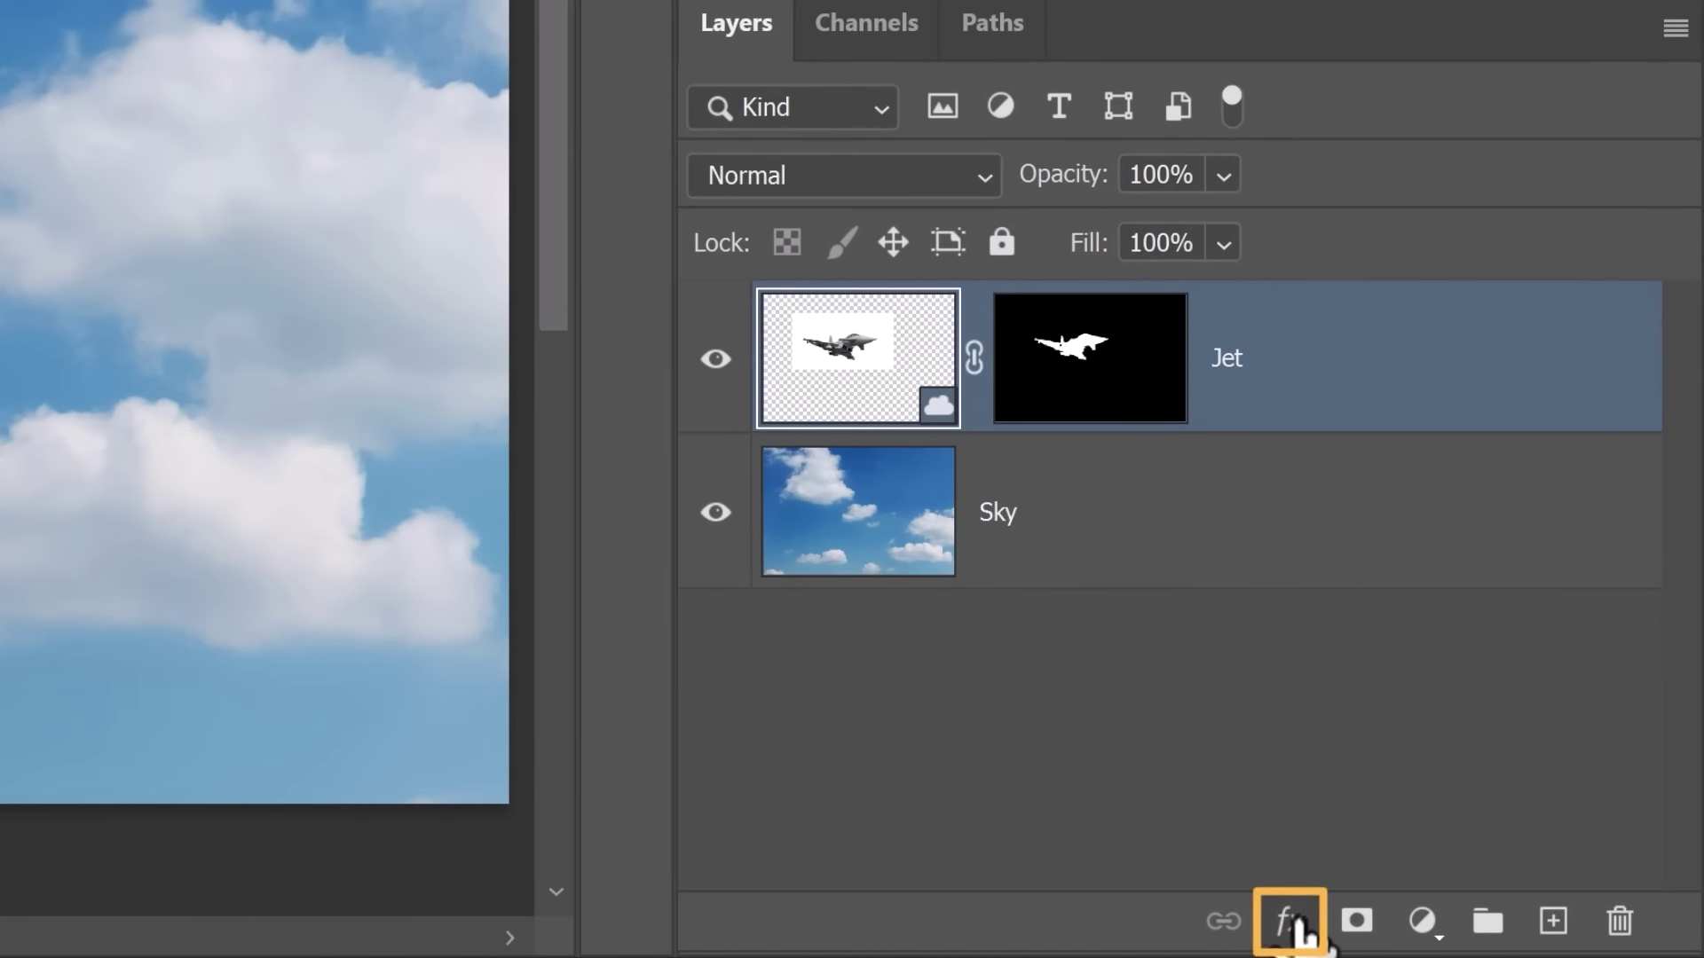
pyautogui.click(1300, 930)
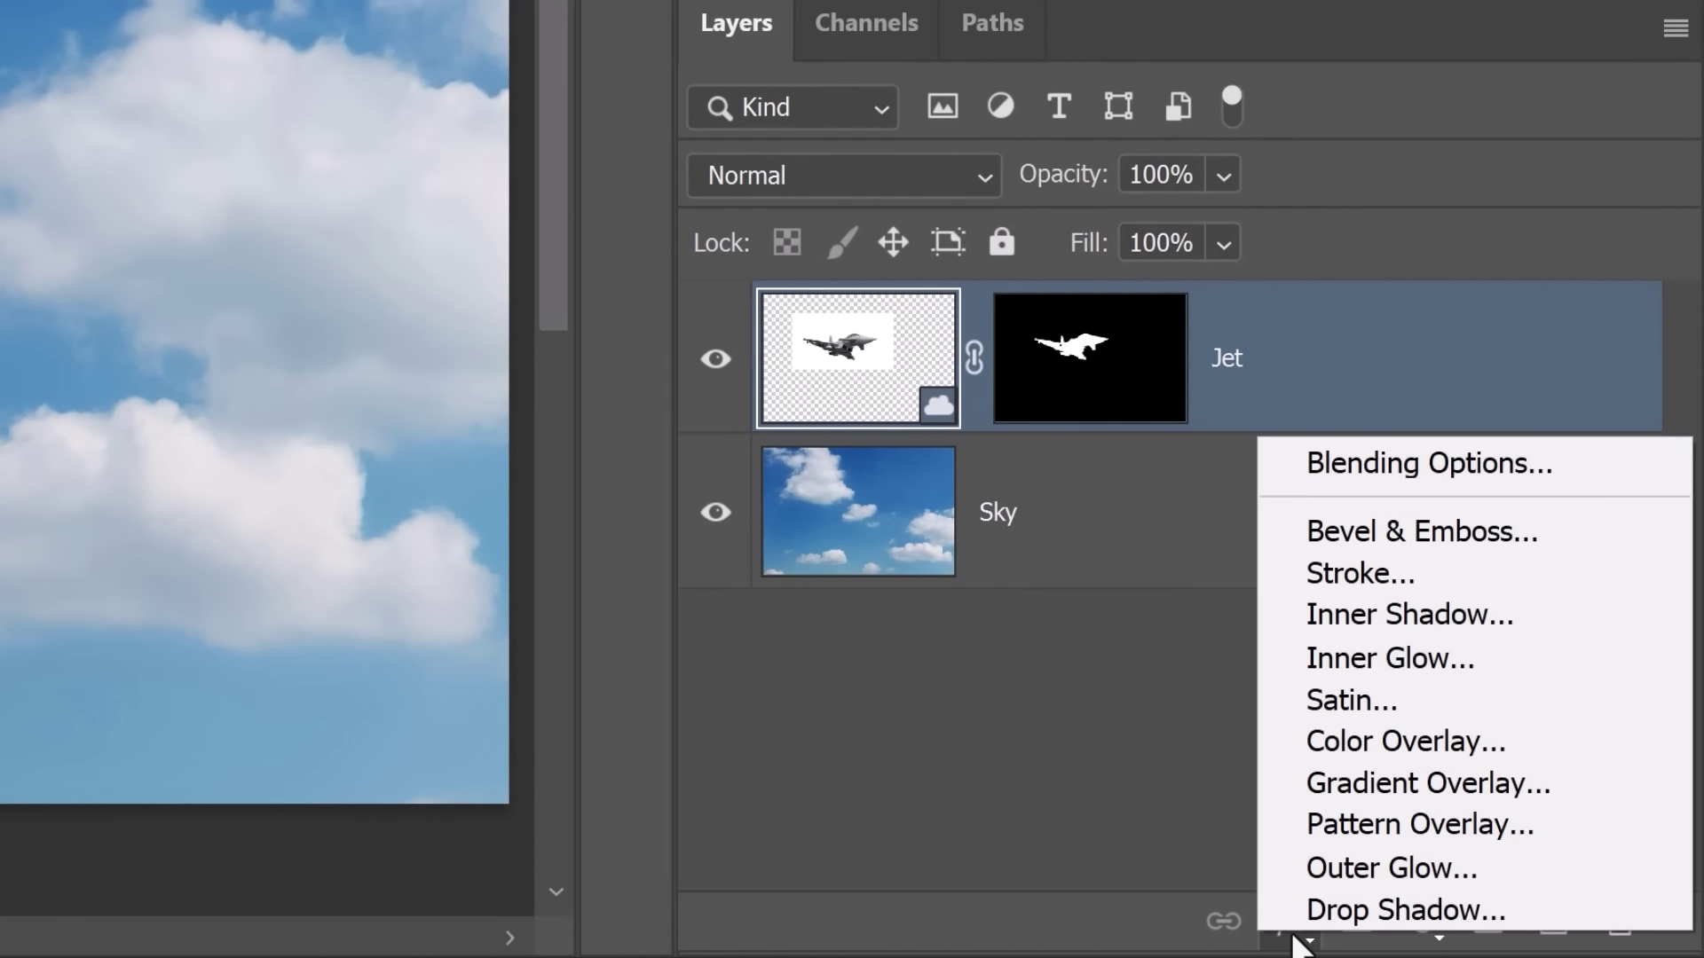
pyautogui.click(1642, 466)
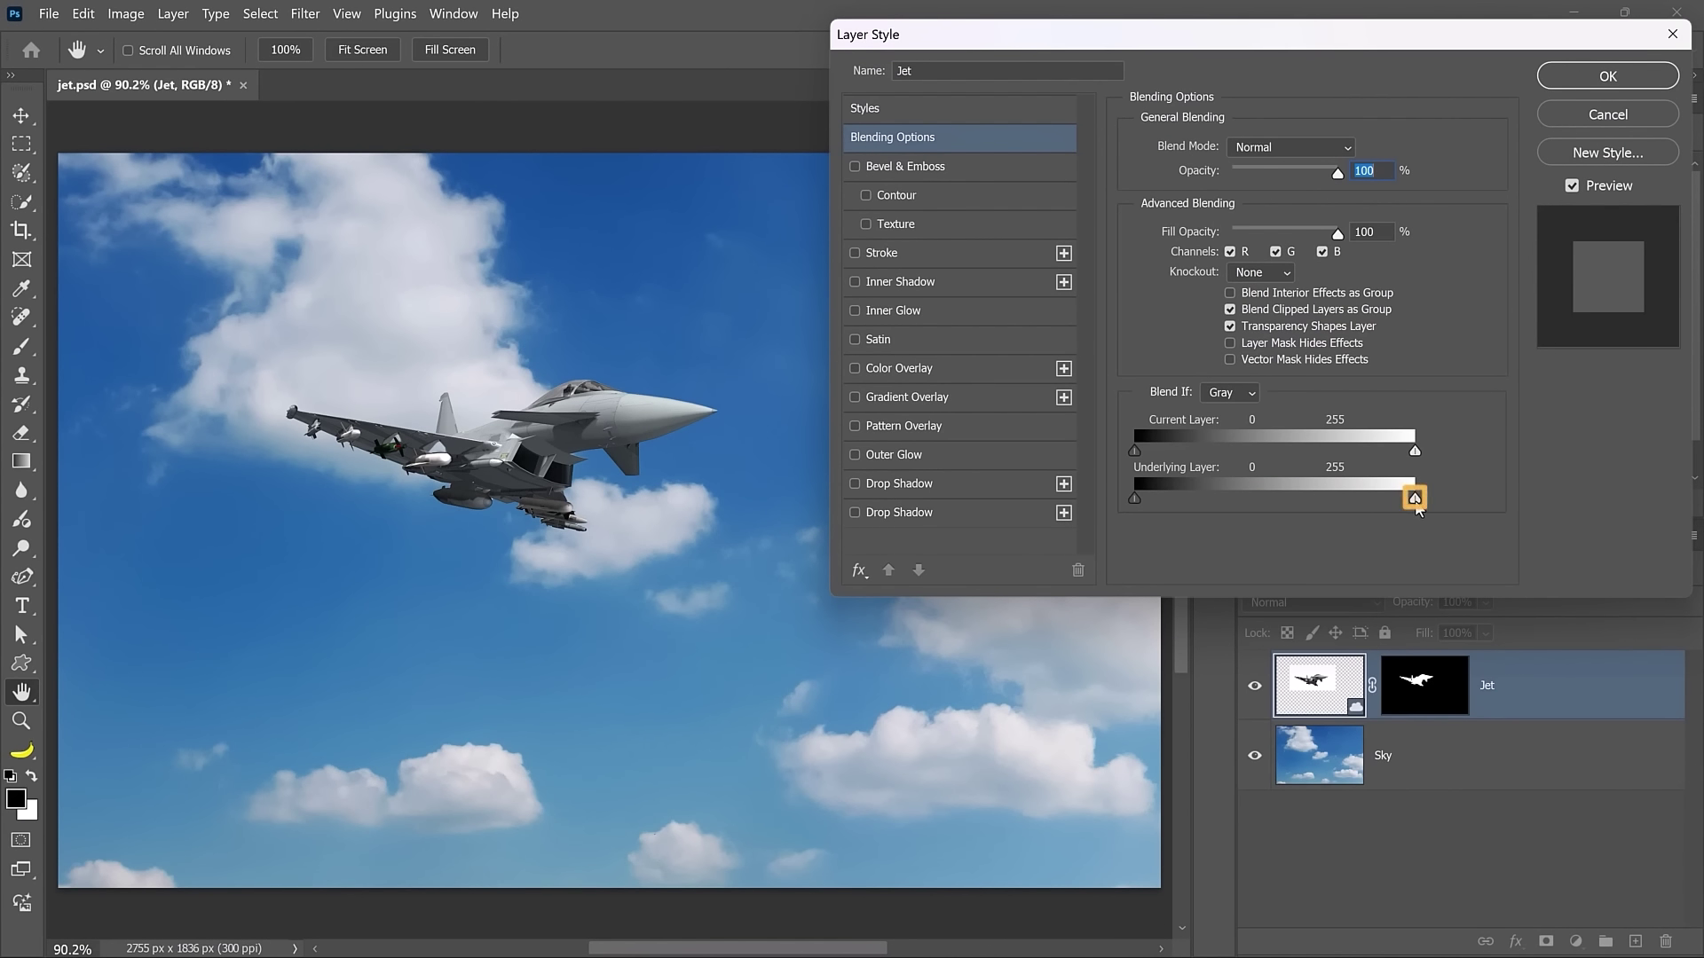
pyautogui.moveTo(1391, 503); pyautogui.dragTo(1314, 503)
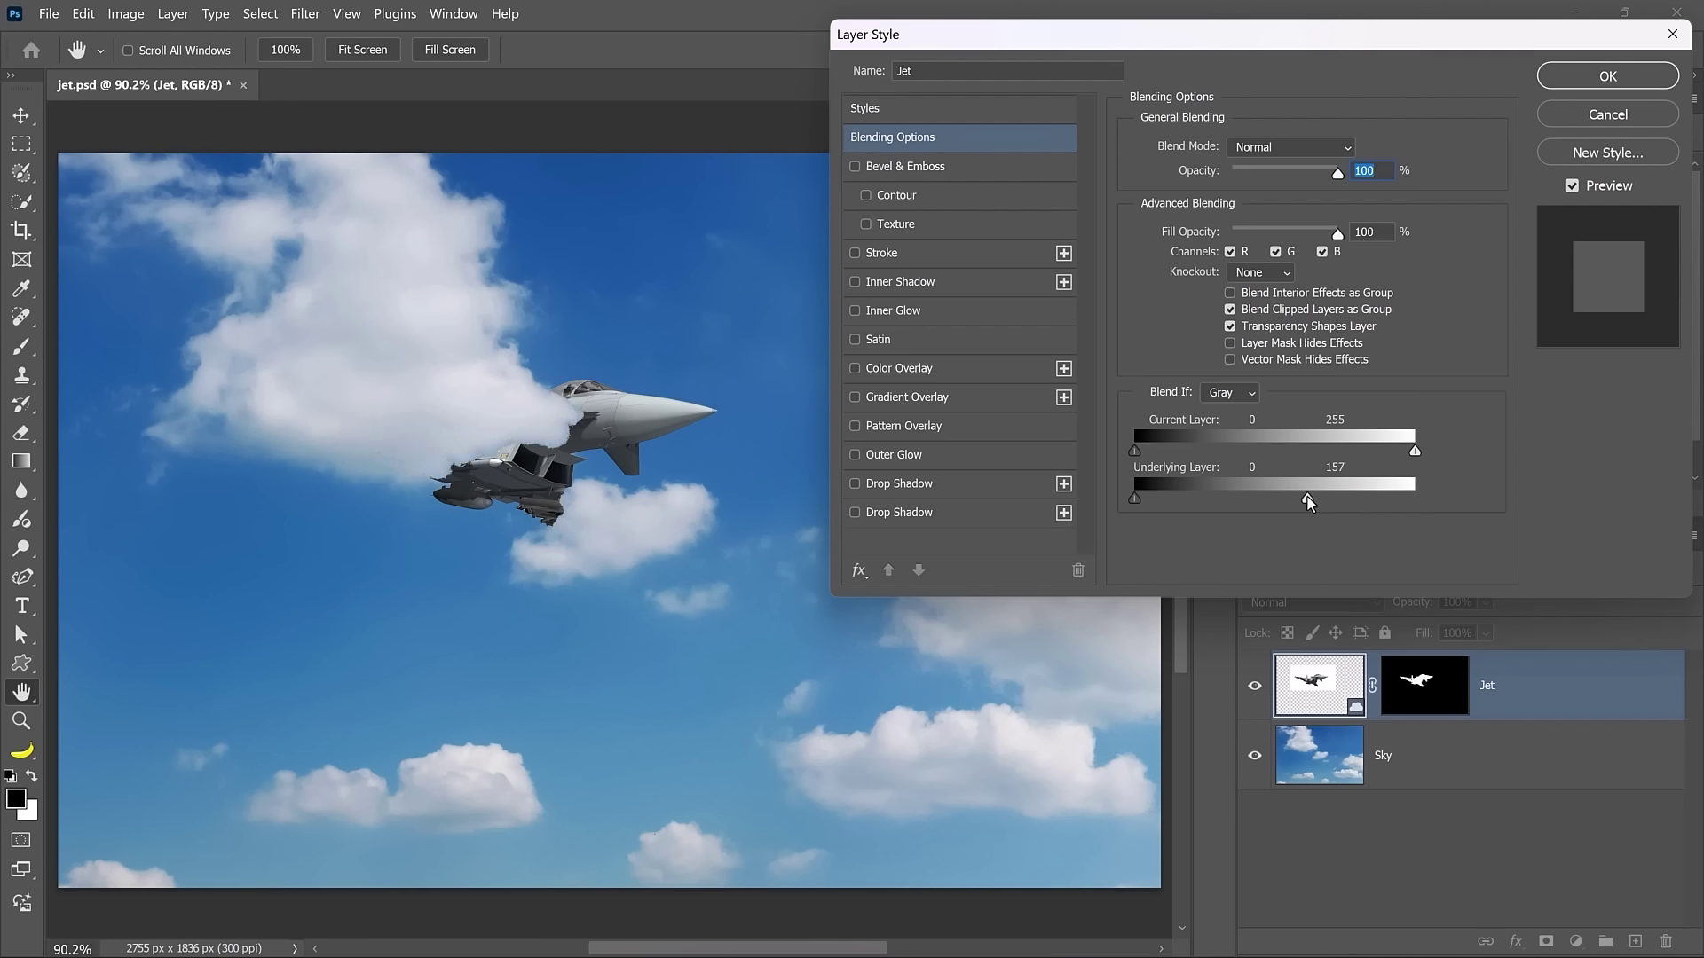
pyautogui.press('alt')
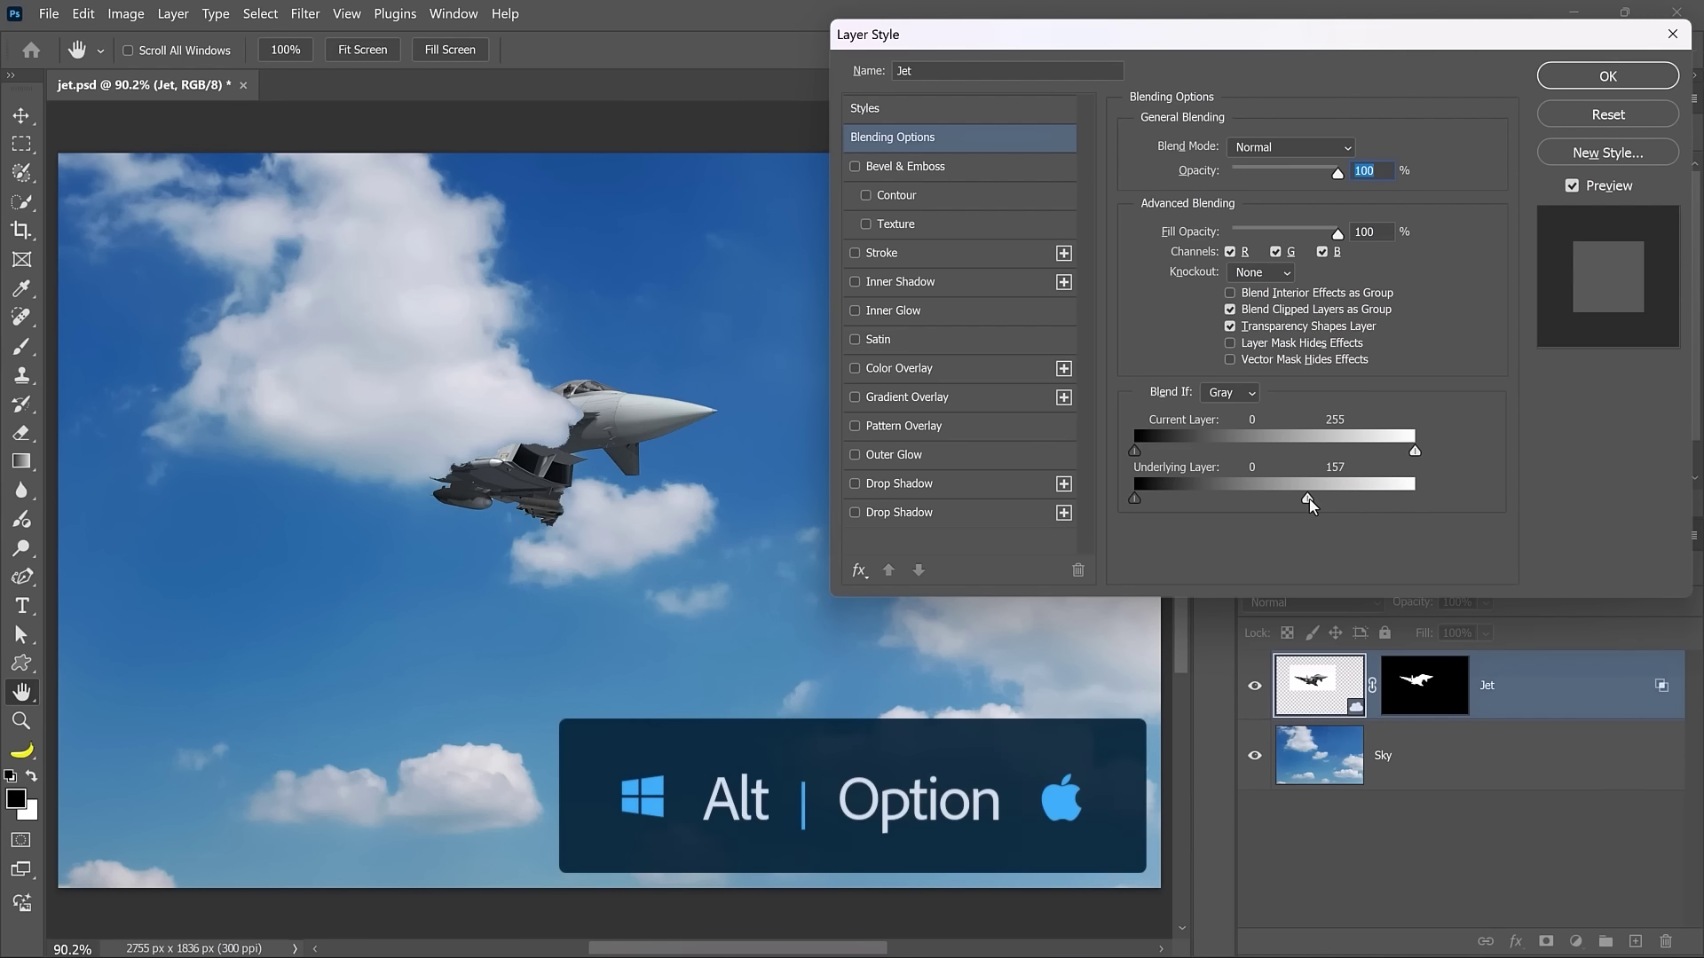
pyautogui.moveTo(1314, 504); pyautogui.dragTo(1350, 504)
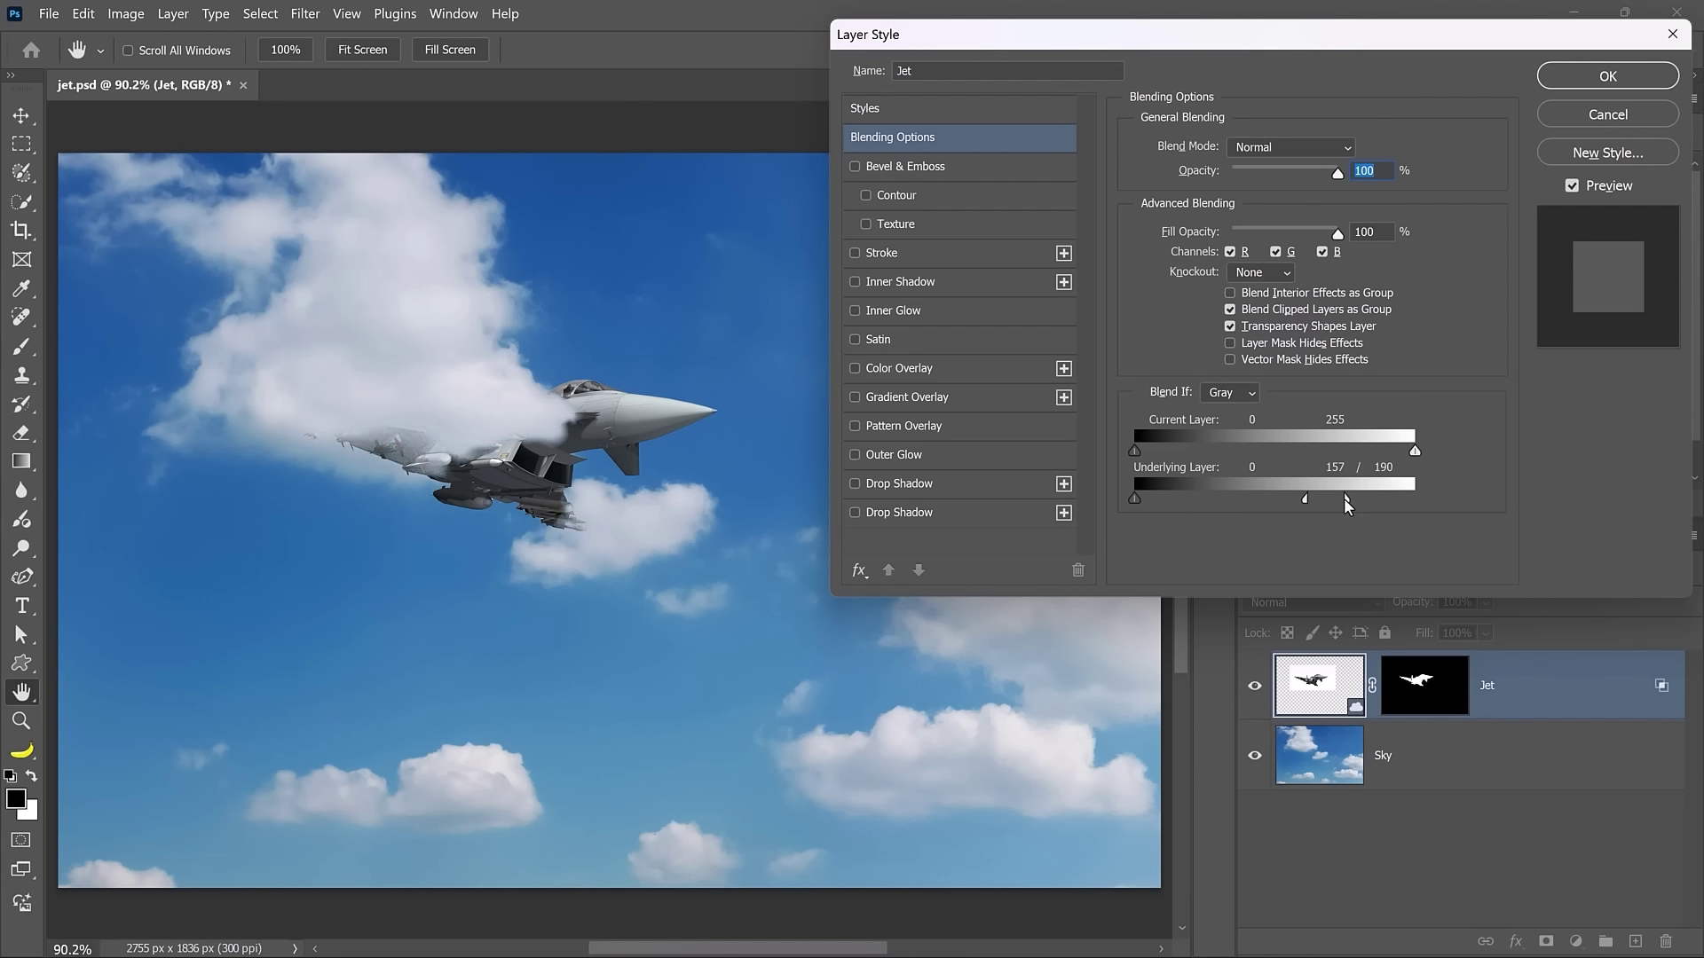
pyautogui.click(1602, 76)
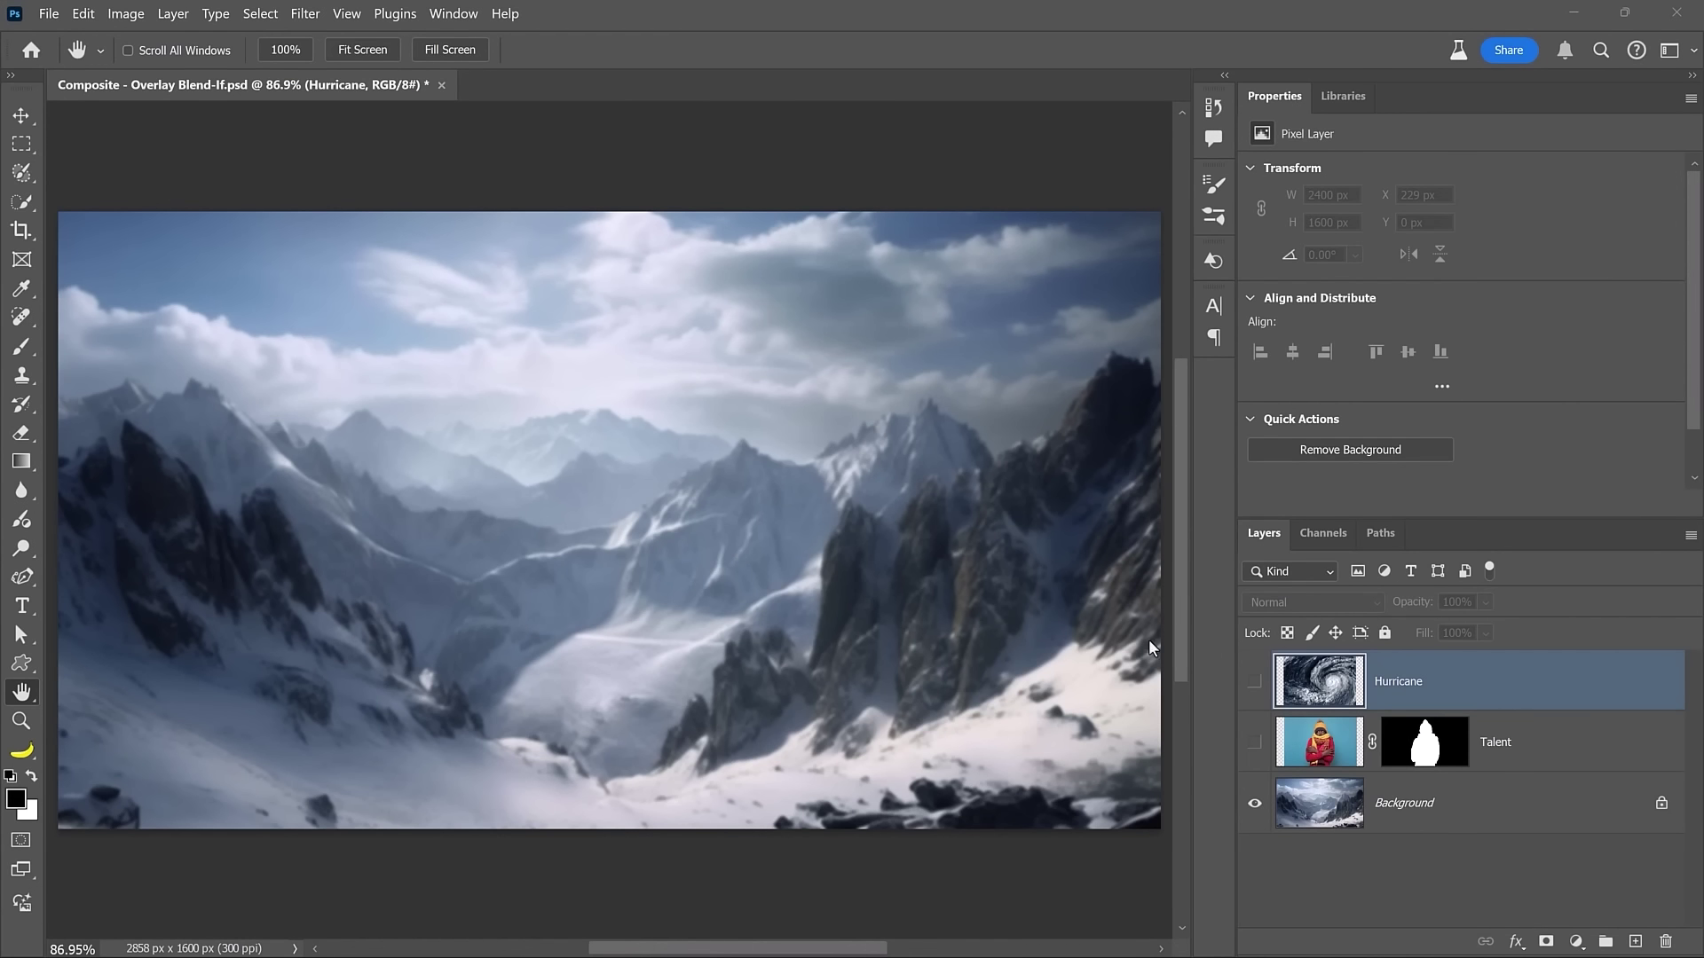
# Show Talent and Hurricane, clip Hurricane to Talent, and set Hurricane to Screen.
pyautogui.click(1254, 742)
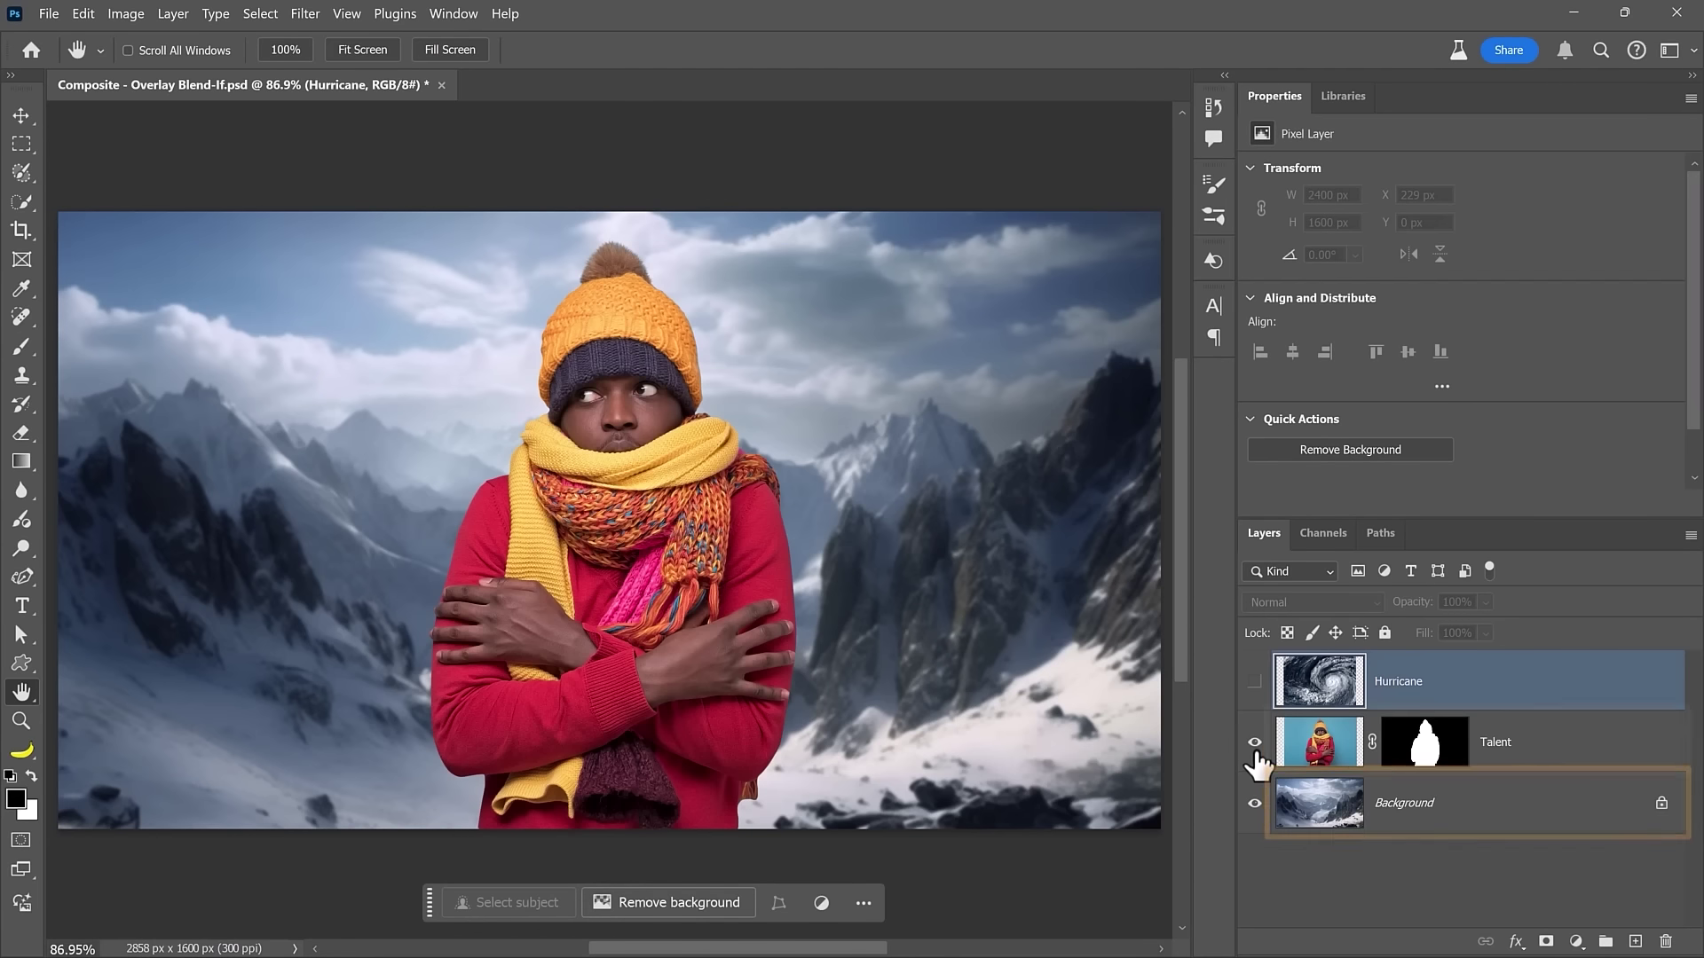
pyautogui.click(1254, 681)
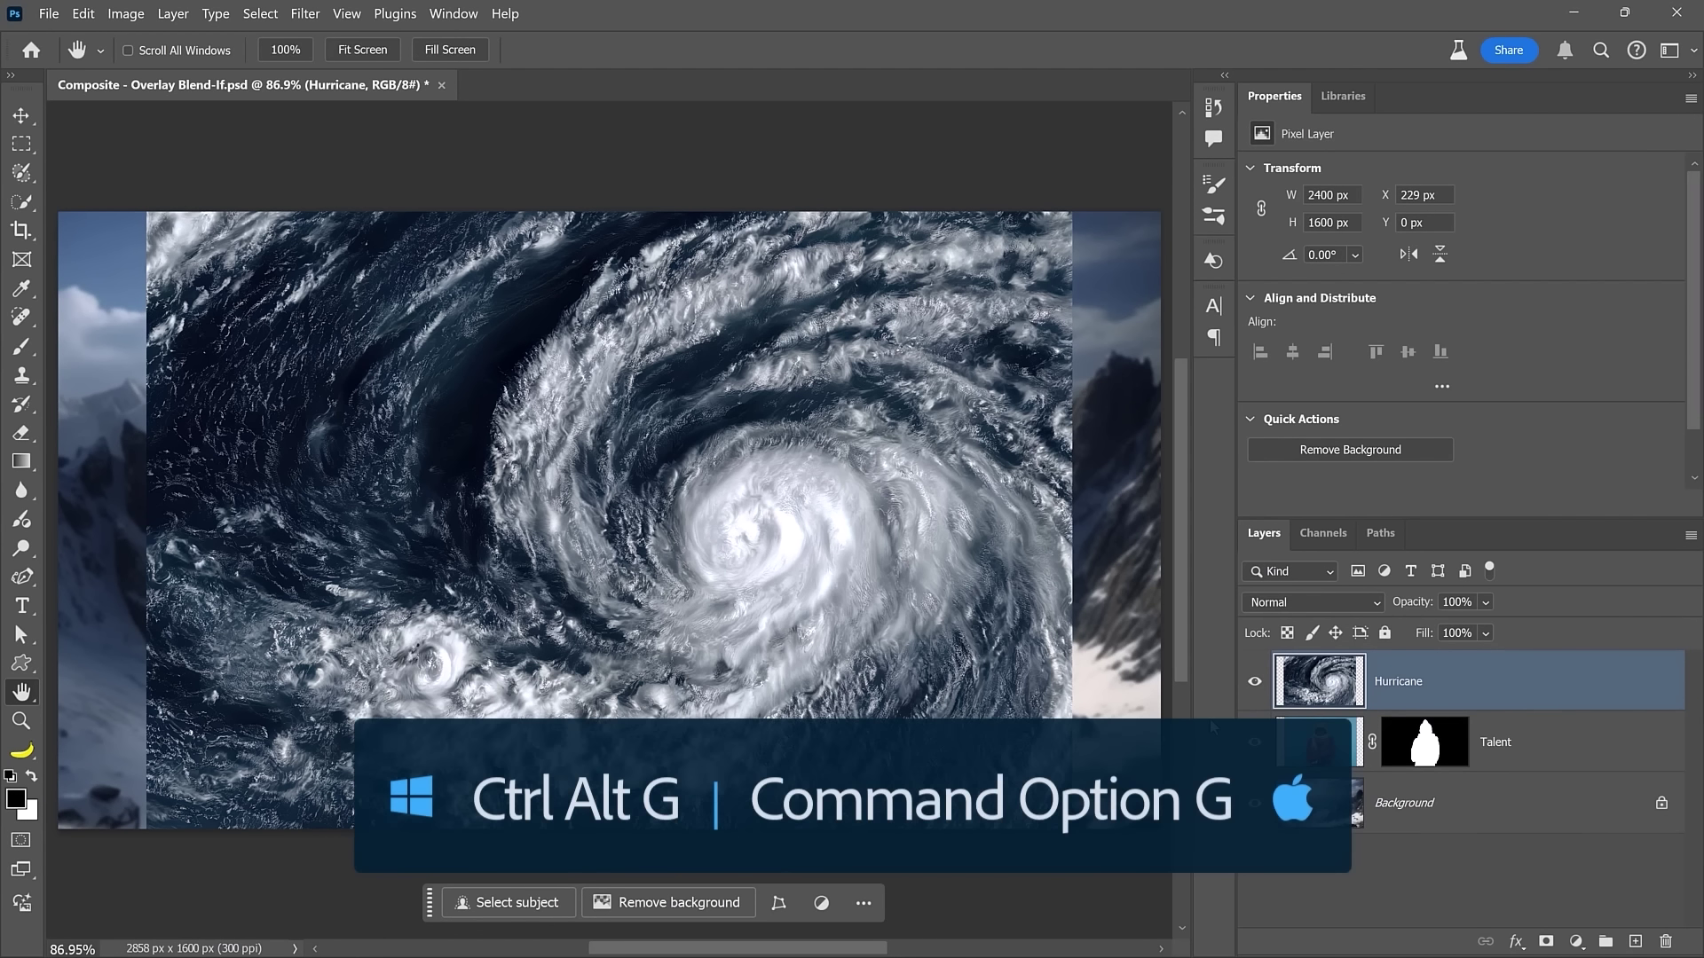
pyautogui.hotkey('ctrl', 'alt', 'g')
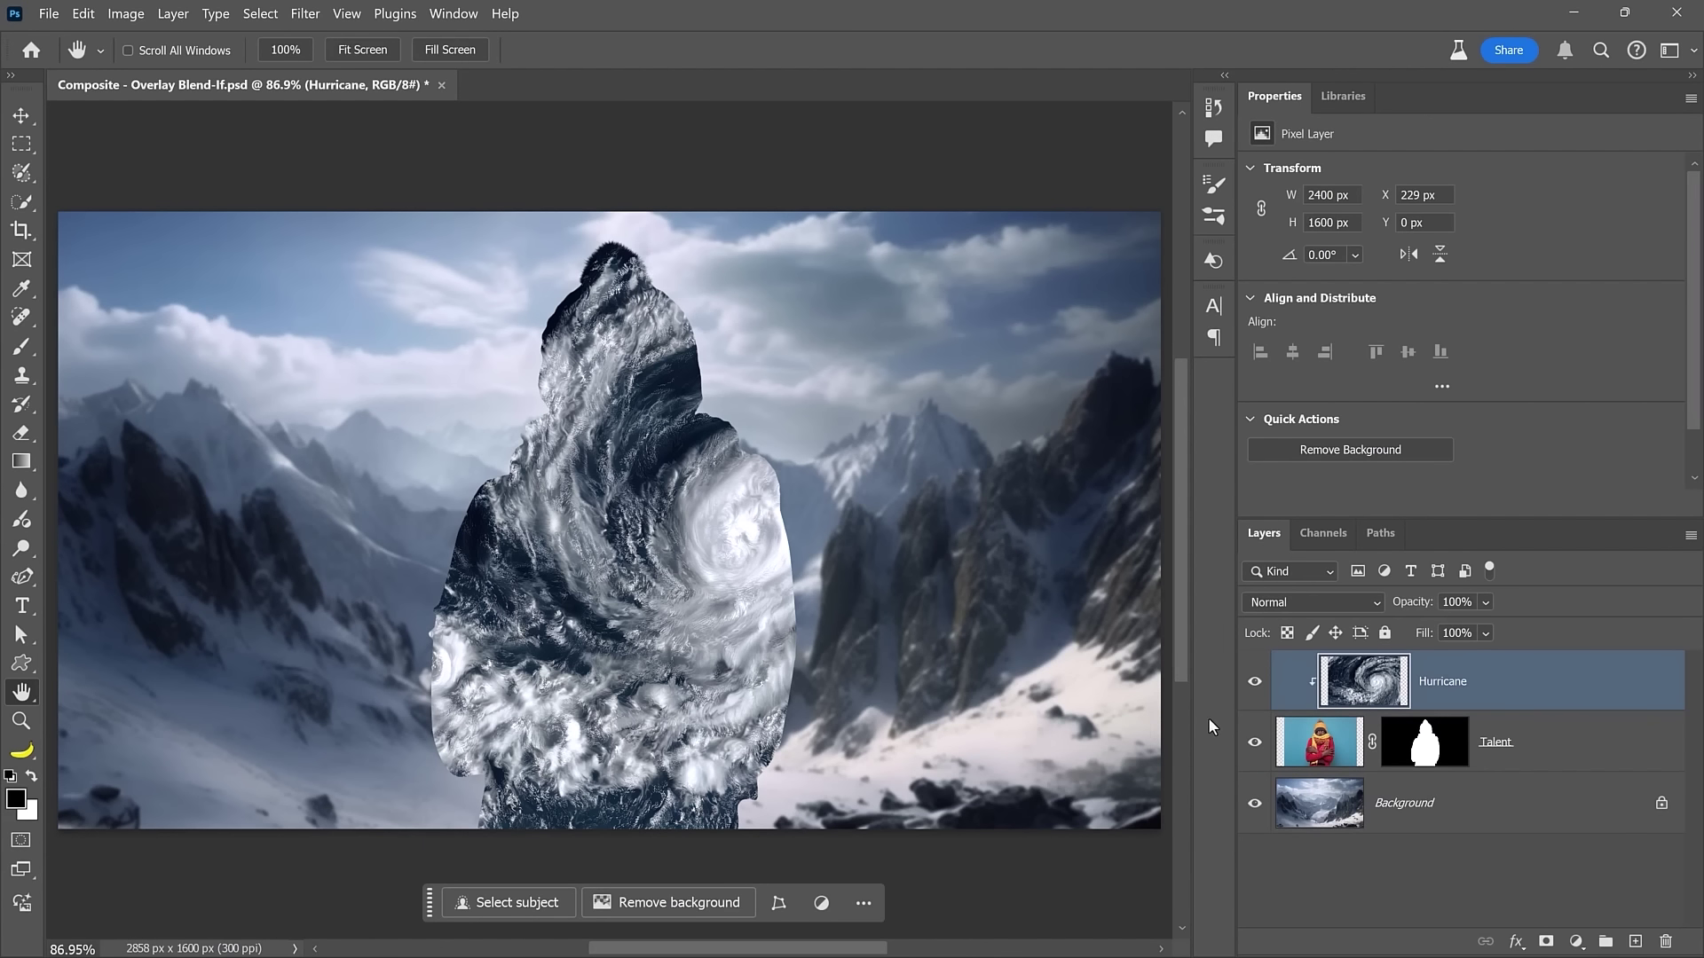
pyautogui.click(1375, 599)
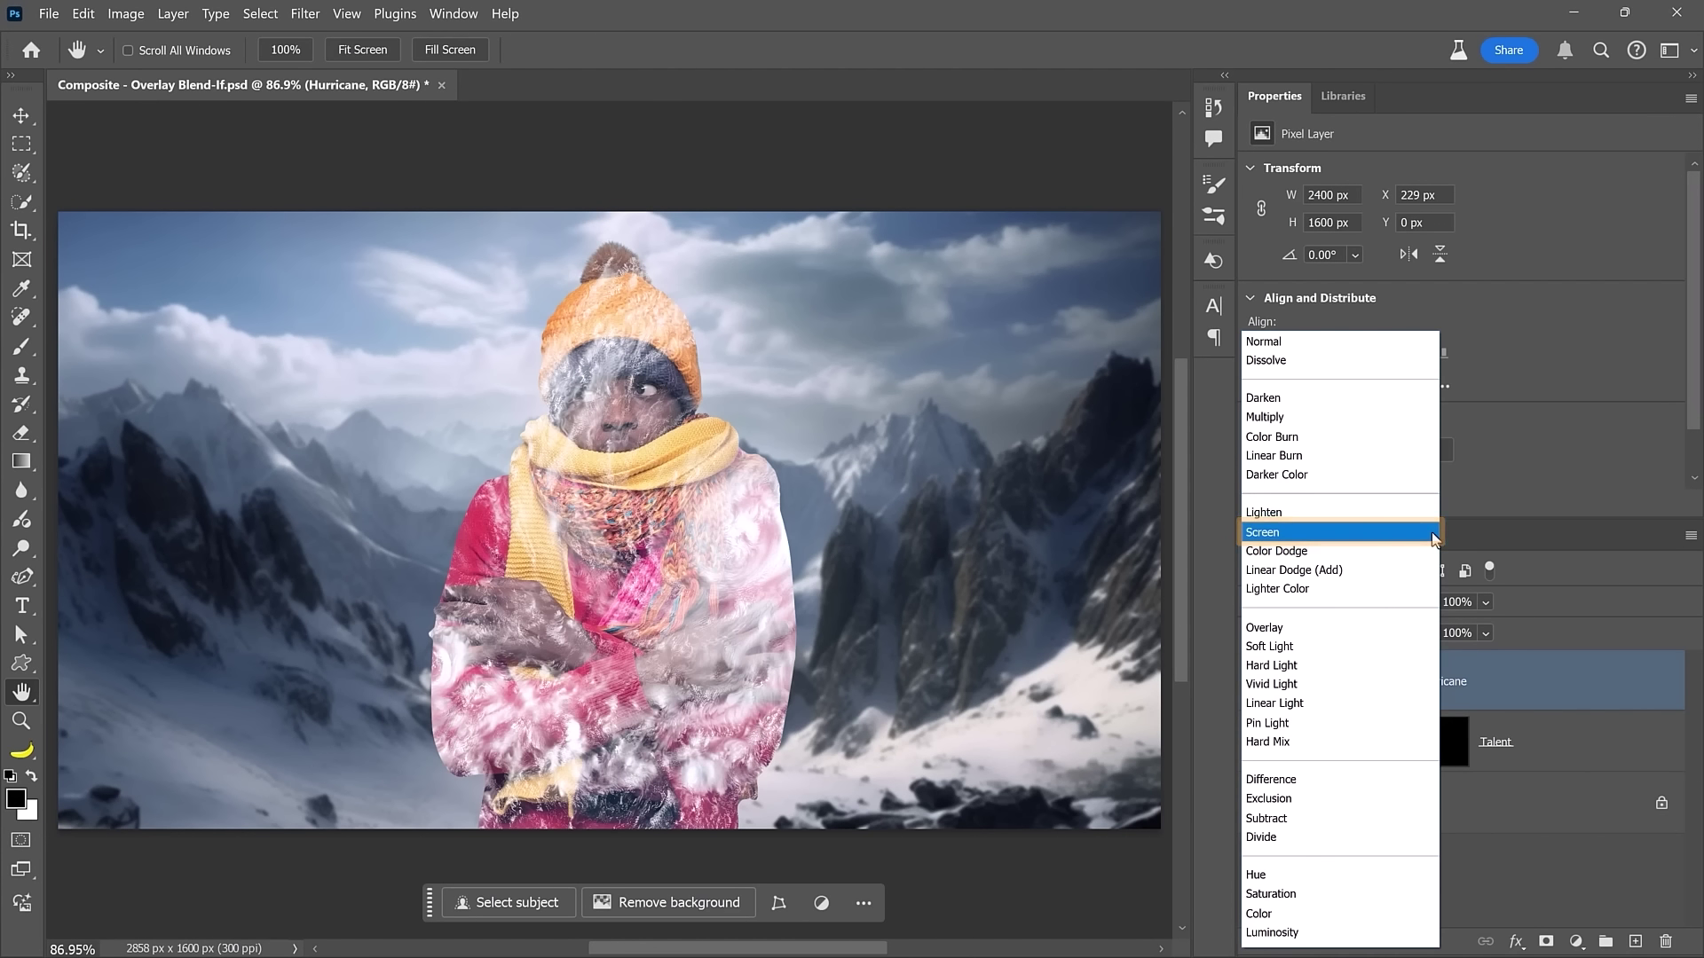
pyautogui.click(1429, 530)
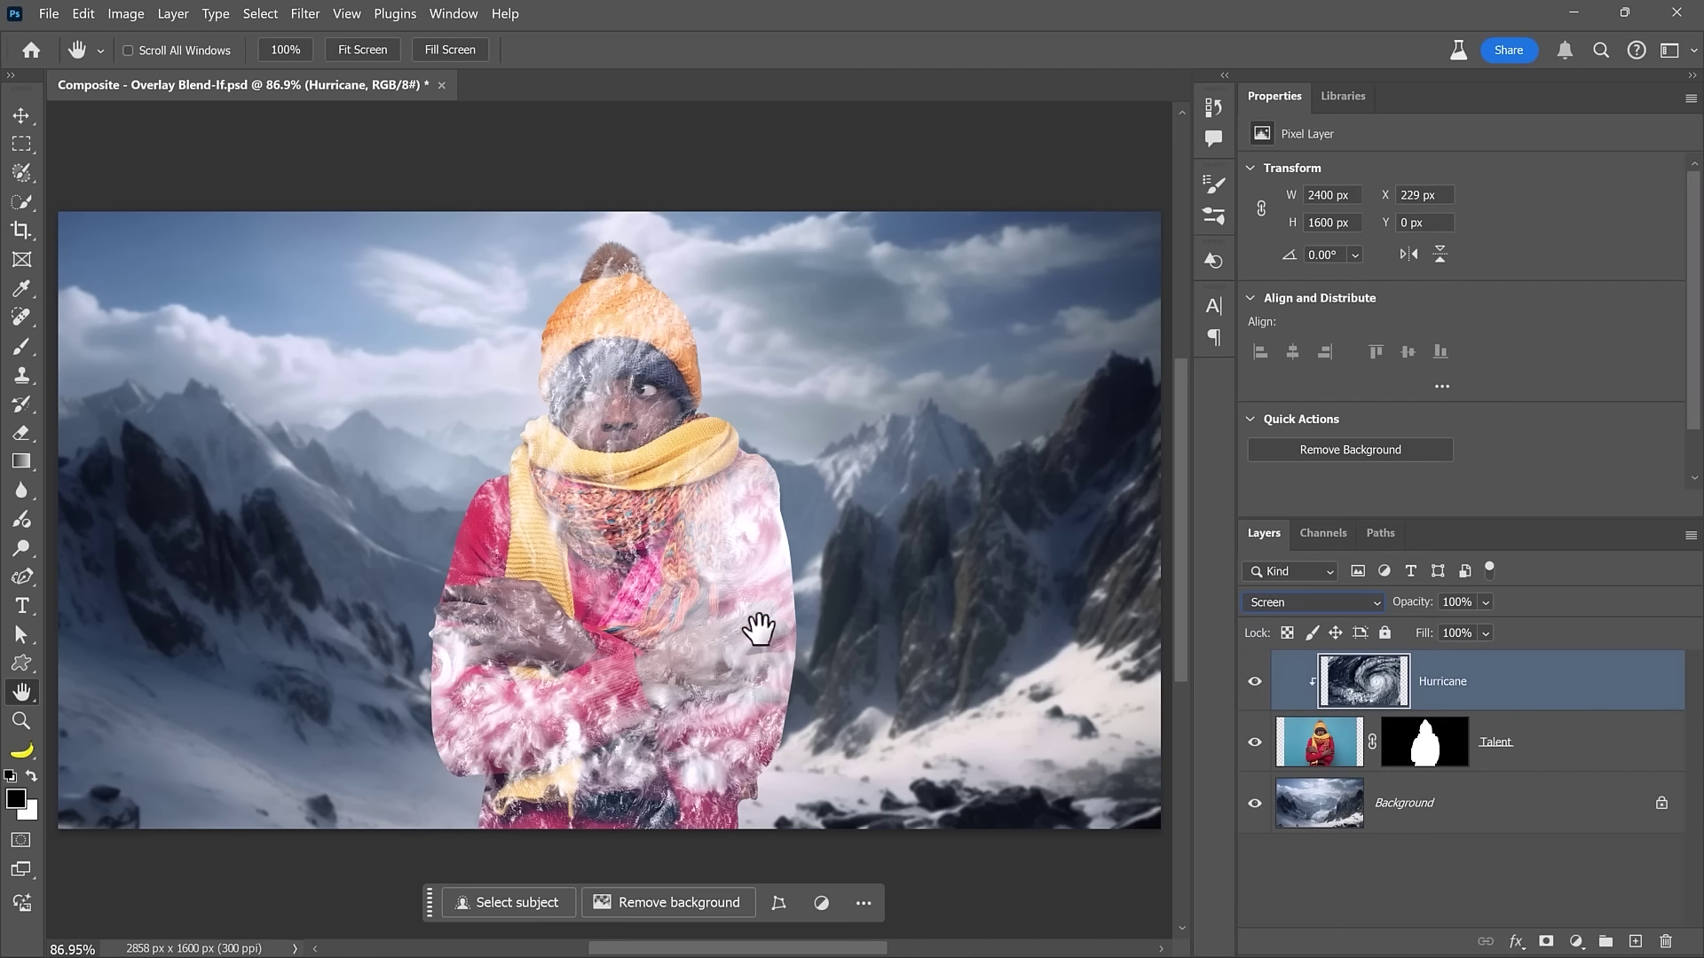
# Split the Hurricane layer's Underlying Layer black slider to 26/126 for a gradual fade.
pyautogui.doubleClick(1526, 700)
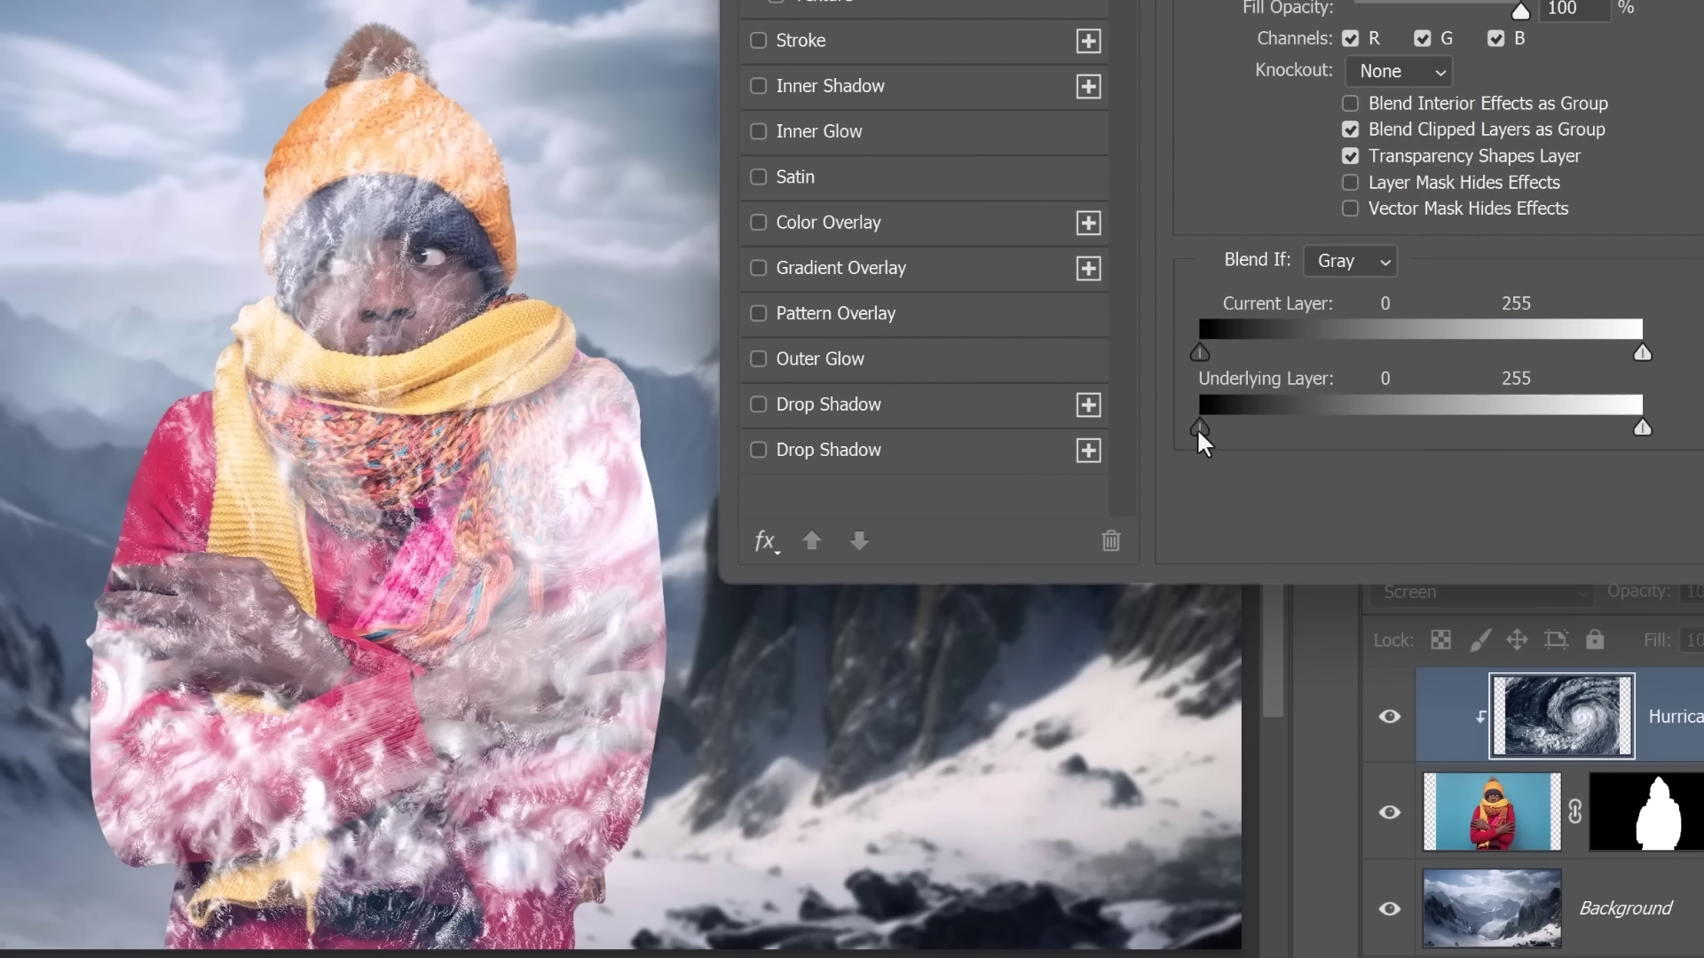
pyautogui.moveTo(1198, 431); pyautogui.dragTo(1245, 434)
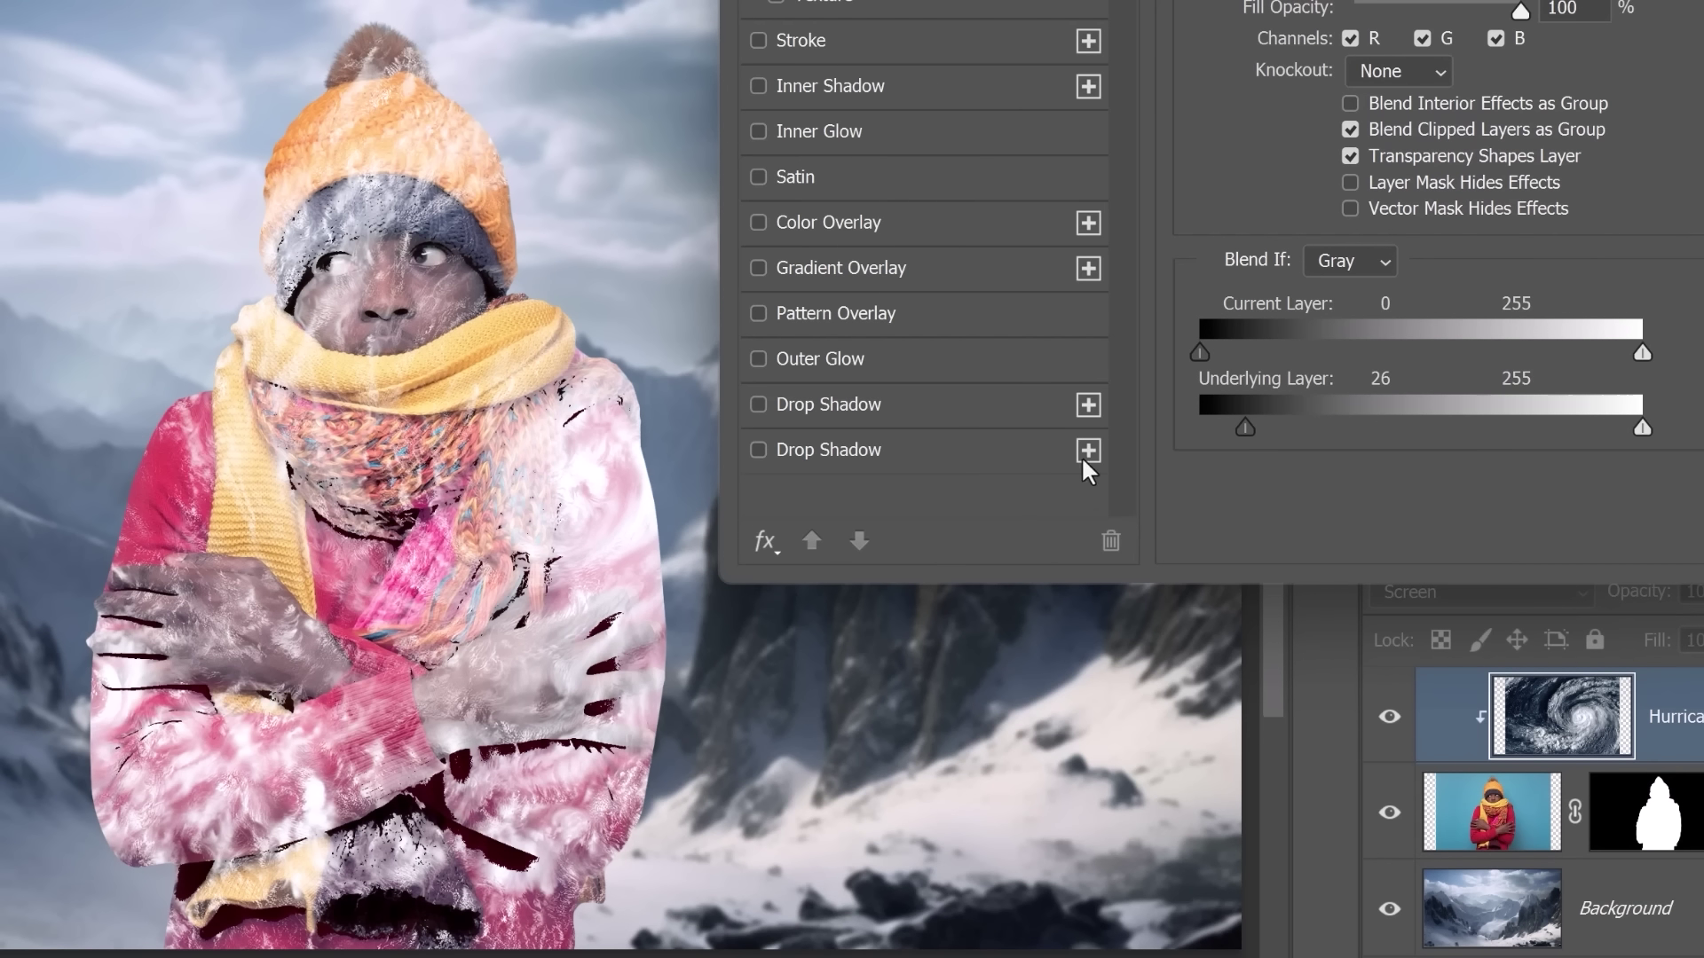
pyautogui.keyDown('alt'); pyautogui.click(1246, 429); pyautogui.keyUp('alt')
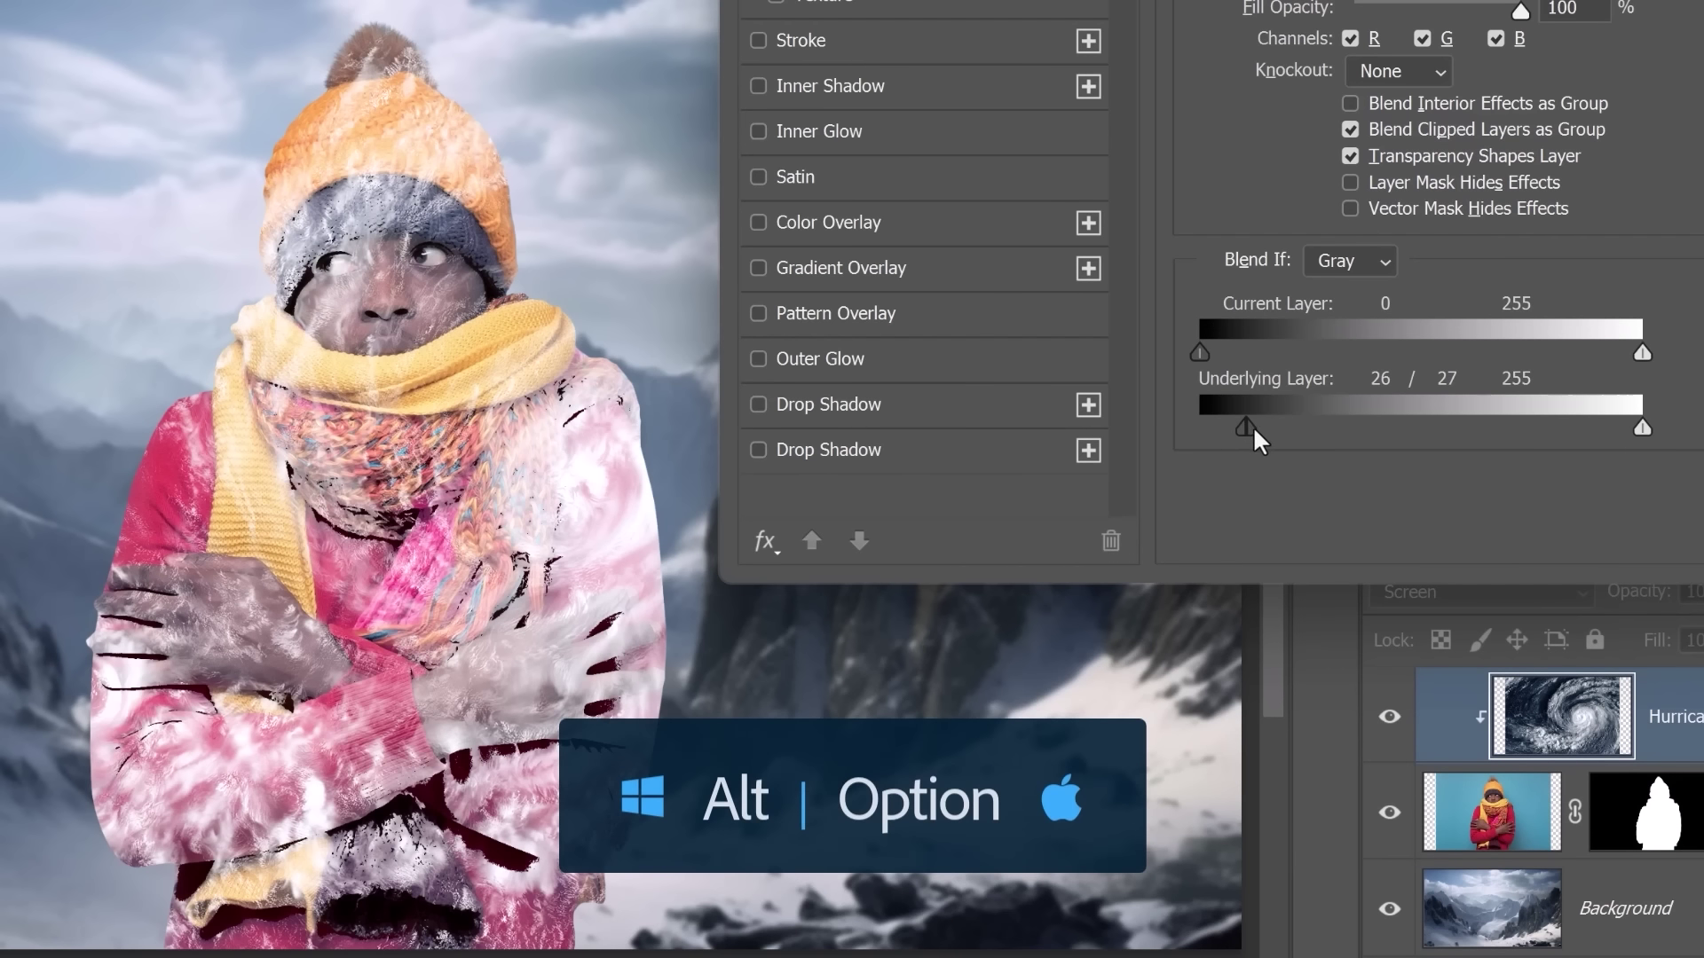
pyautogui.moveTo(1254, 426); pyautogui.dragTo(1405, 423)
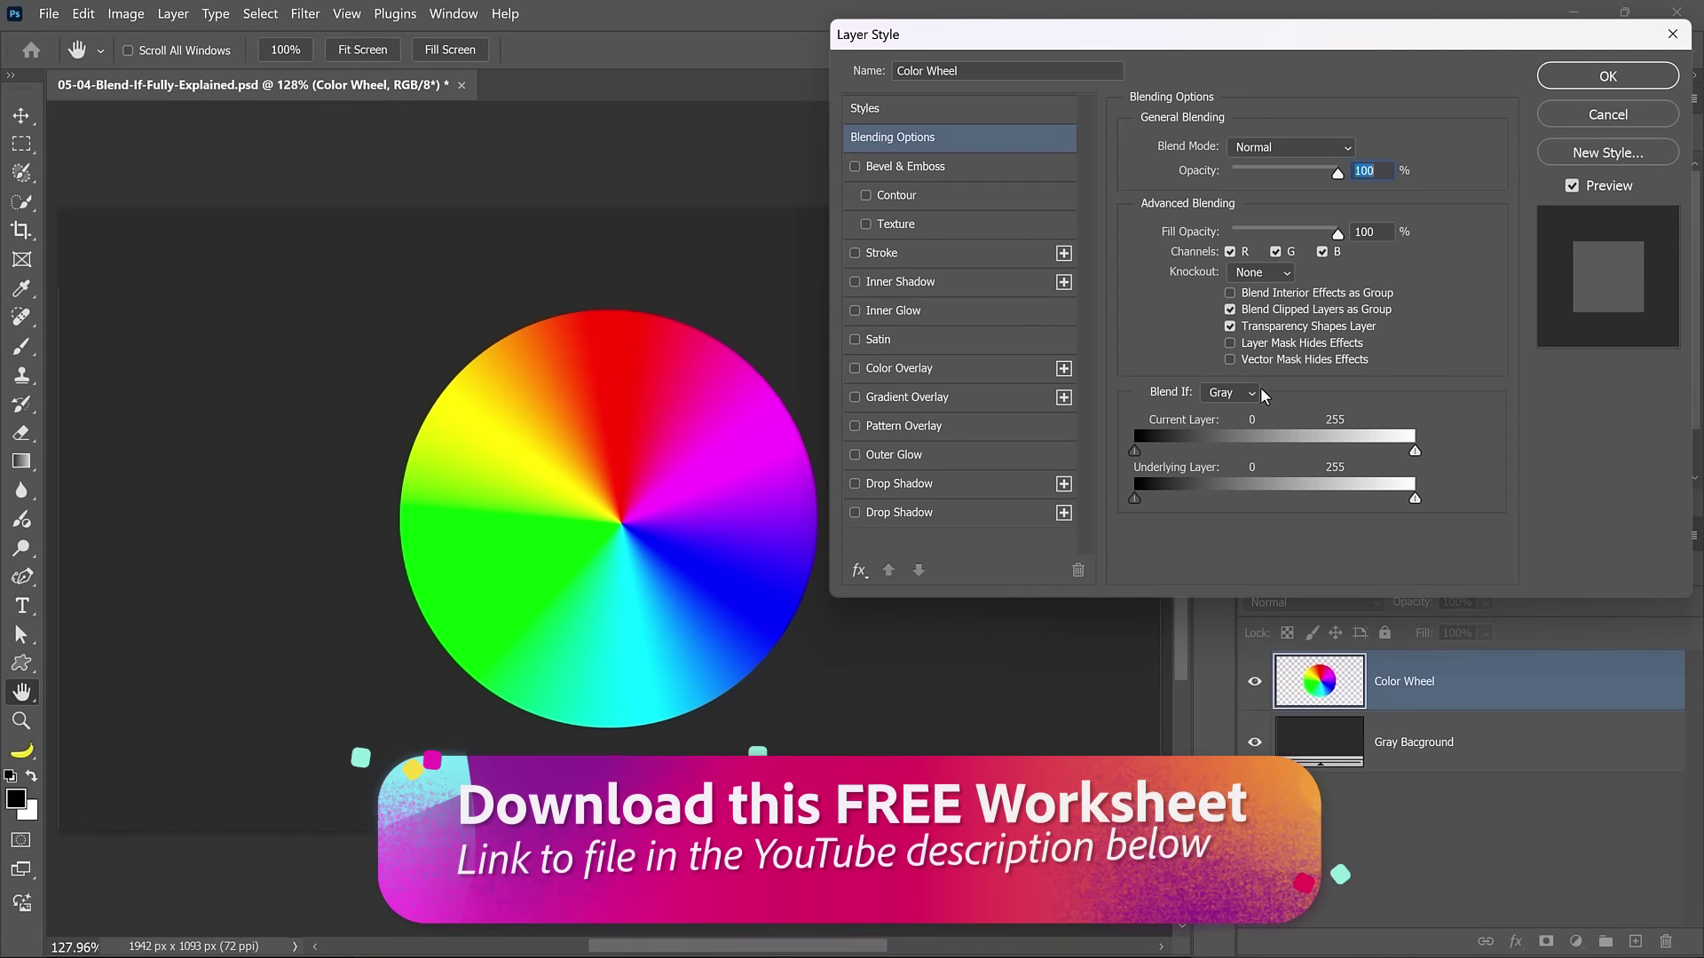
# In the Channels panel, view the colour wheel's Red, Green and Blue channels individually.
pyautogui.click(1253, 392)
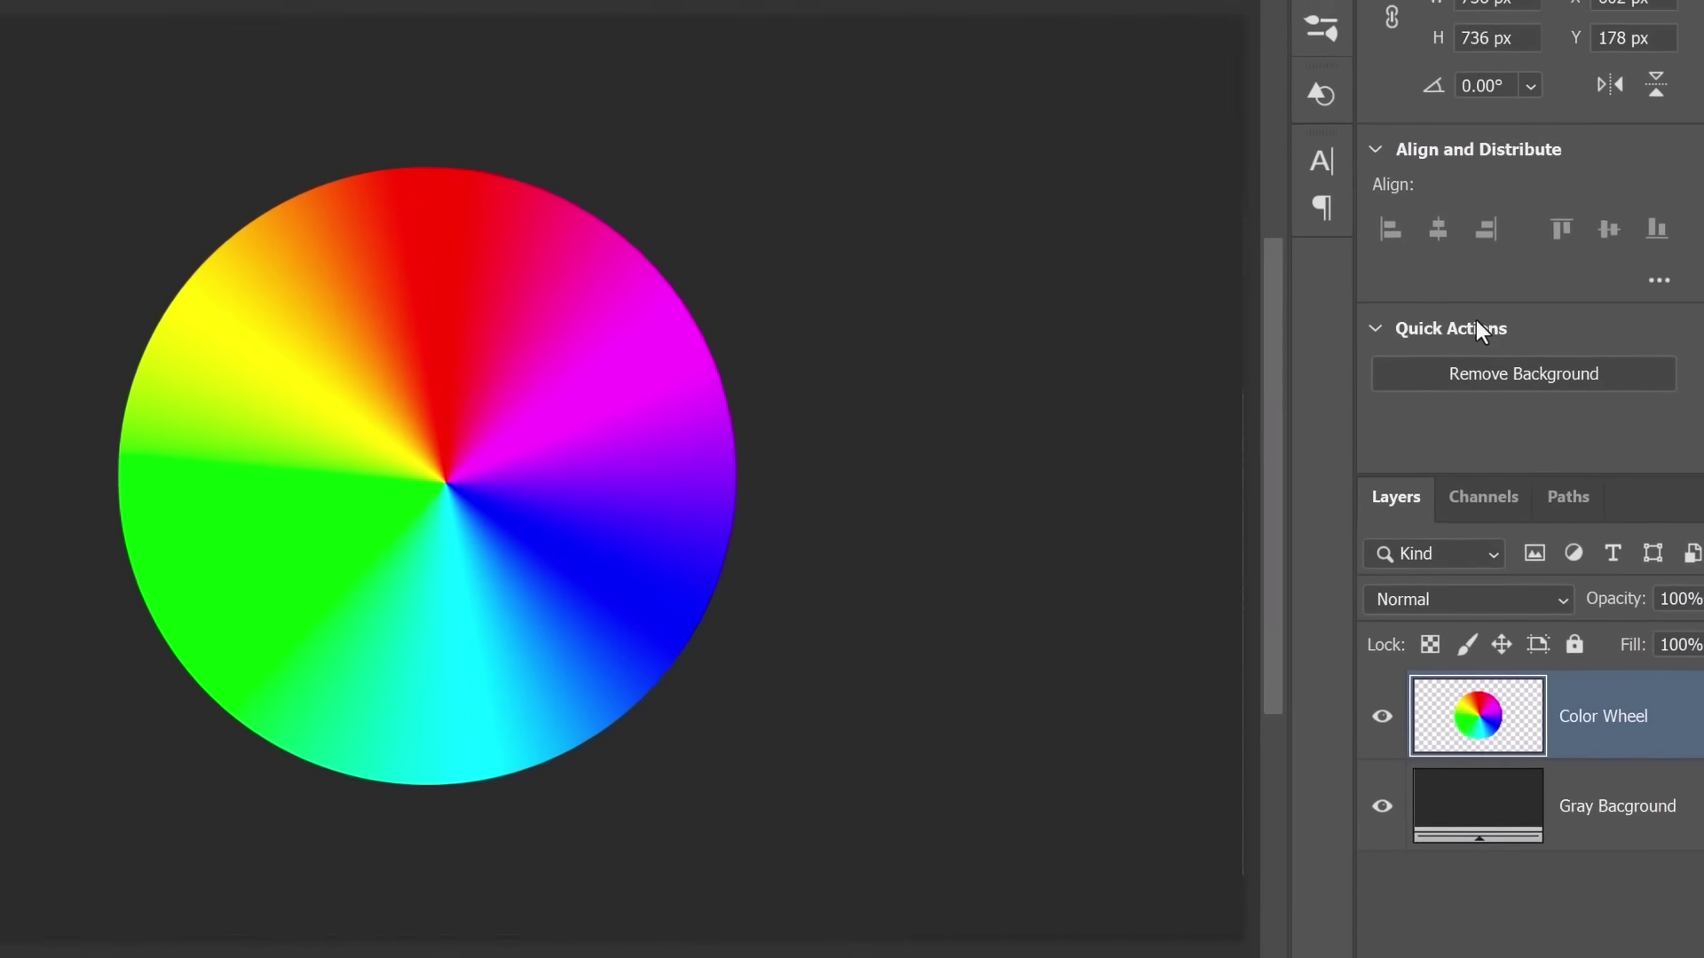
pyautogui.click(1483, 497)
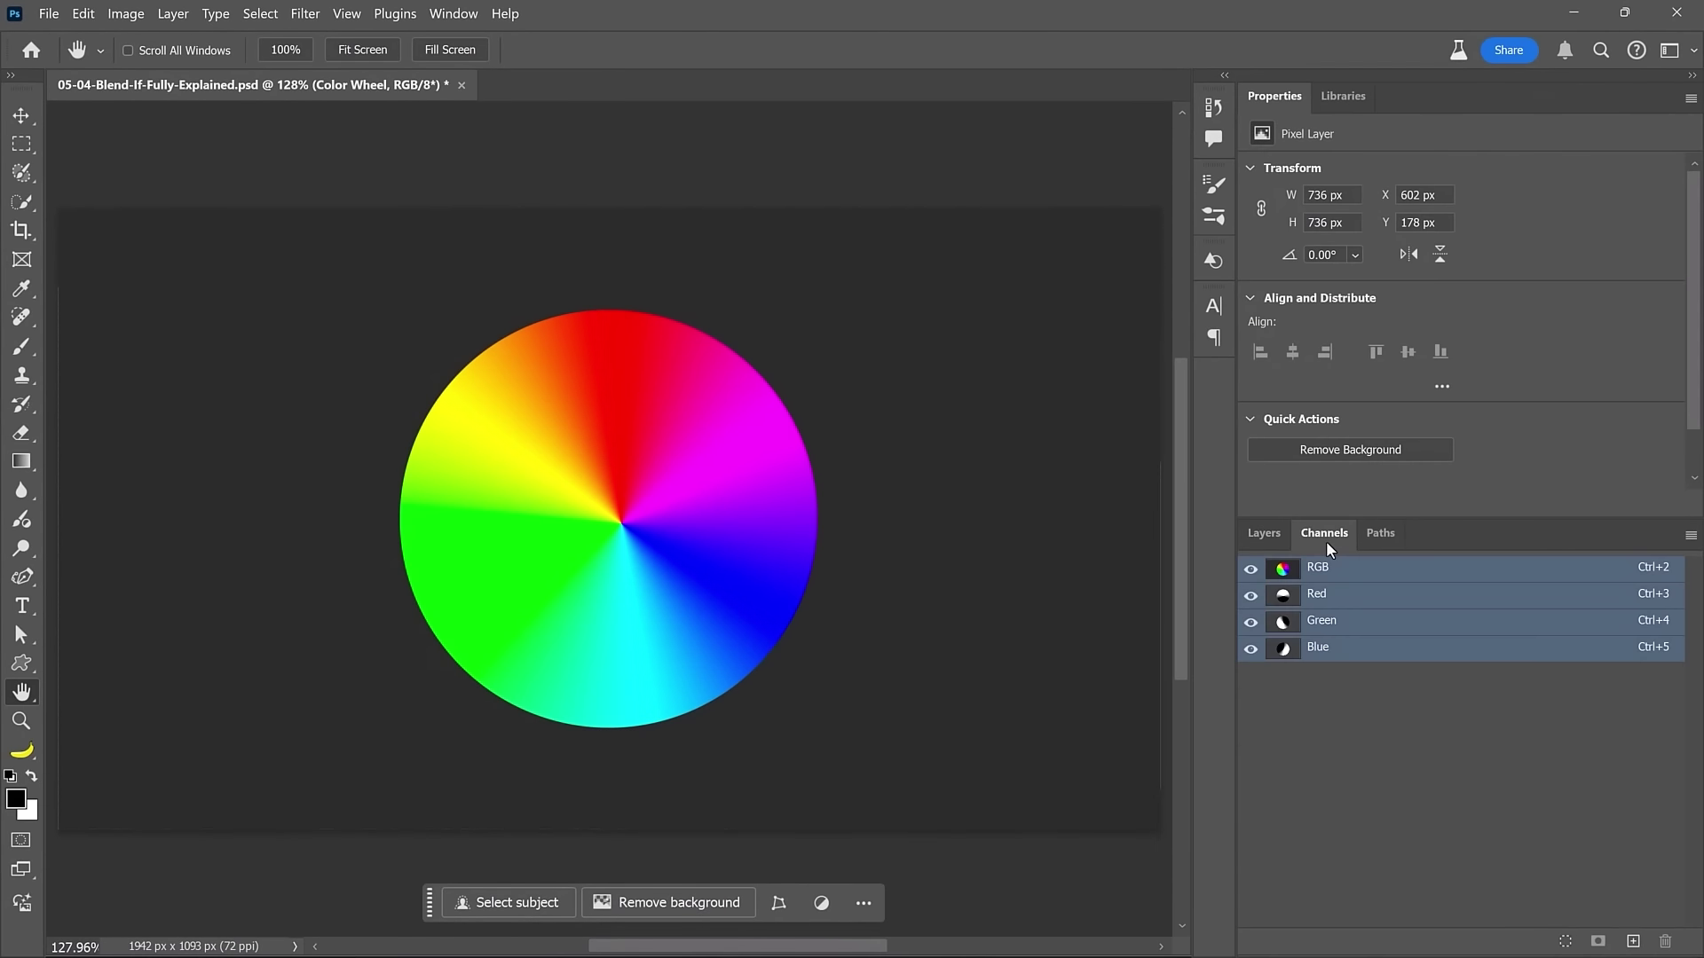
pyautogui.click(1322, 597)
pyautogui.click(1324, 623)
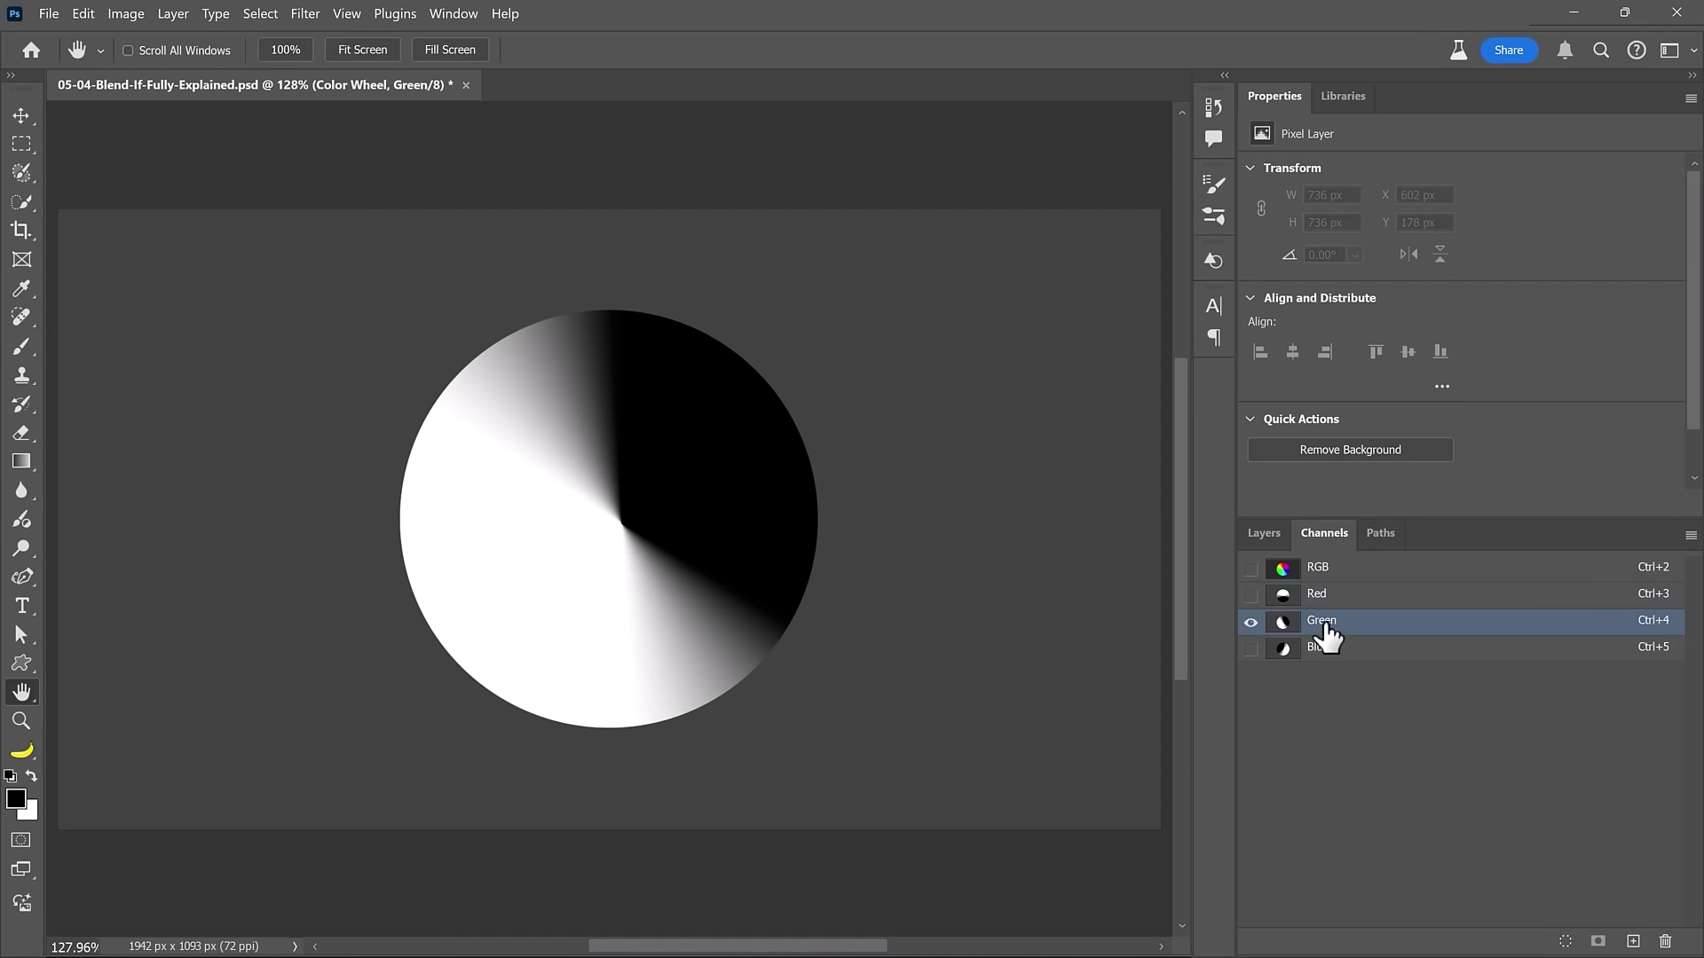
pyautogui.click(1326, 664)
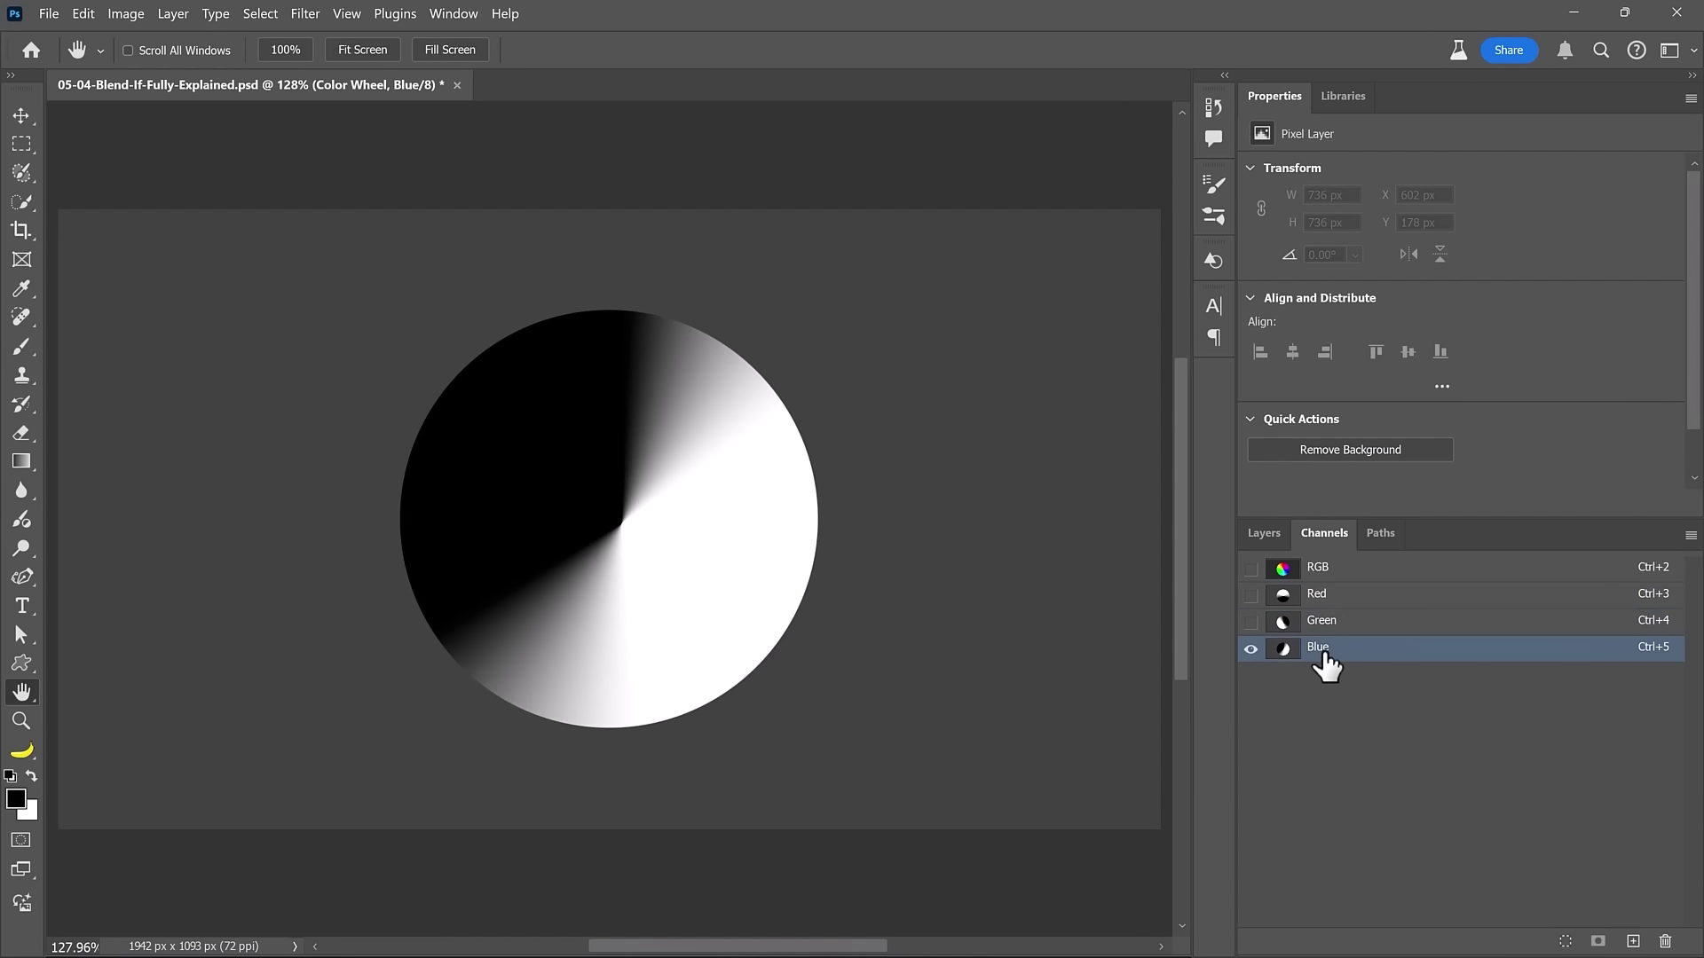
pyautogui.click(1322, 596)
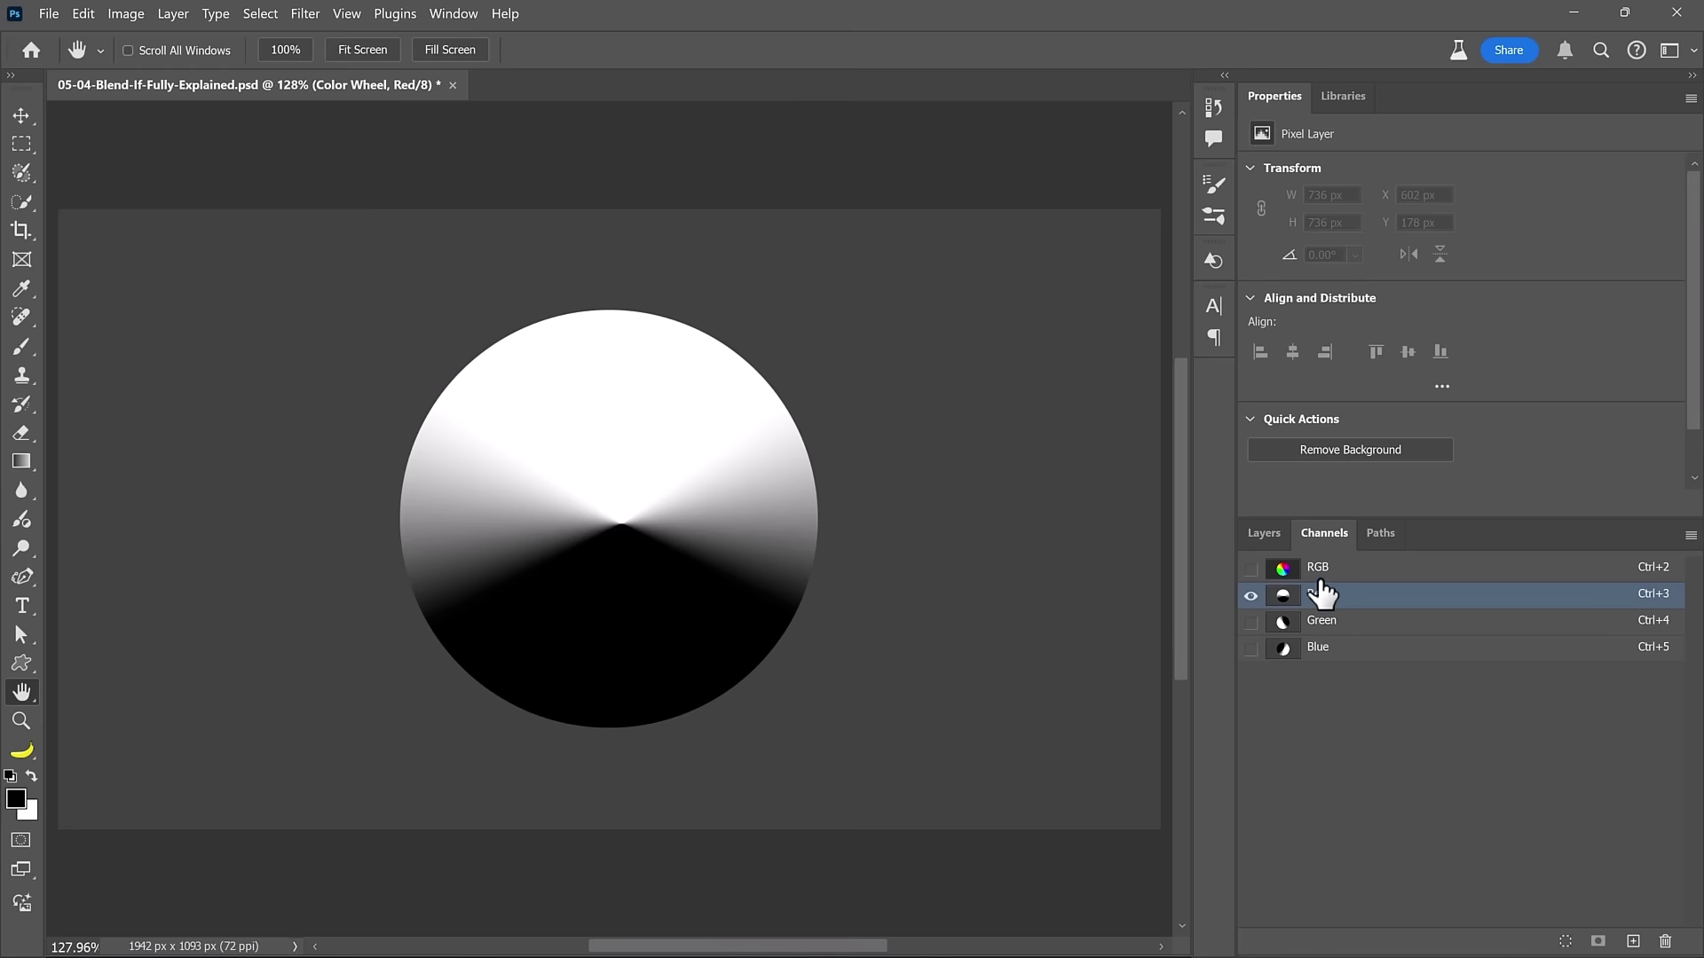
# Compare the Green and Blue channels against the RGB composite, finishing on full colour.
pyautogui.hotkey('ctrl', '2')
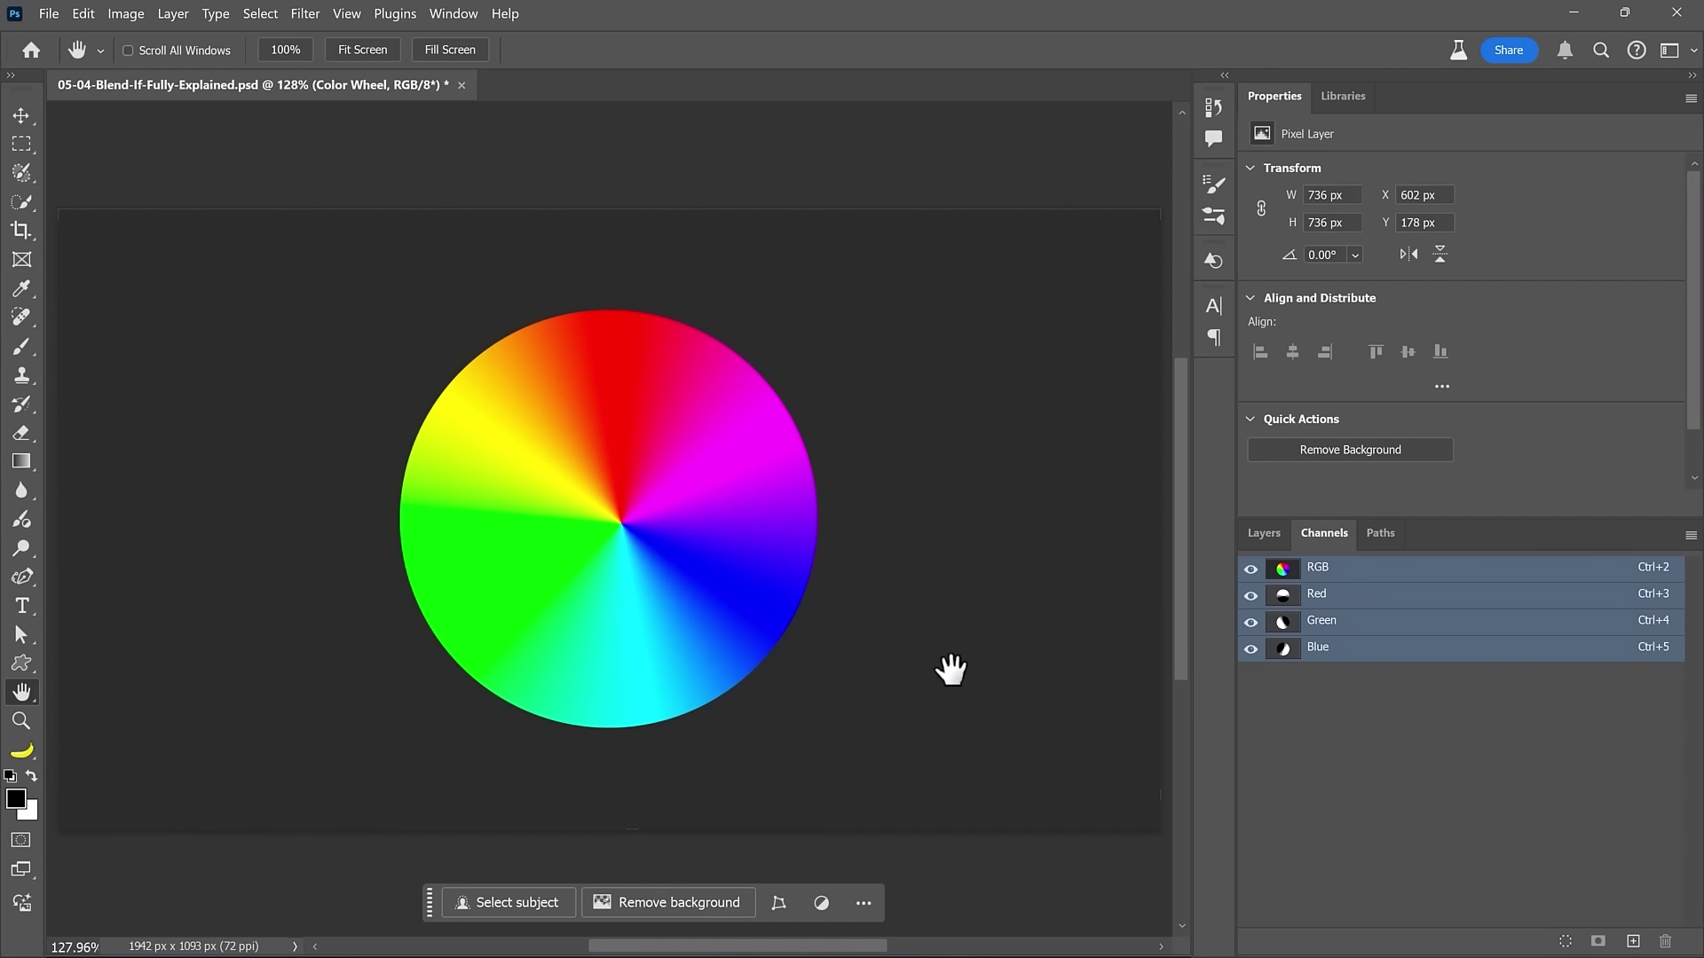
pyautogui.click(1330, 625)
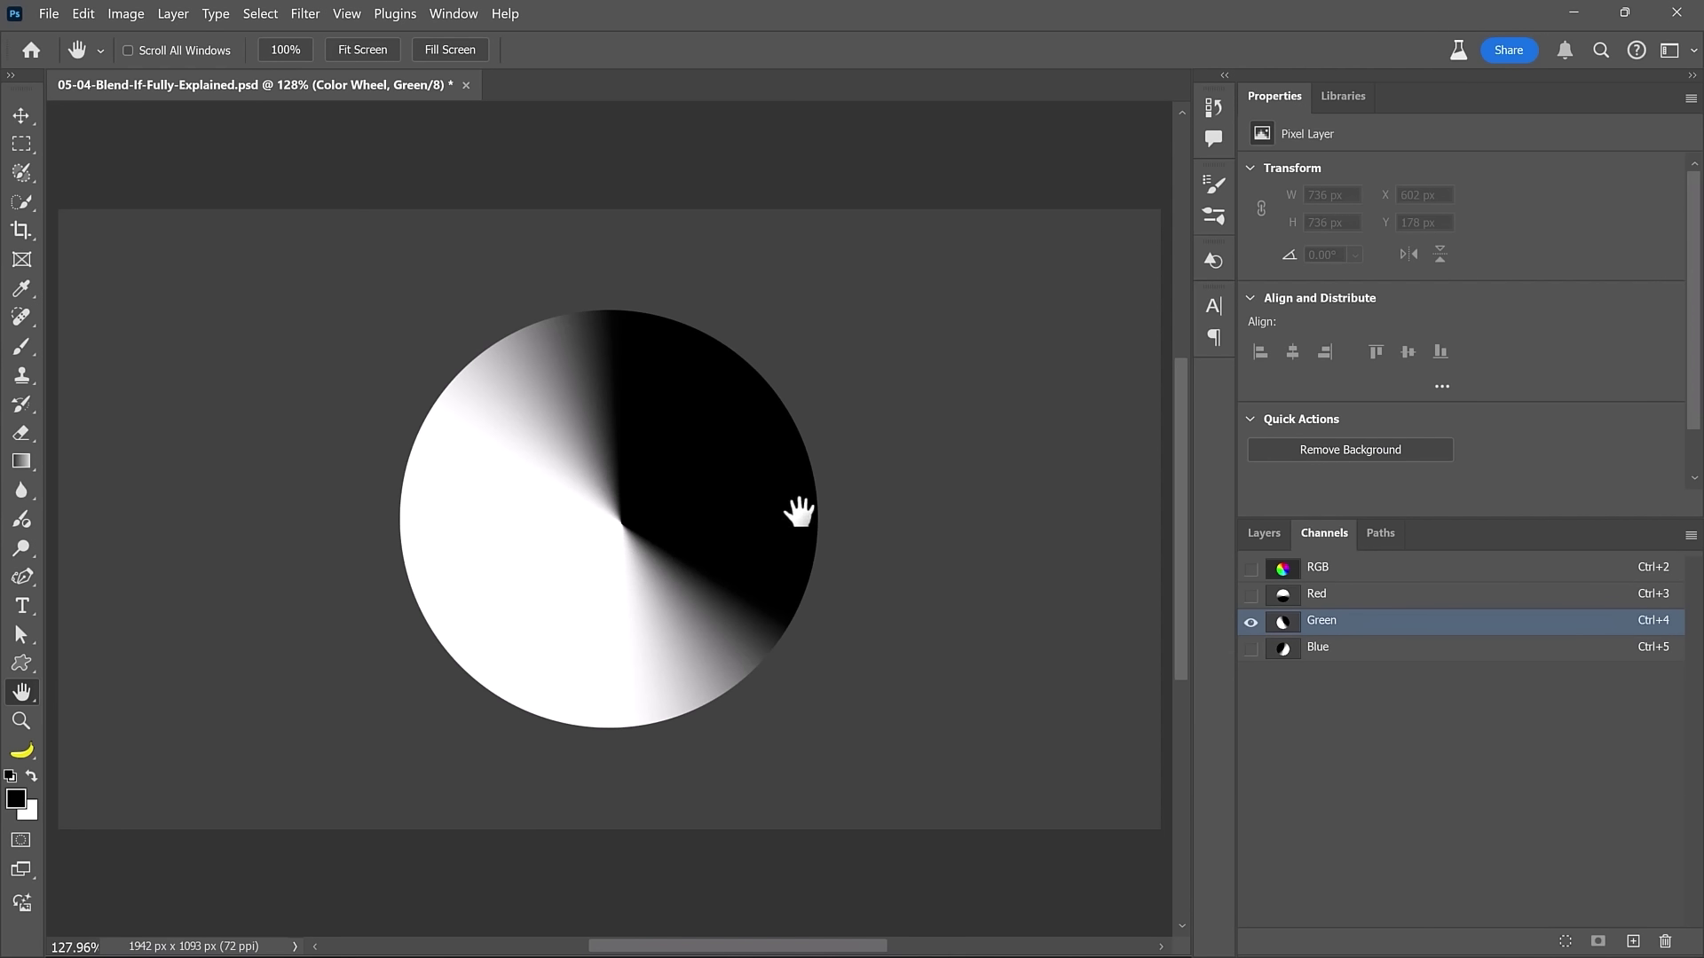
pyautogui.click(1319, 575)
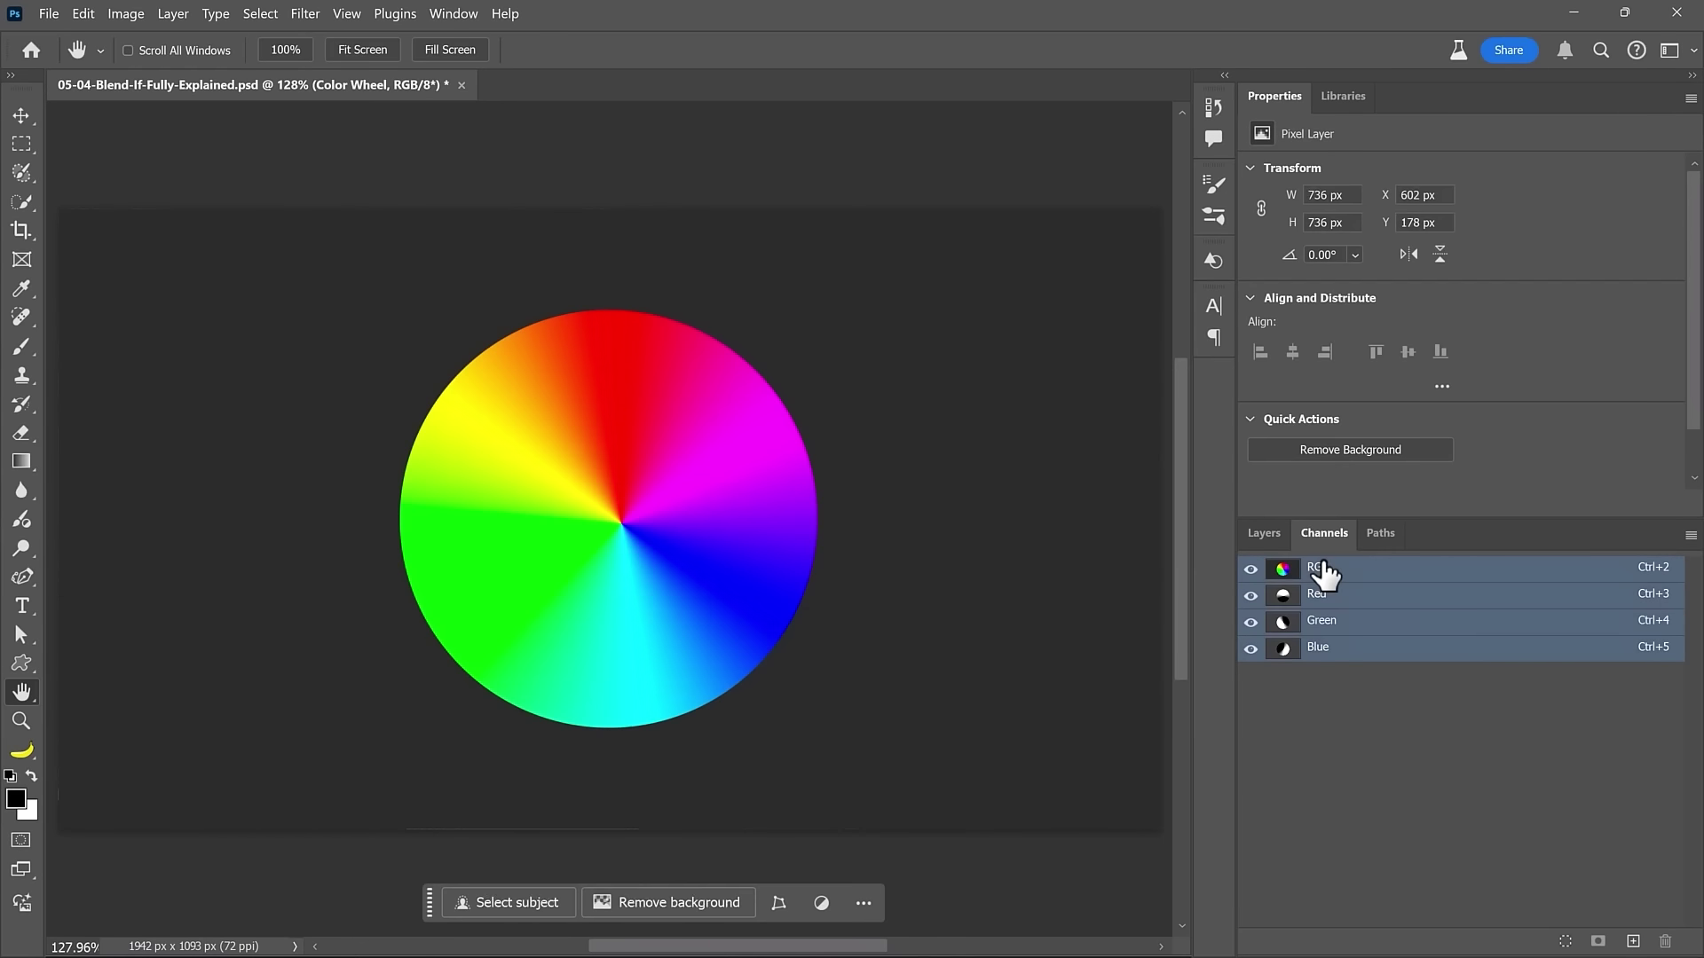
pyautogui.click(1371, 649)
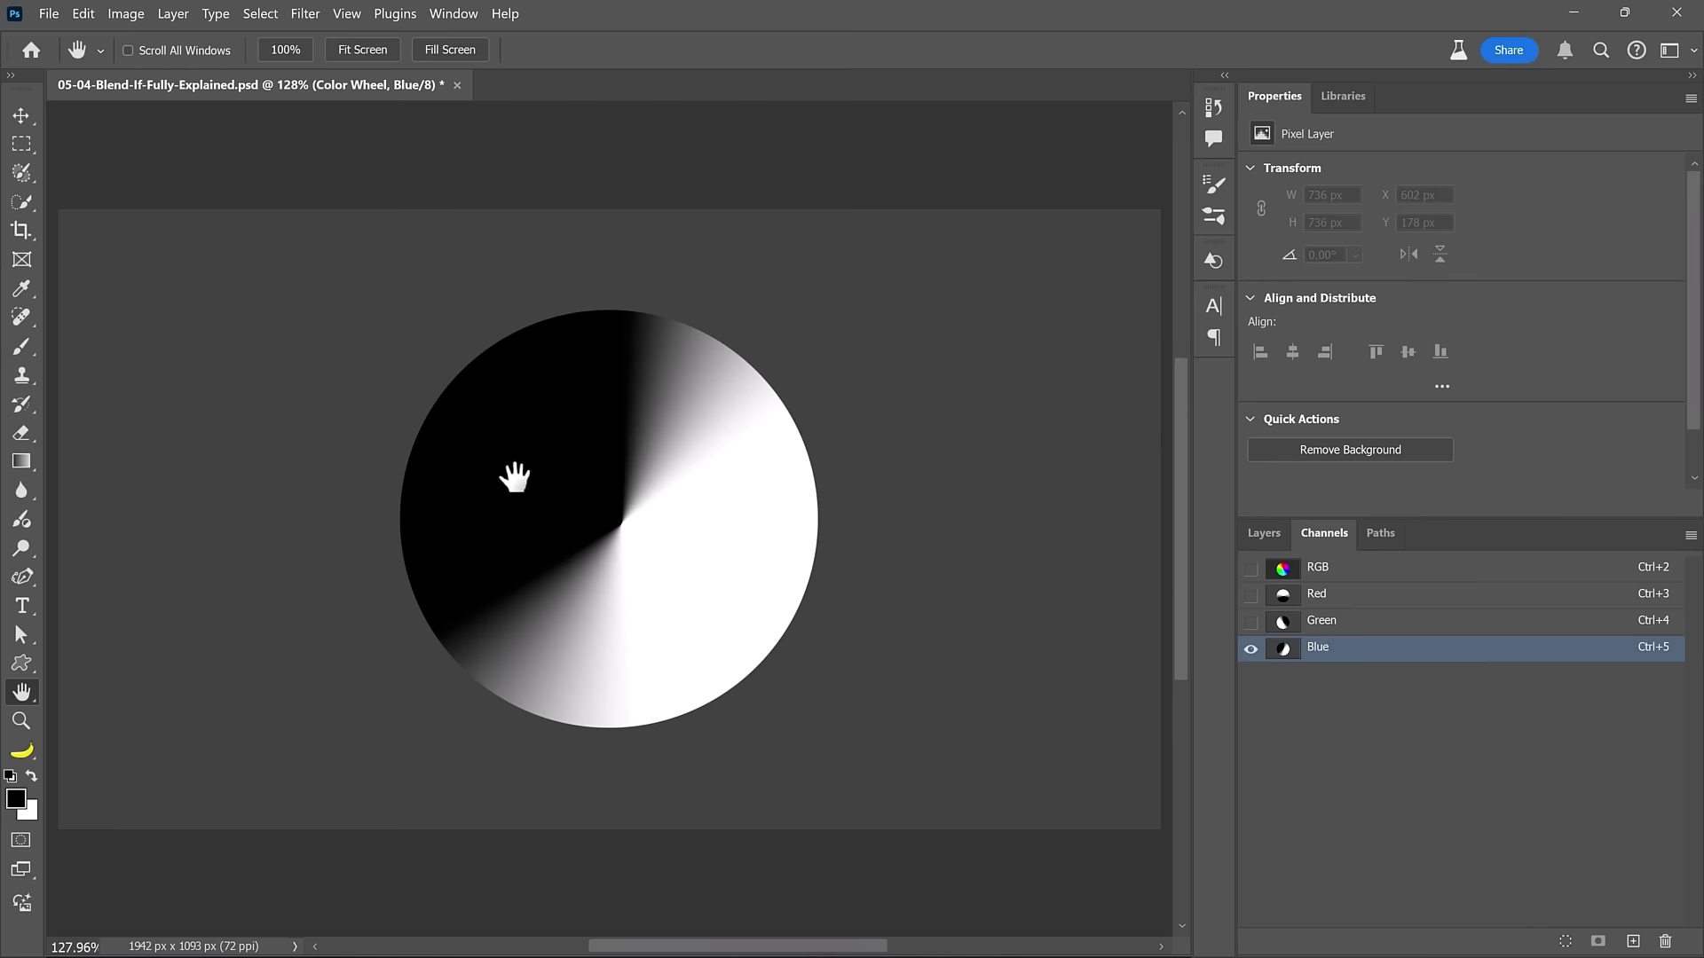
pyautogui.click(1350, 576)
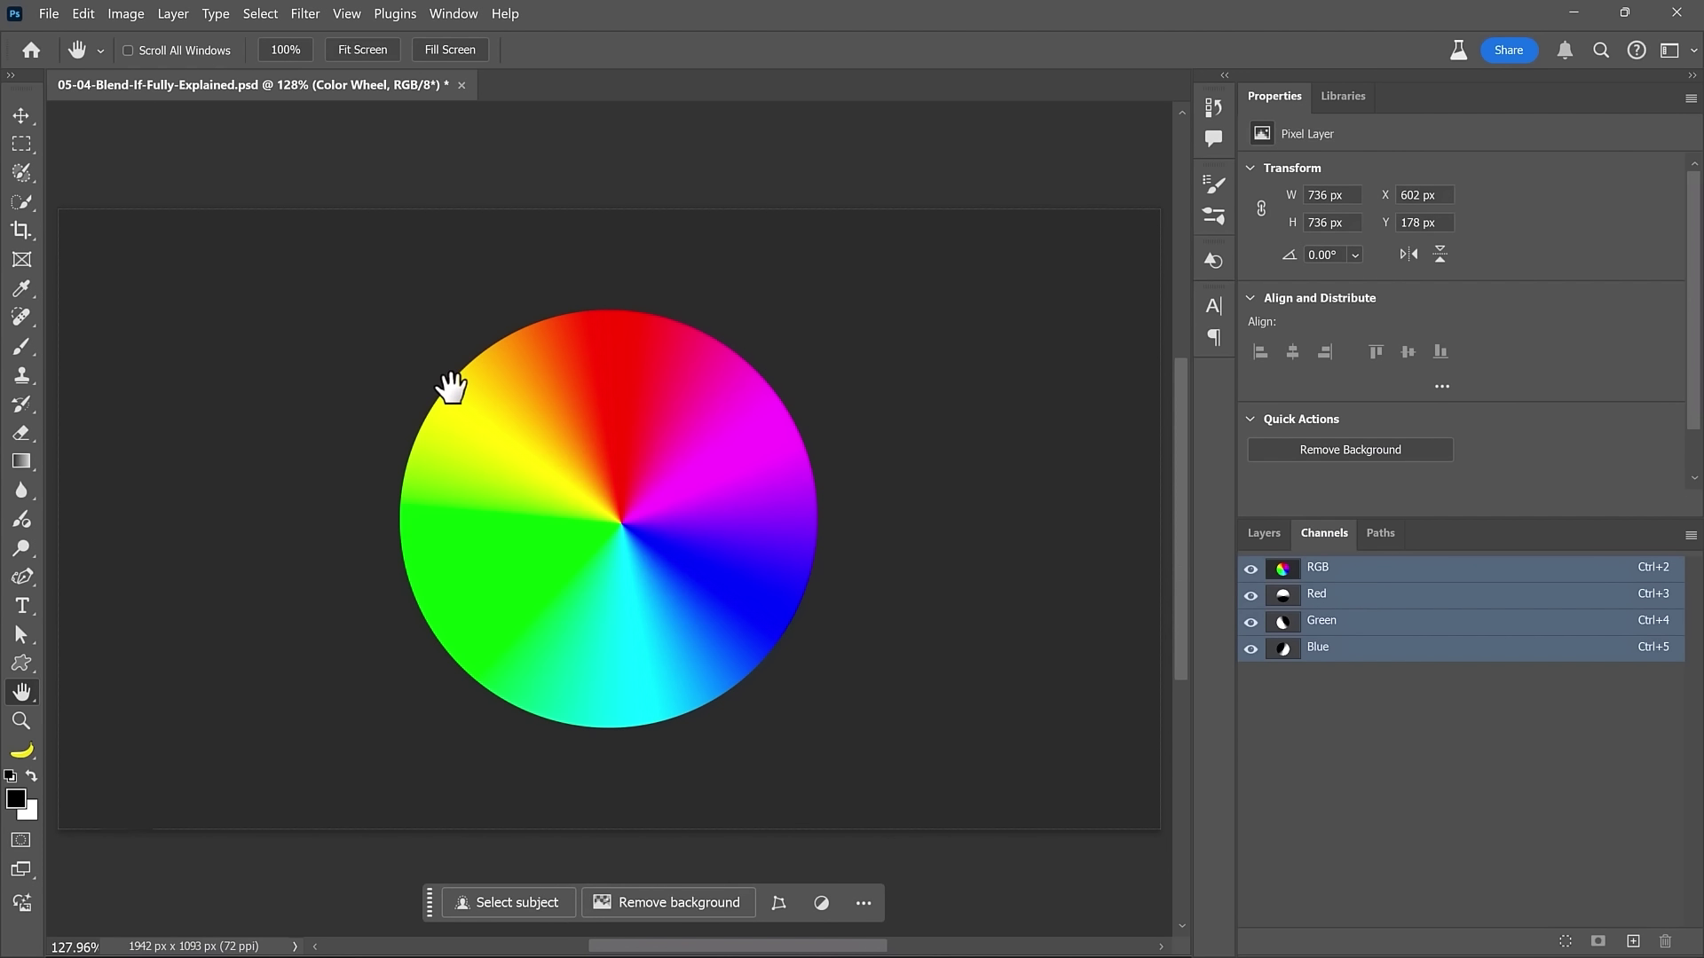
# Blend the Color Wheel layer on the Red channel with a Current Layer highlight range of 91–214.
pyautogui.click(1266, 534)
pyautogui.doubleClick(1526, 692)
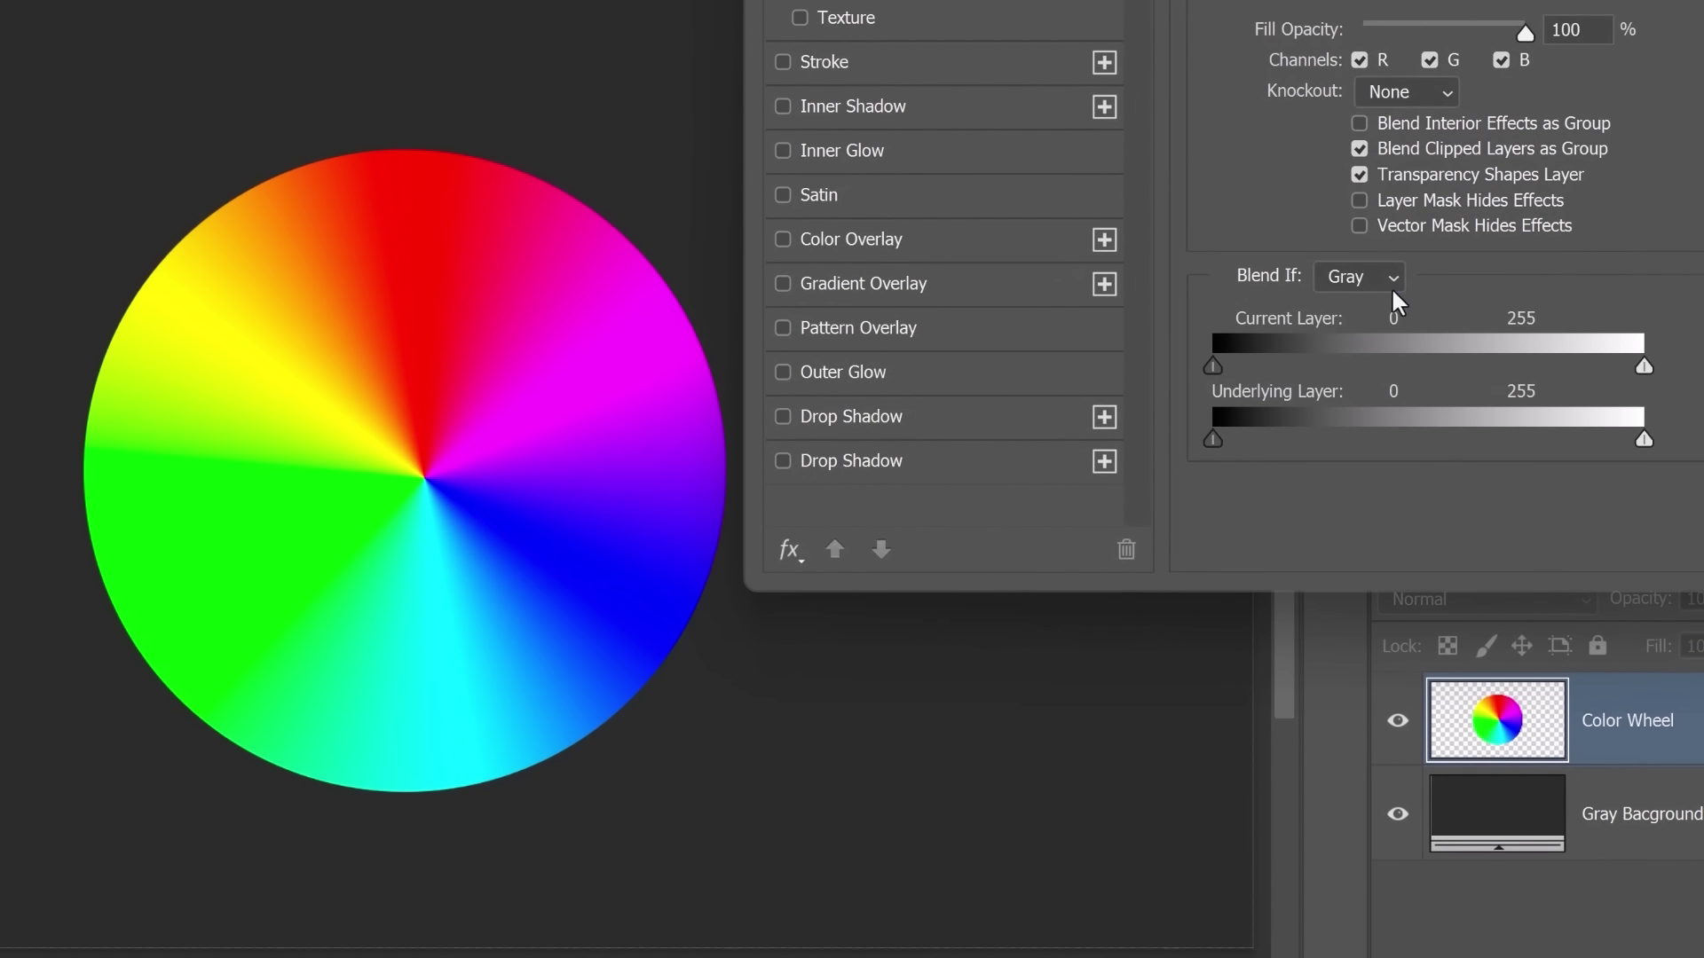
pyautogui.click(1391, 271)
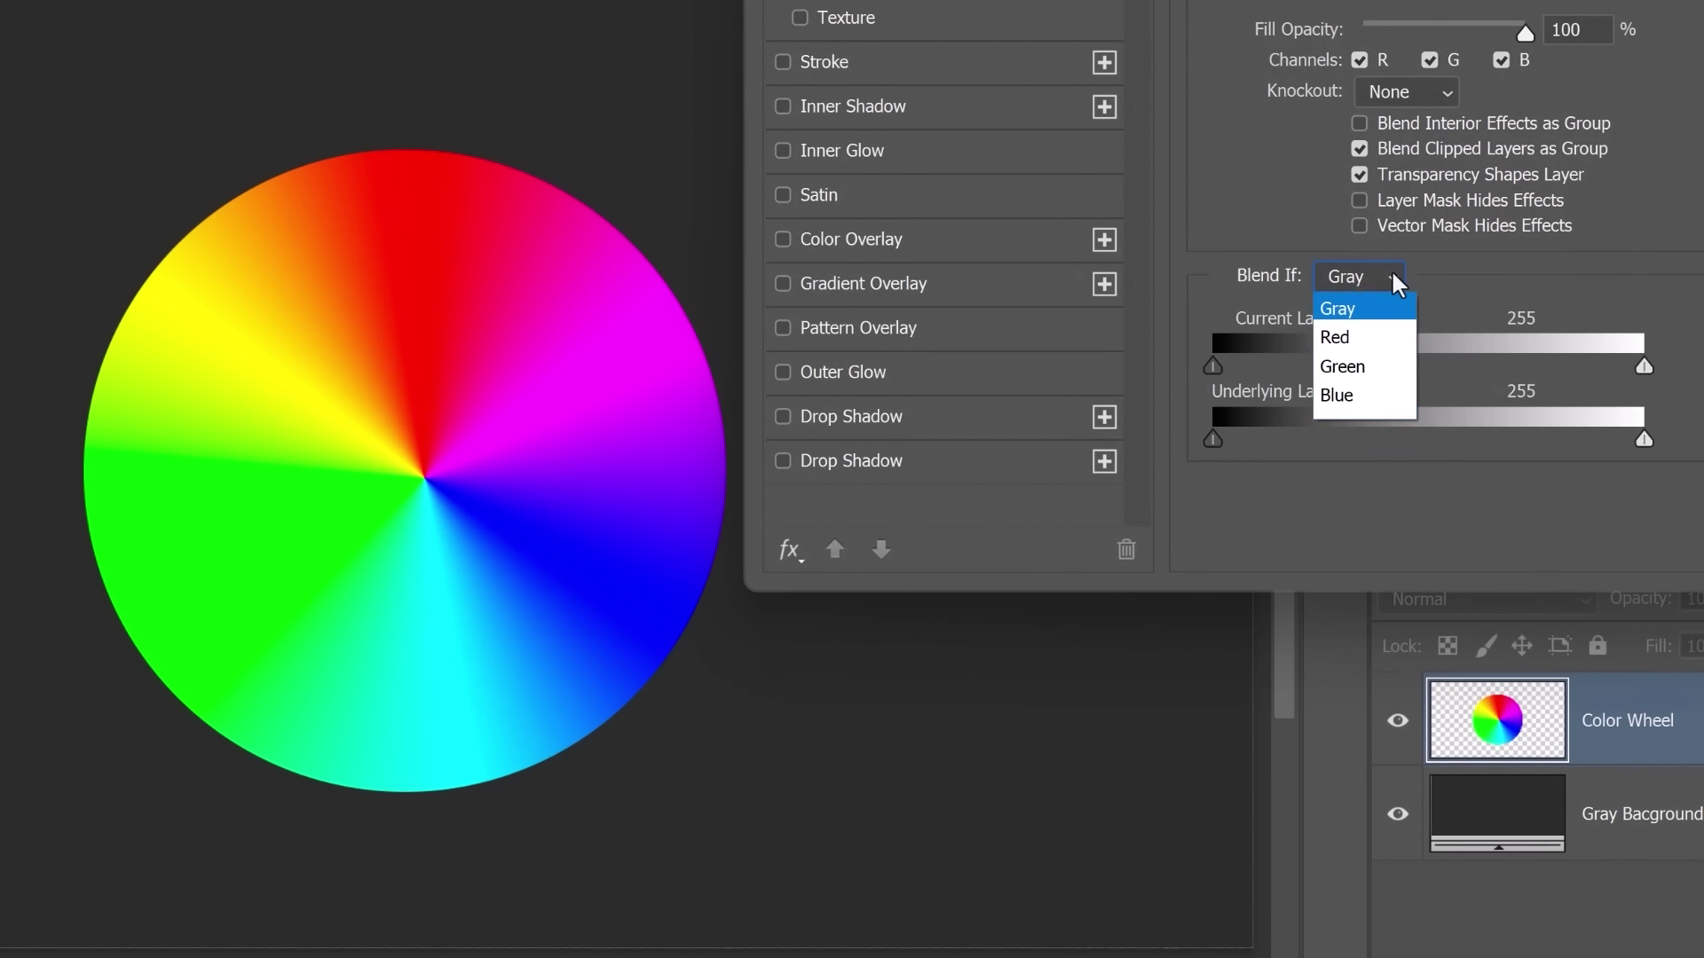
pyautogui.click(1392, 344)
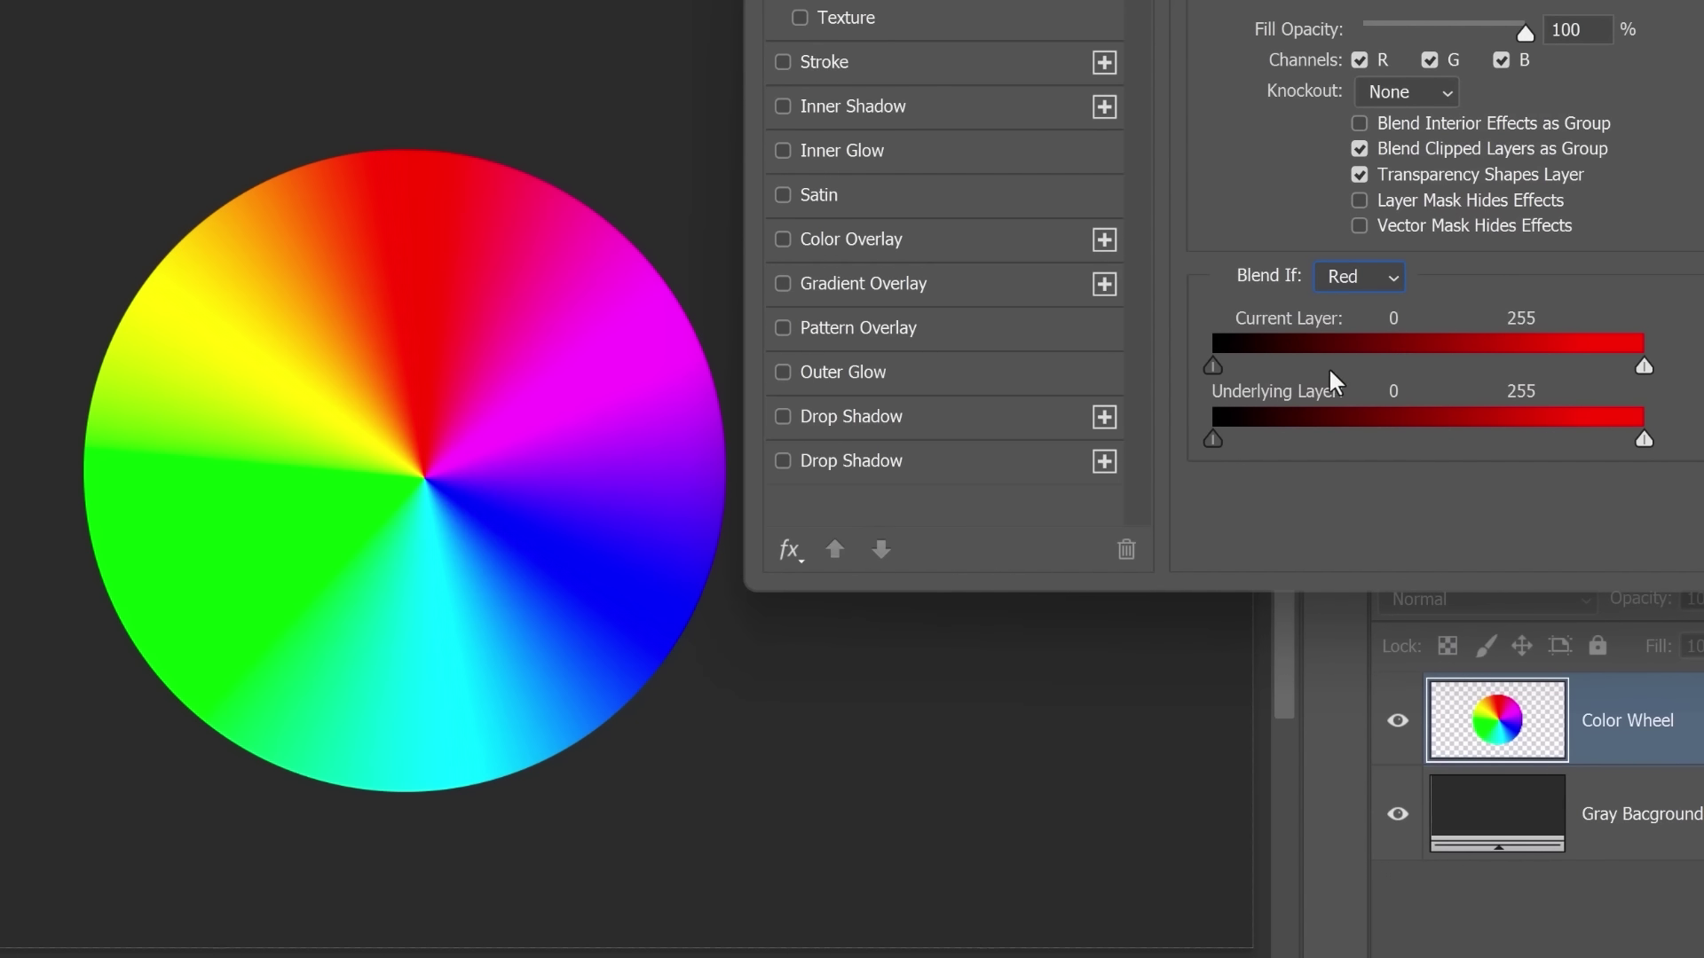
pyautogui.moveTo(1214, 364); pyautogui.dragTo(1657, 411)
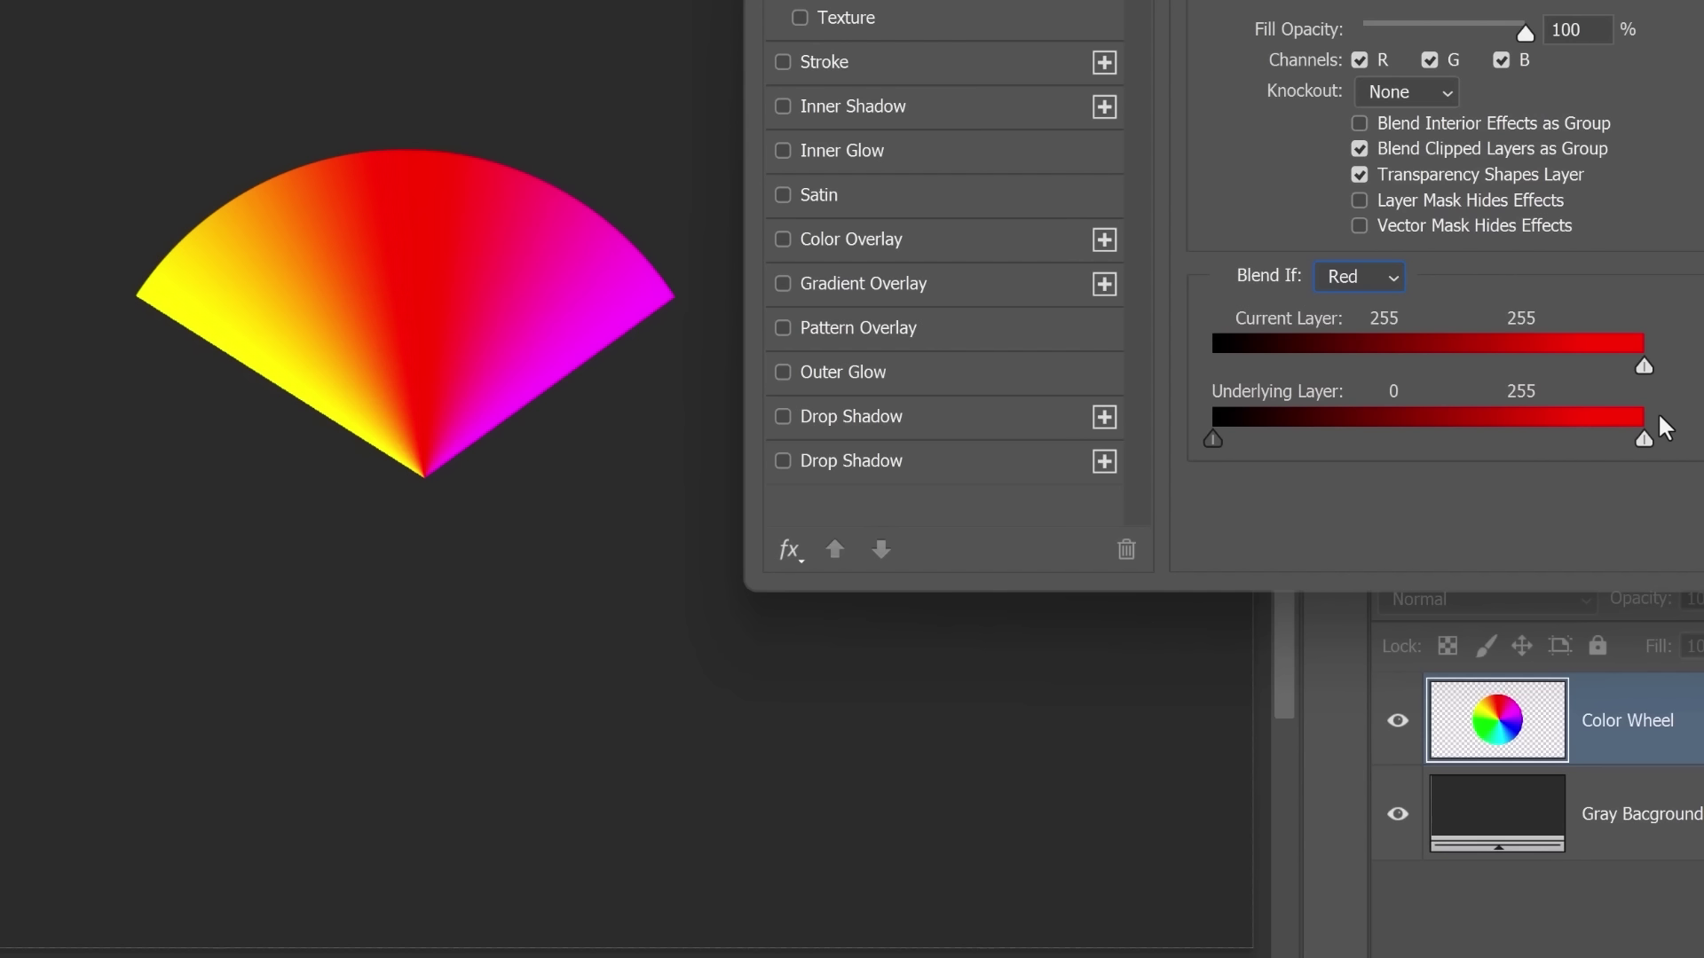
pyautogui.moveTo(1657, 412); pyautogui.dragTo(1169, 419)
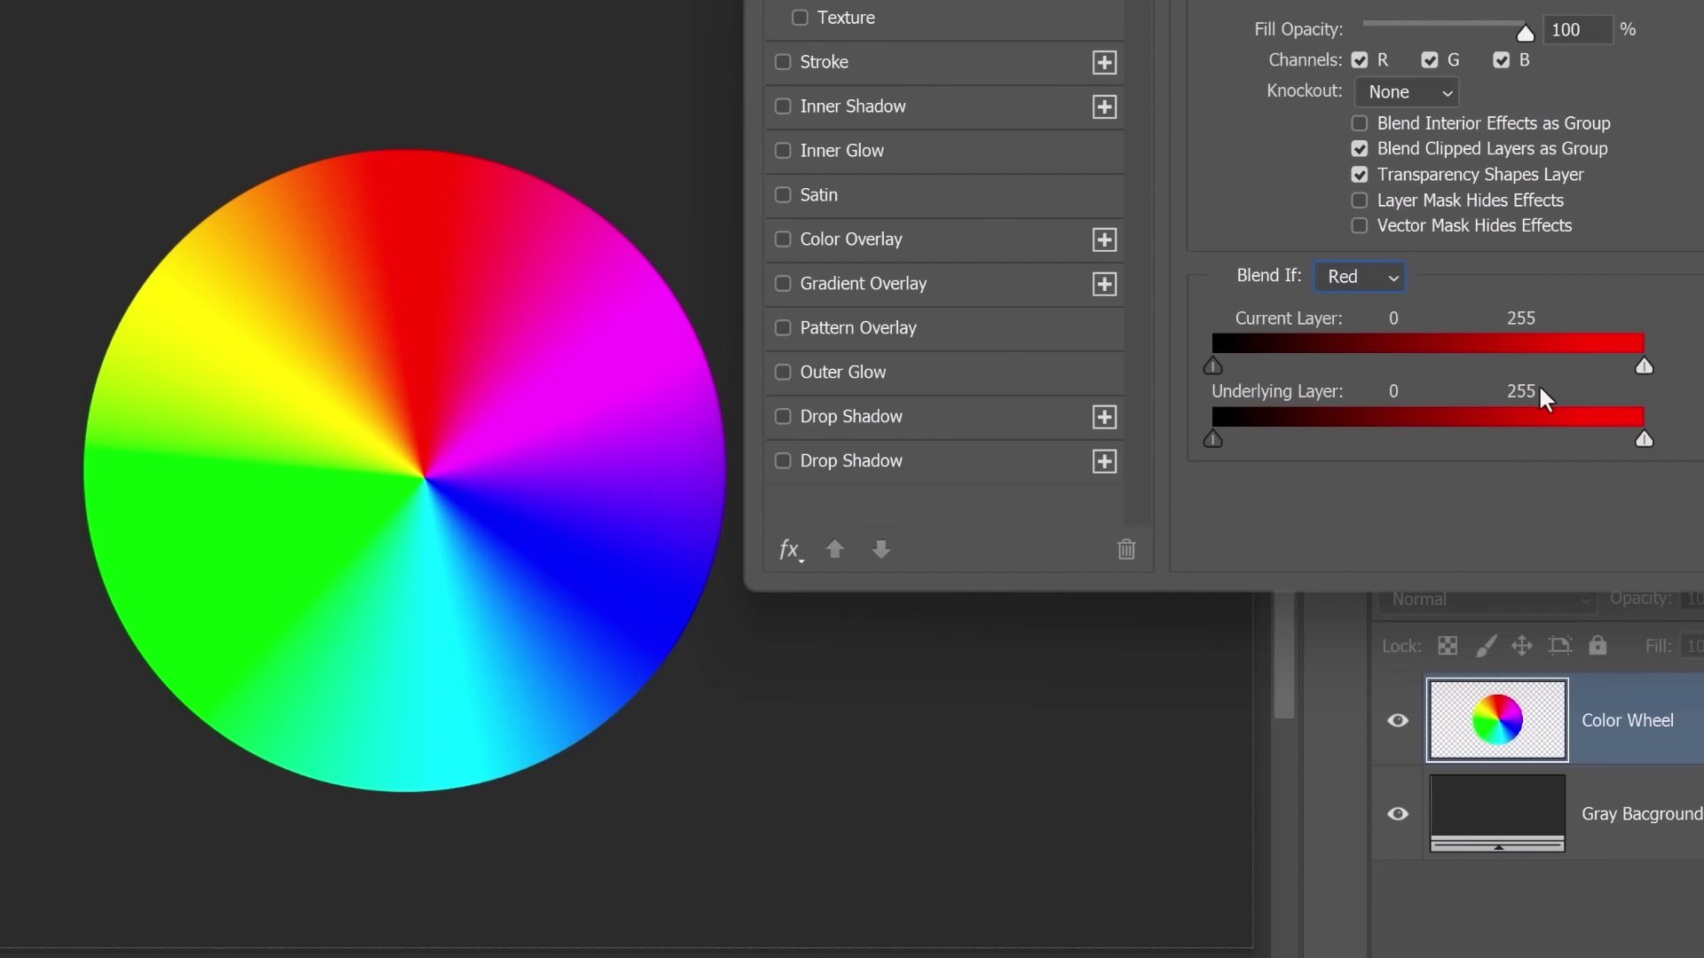
pyautogui.moveTo(1644, 372); pyautogui.dragTo(1586, 419)
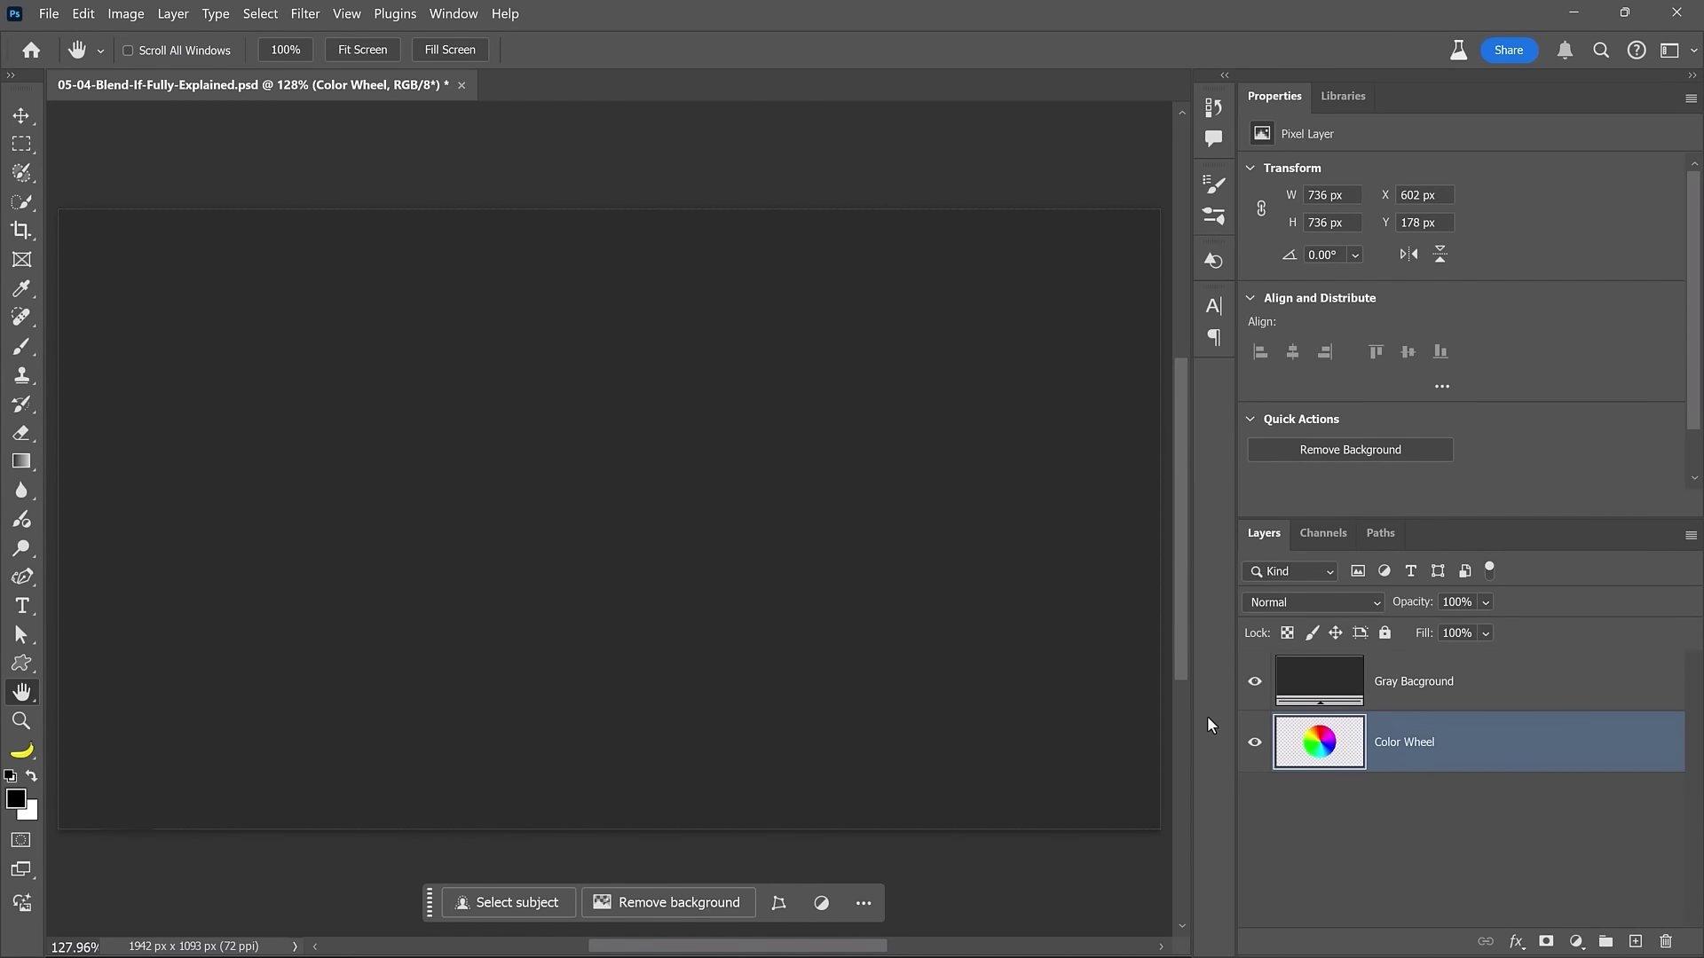
# Blend the Gray Background layer on Green, with the Underlying Layer black slider at 167.
pyautogui.click(1254, 682)
pyautogui.click(1255, 681)
pyautogui.doubleClick(1588, 691)
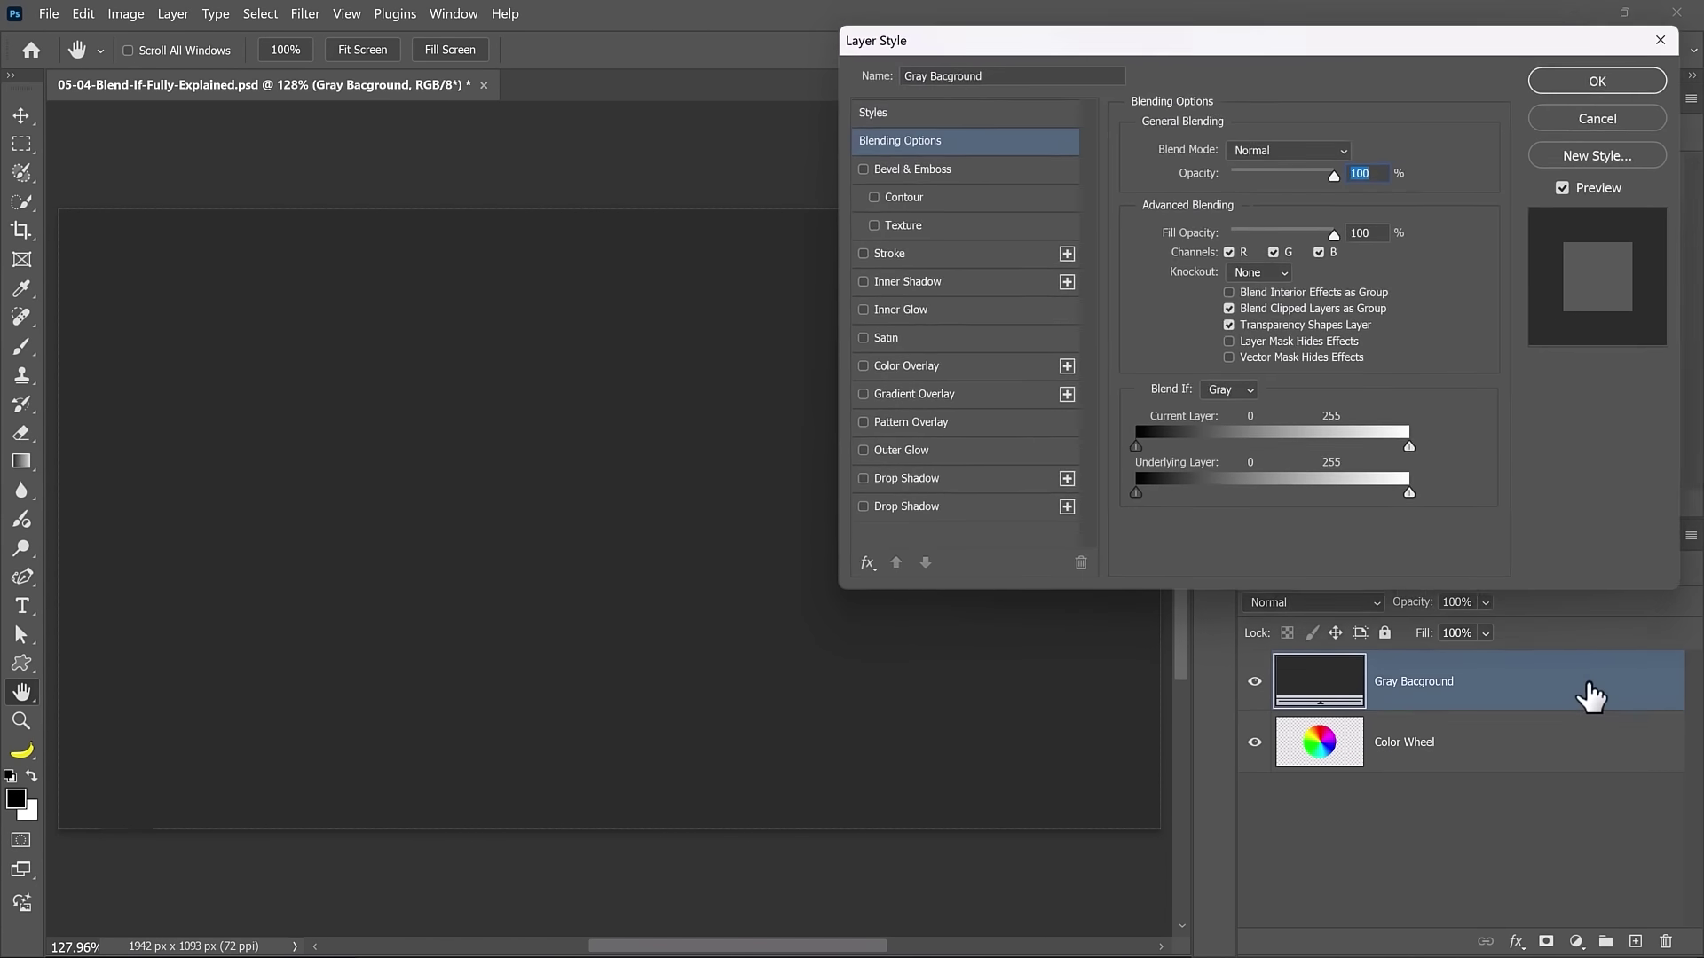
pyautogui.click(1251, 395)
pyautogui.click(1252, 453)
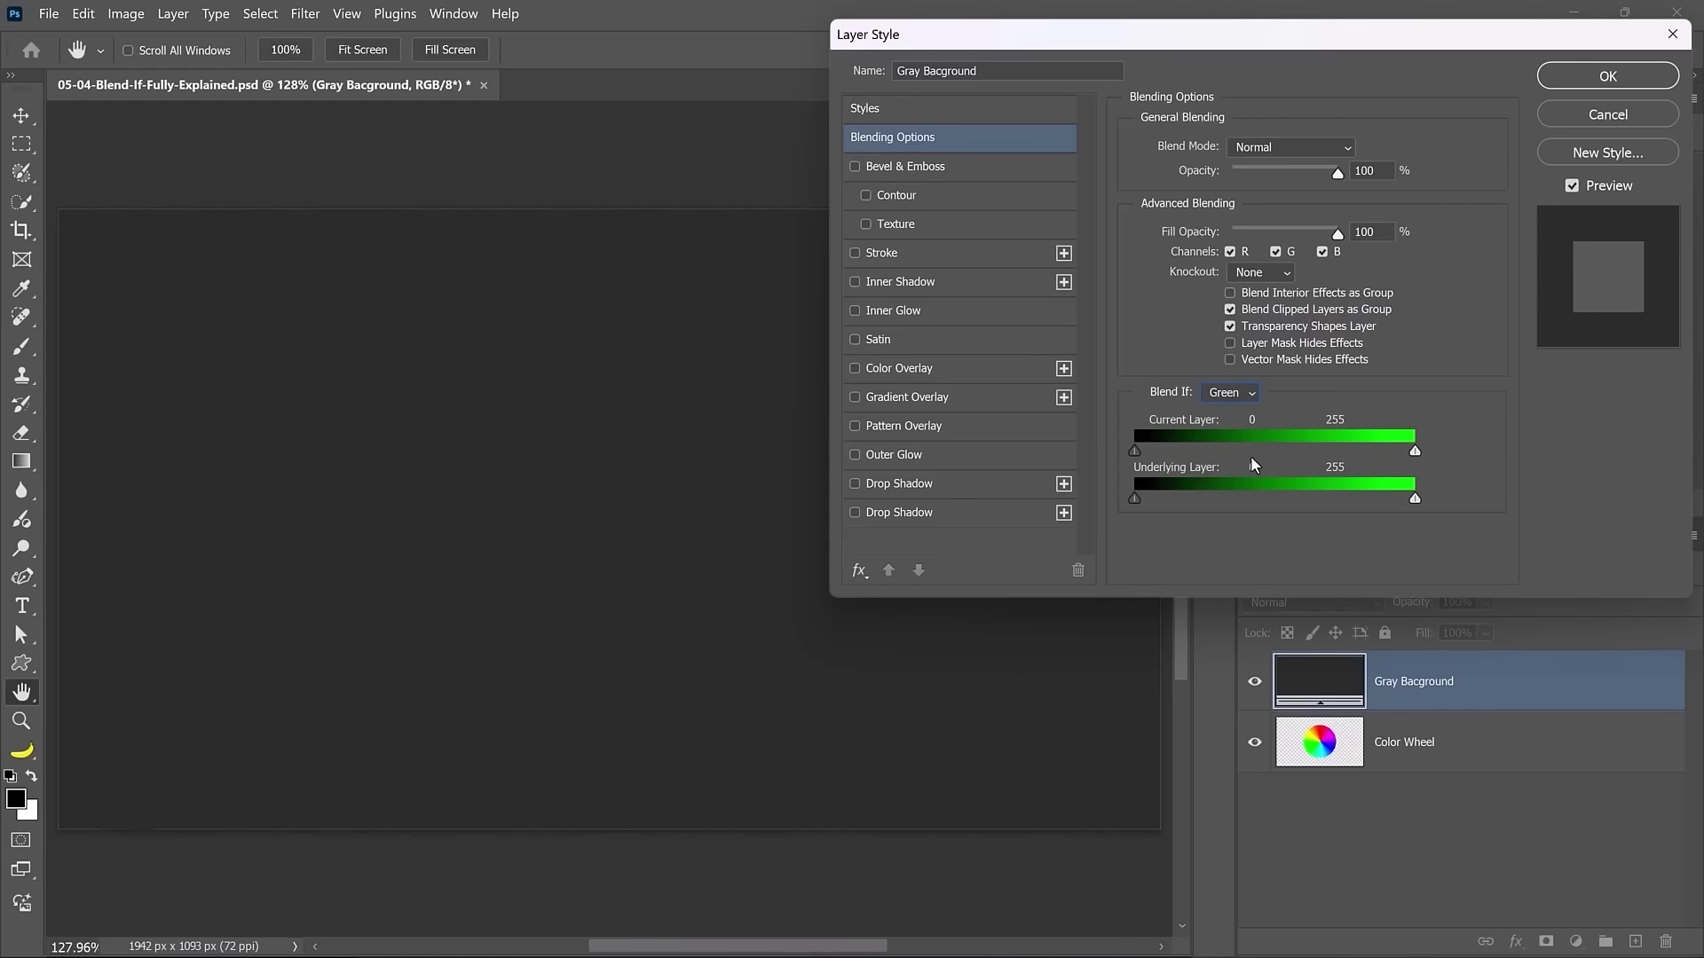
pyautogui.moveTo(1416, 496)
pyautogui.mouseDown()
pyautogui.moveTo(1237, 502)
pyautogui.moveTo(1425, 514)
pyautogui.mouseUp()
pyautogui.moveTo(1132, 502); pyautogui.dragTo(1318, 525)
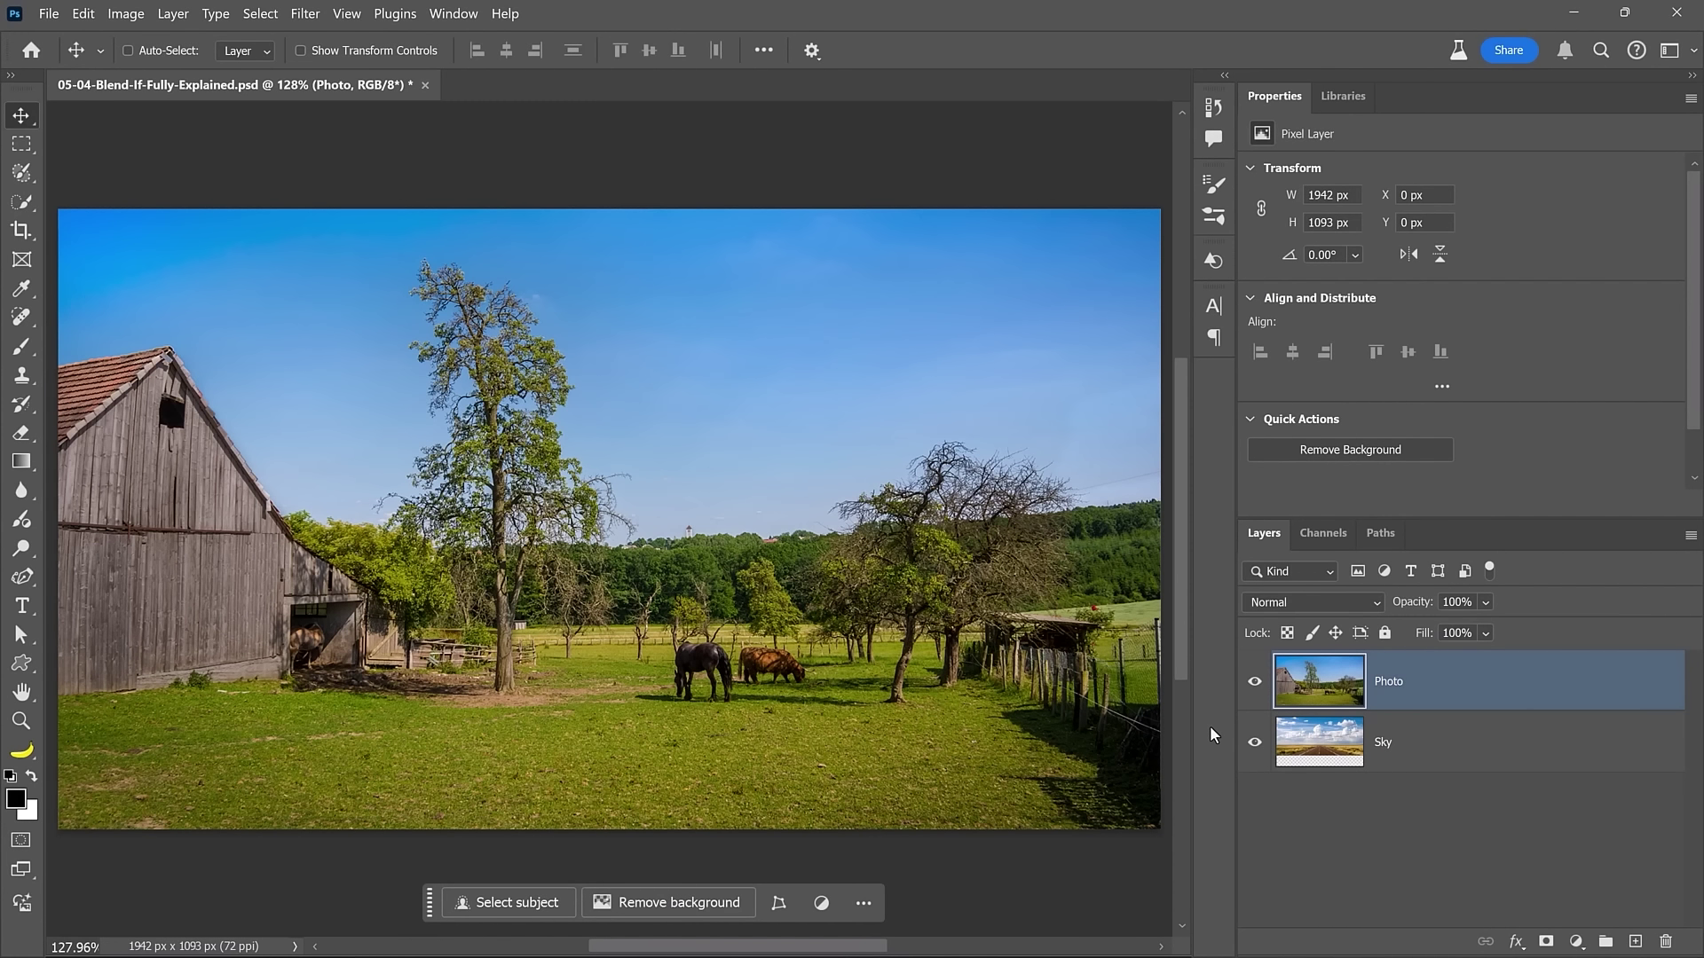
pyautogui.click(1254, 682)
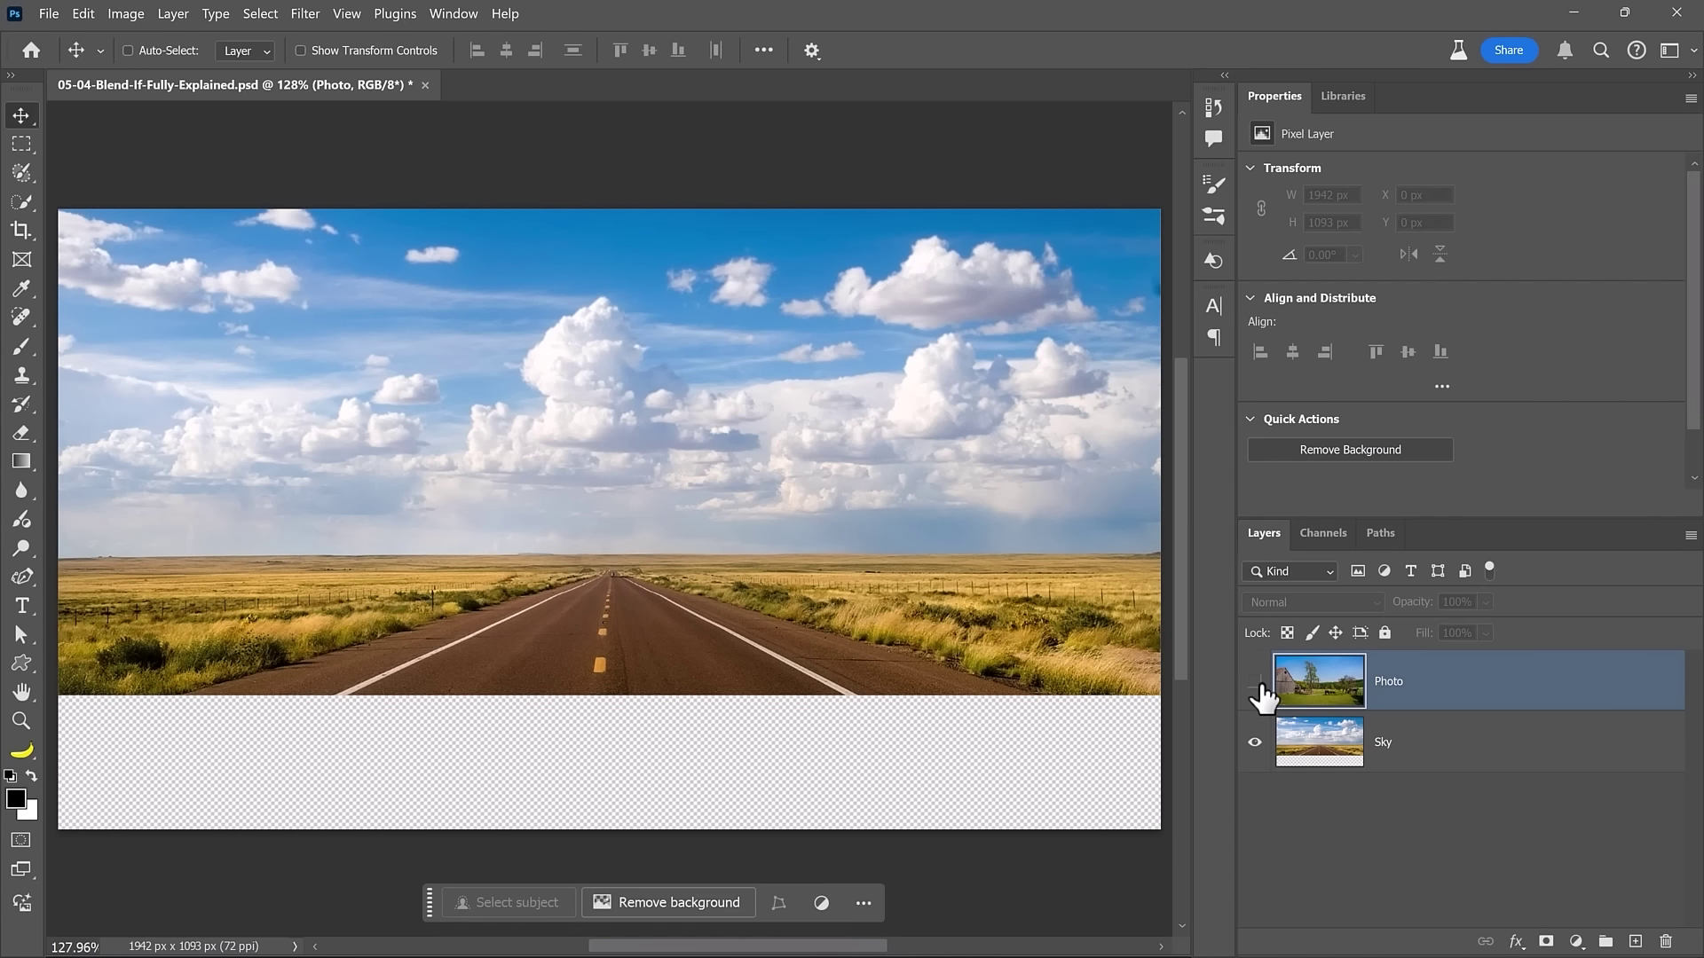
pyautogui.click(1255, 682)
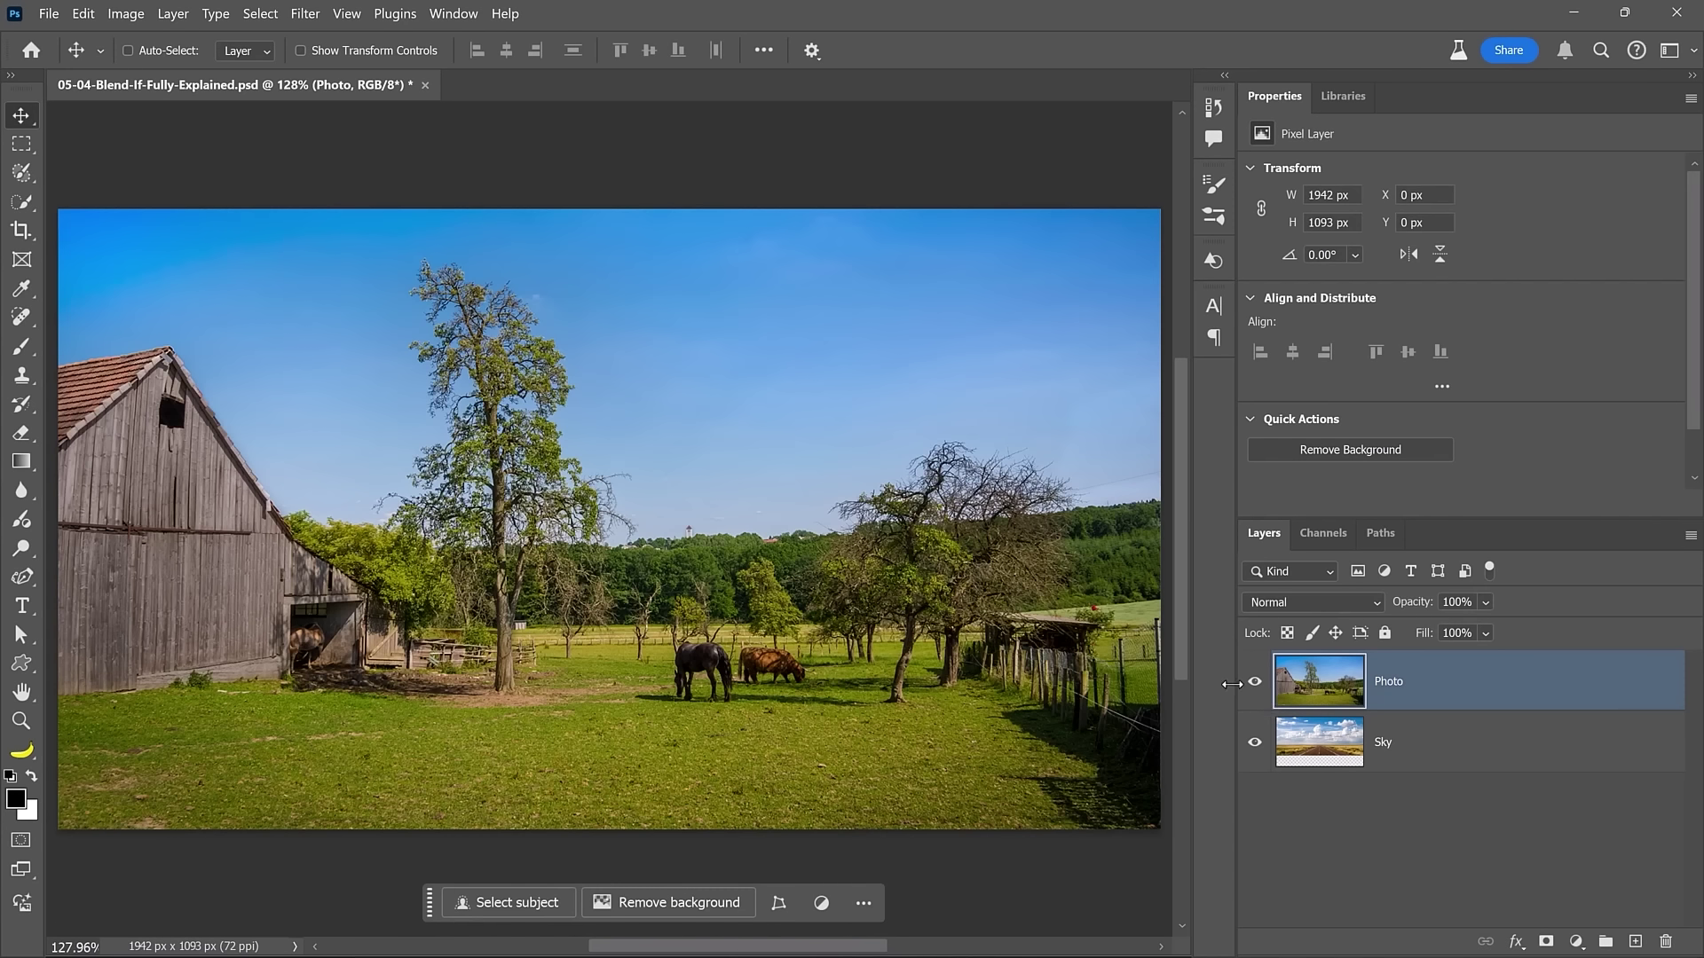
pyautogui.click(1309, 541)
pyautogui.click(1311, 599)
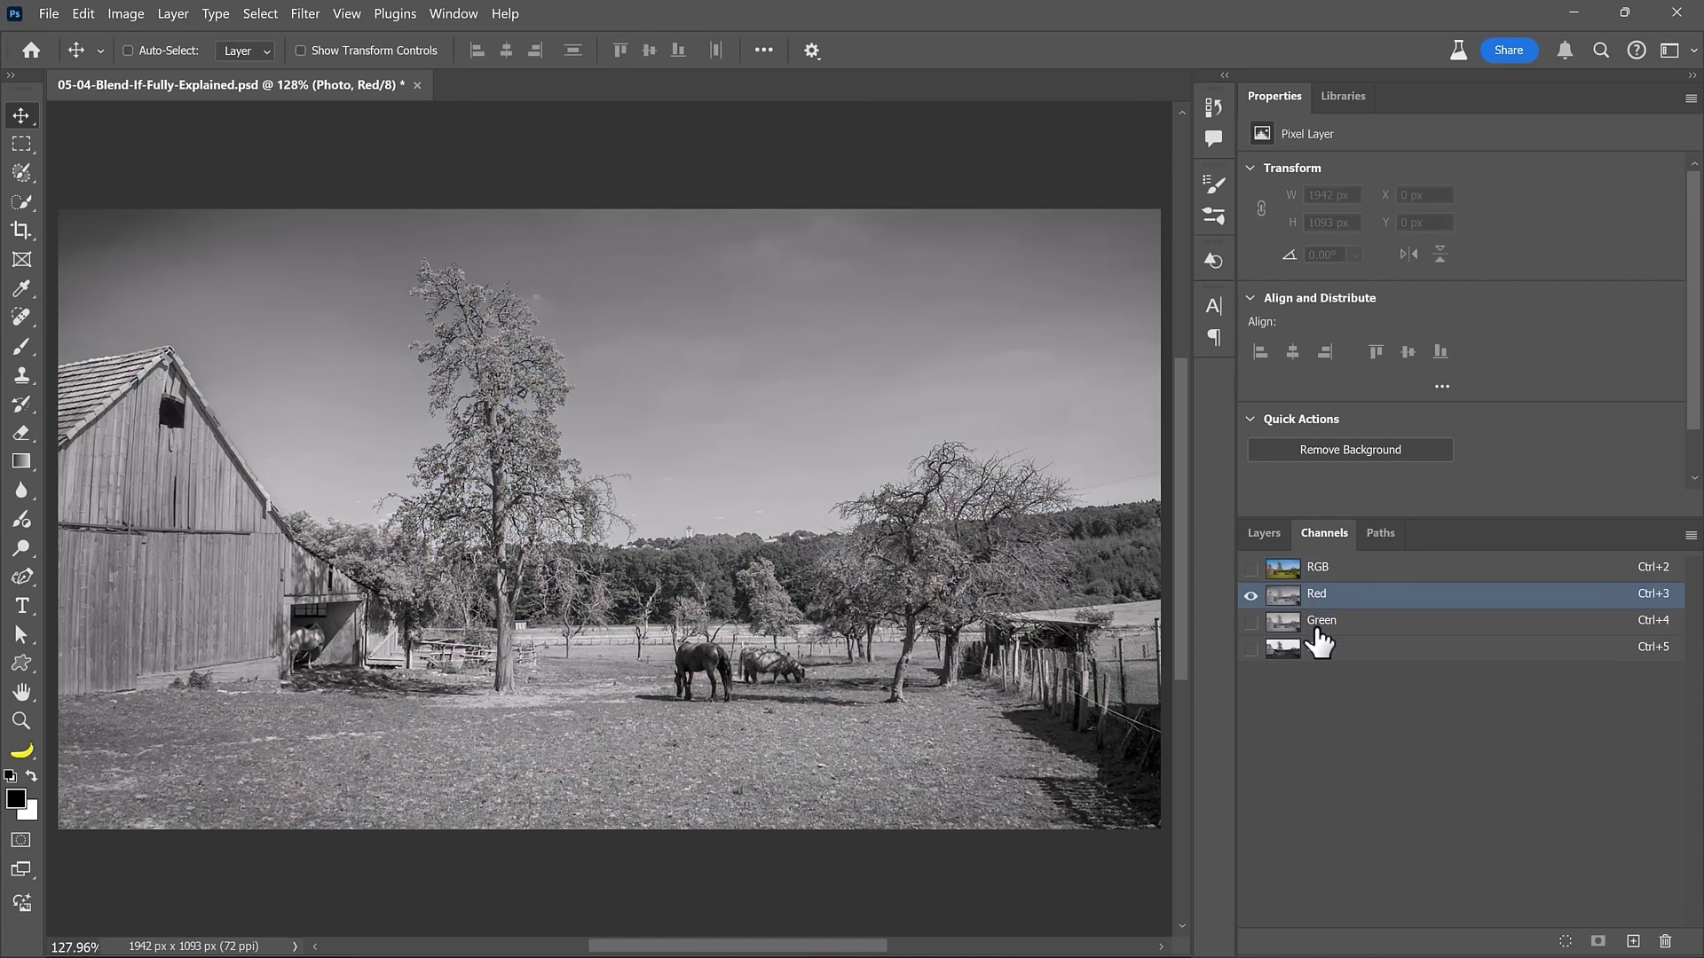
pyautogui.click(1314, 625)
pyautogui.click(1317, 649)
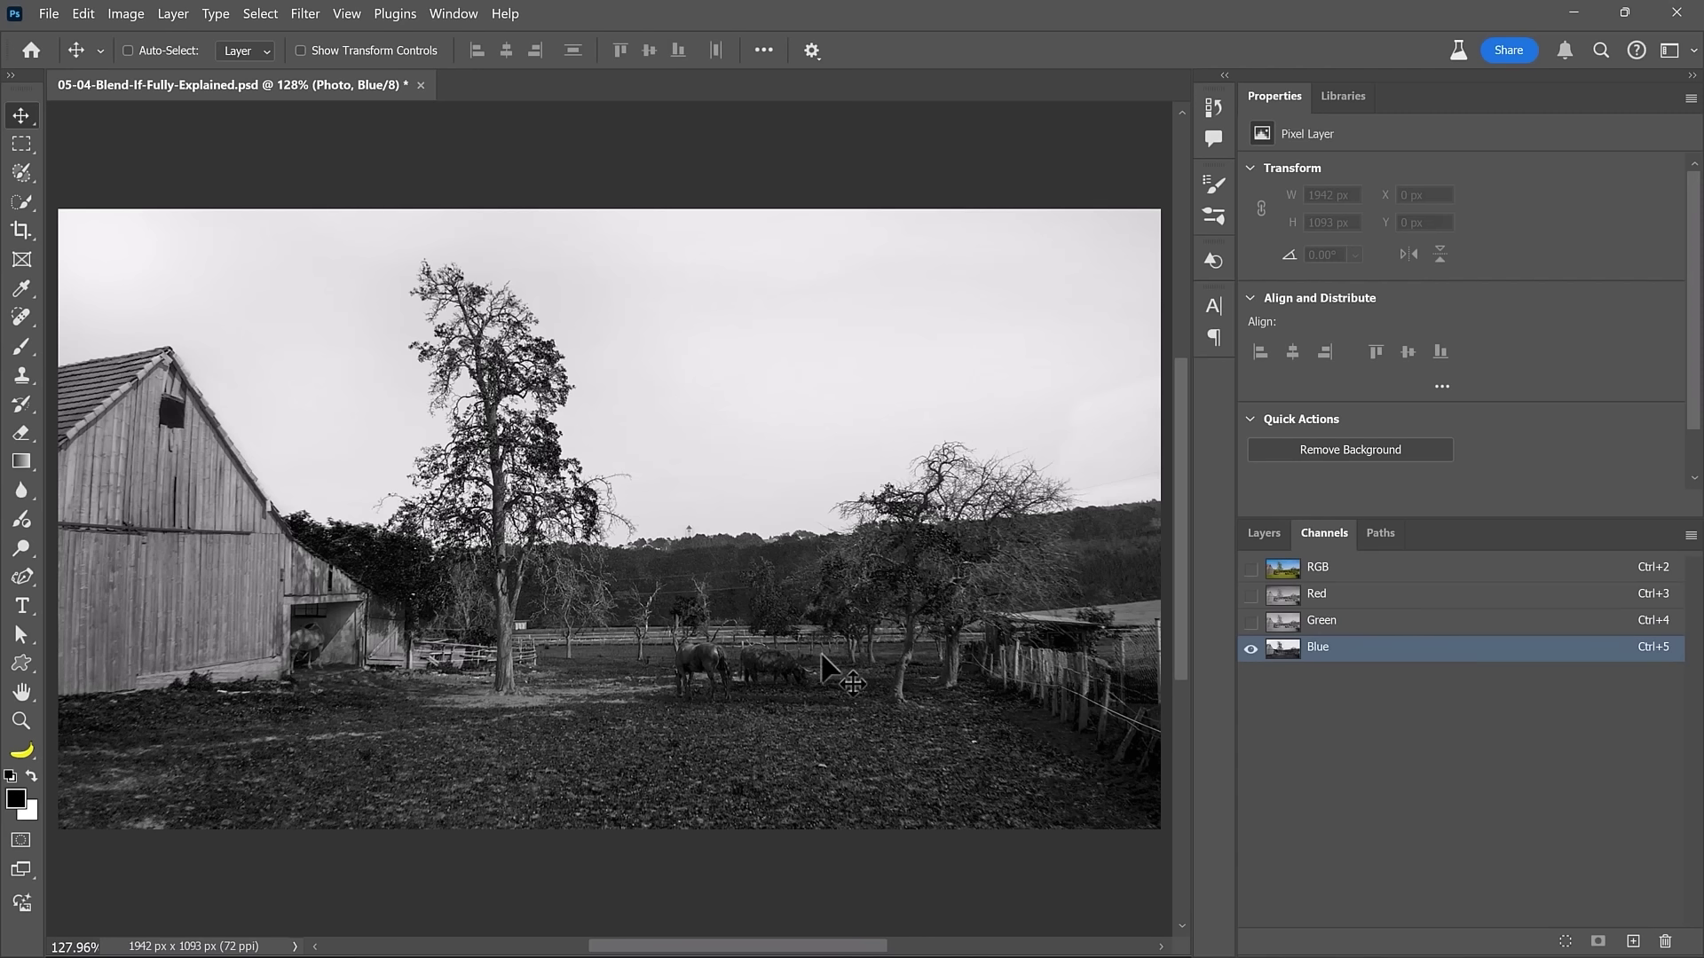
pyautogui.click(1294, 567)
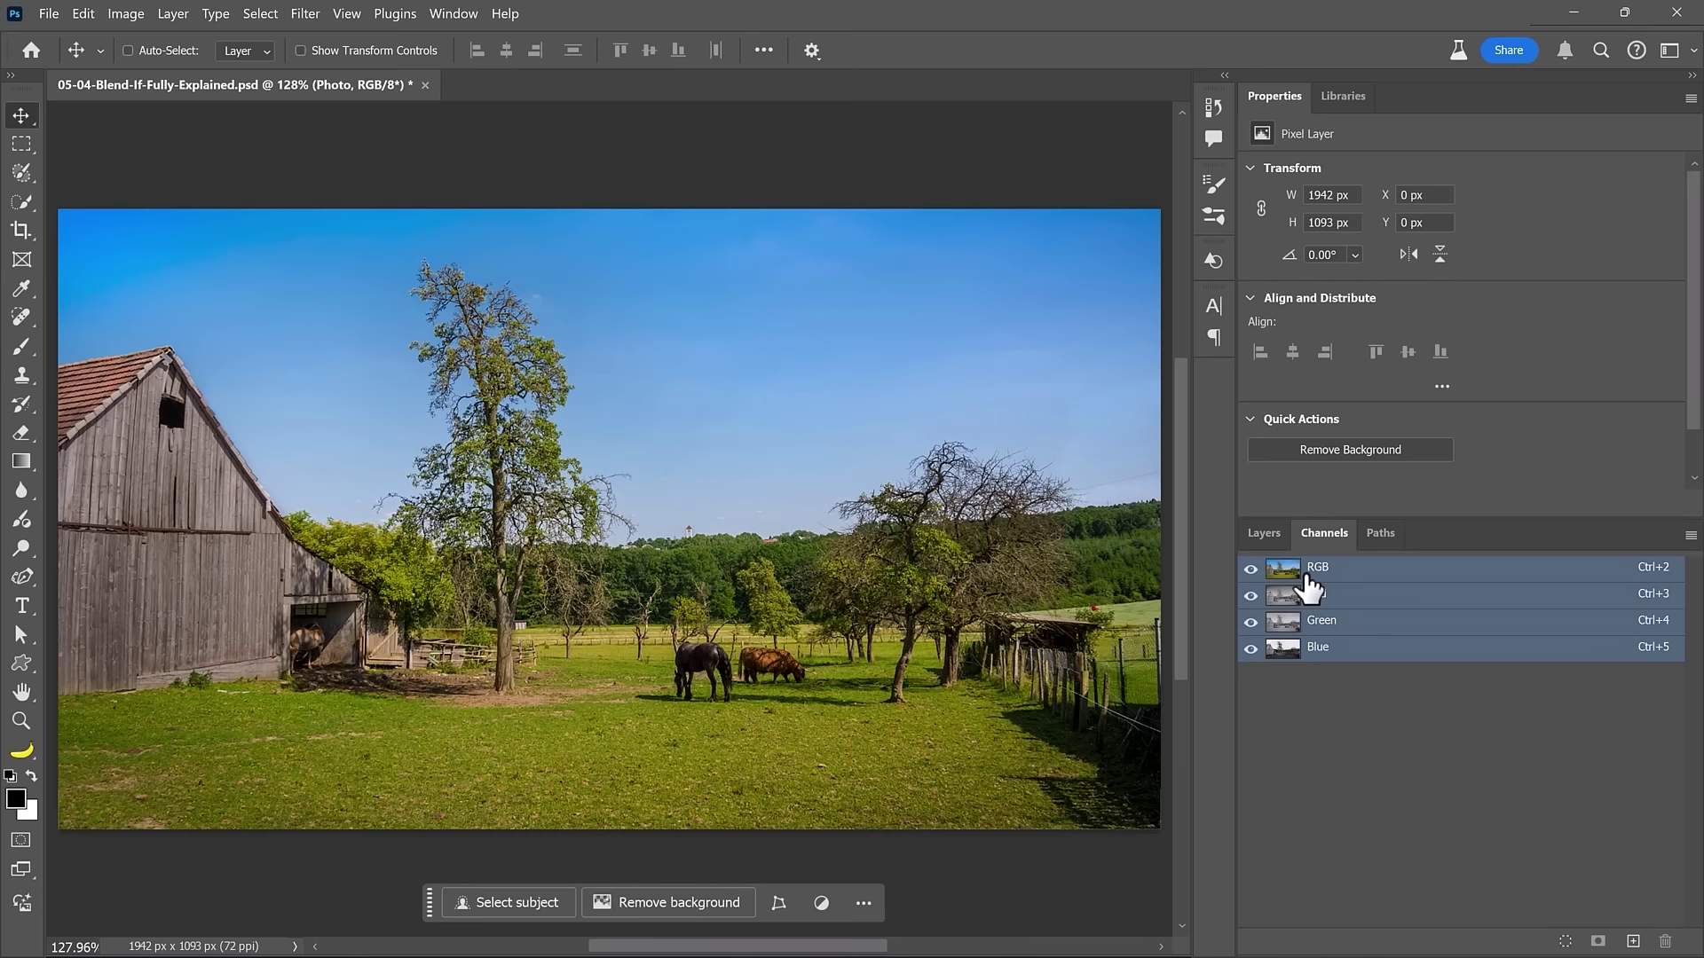
pyautogui.click(1260, 536)
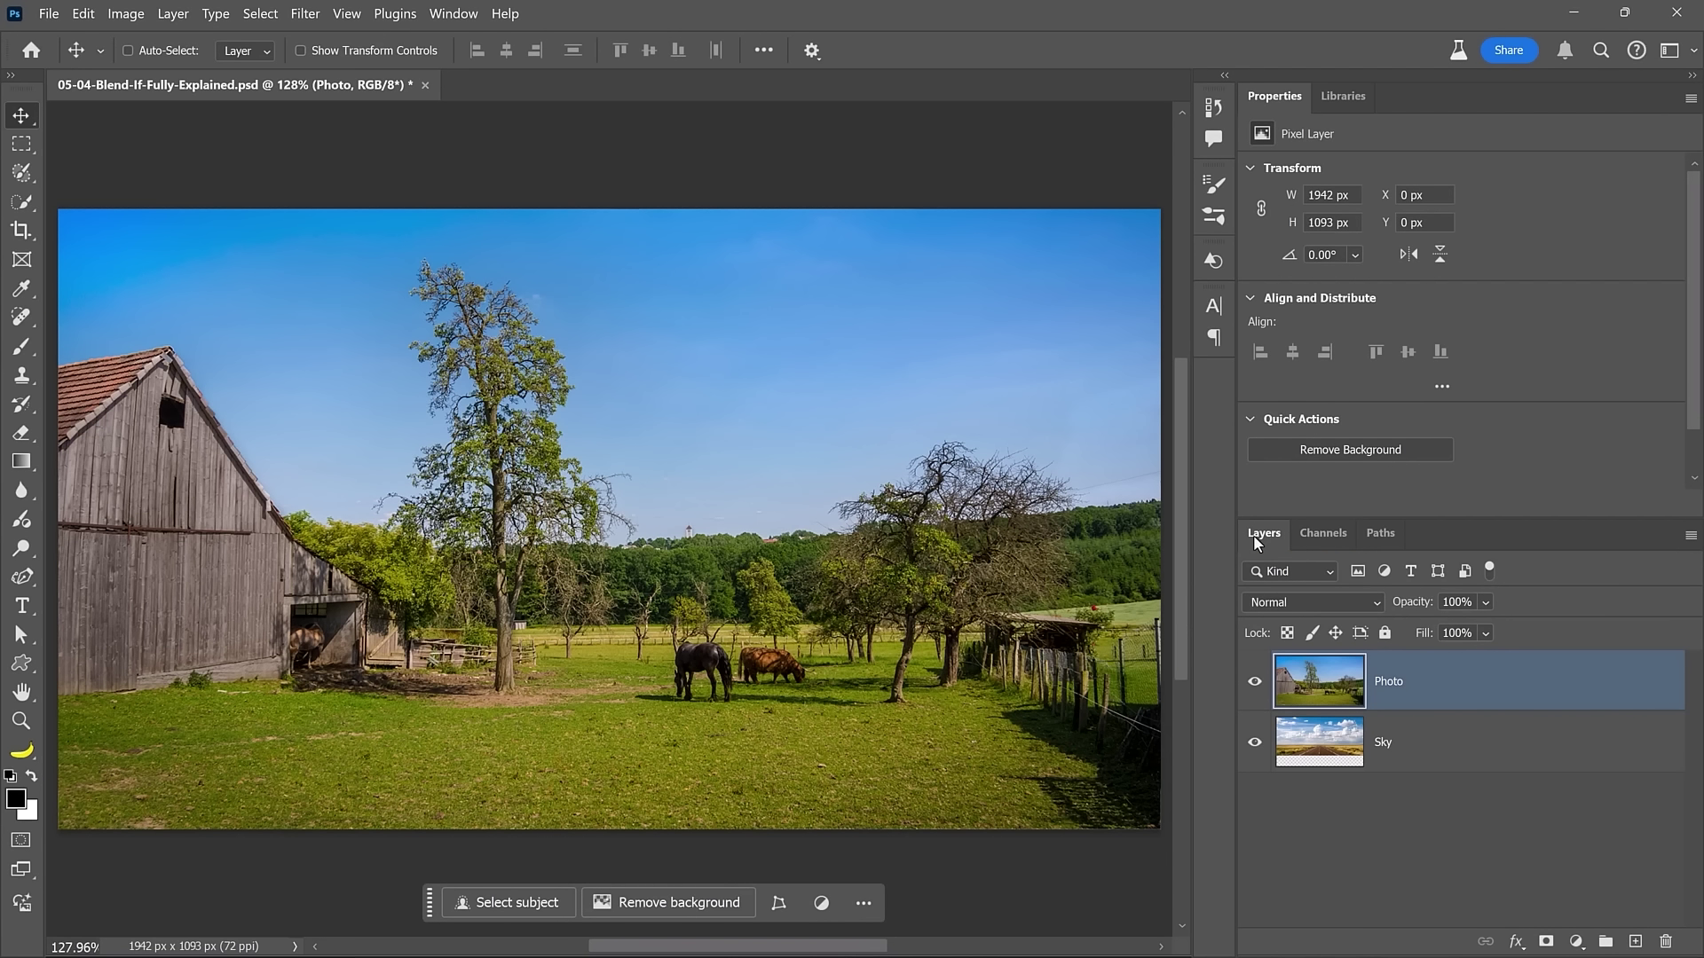
# Blend the Photo layer on Blue, splitting the Current Layer white slider at 170/200.
pyautogui.doubleClick(1499, 701)
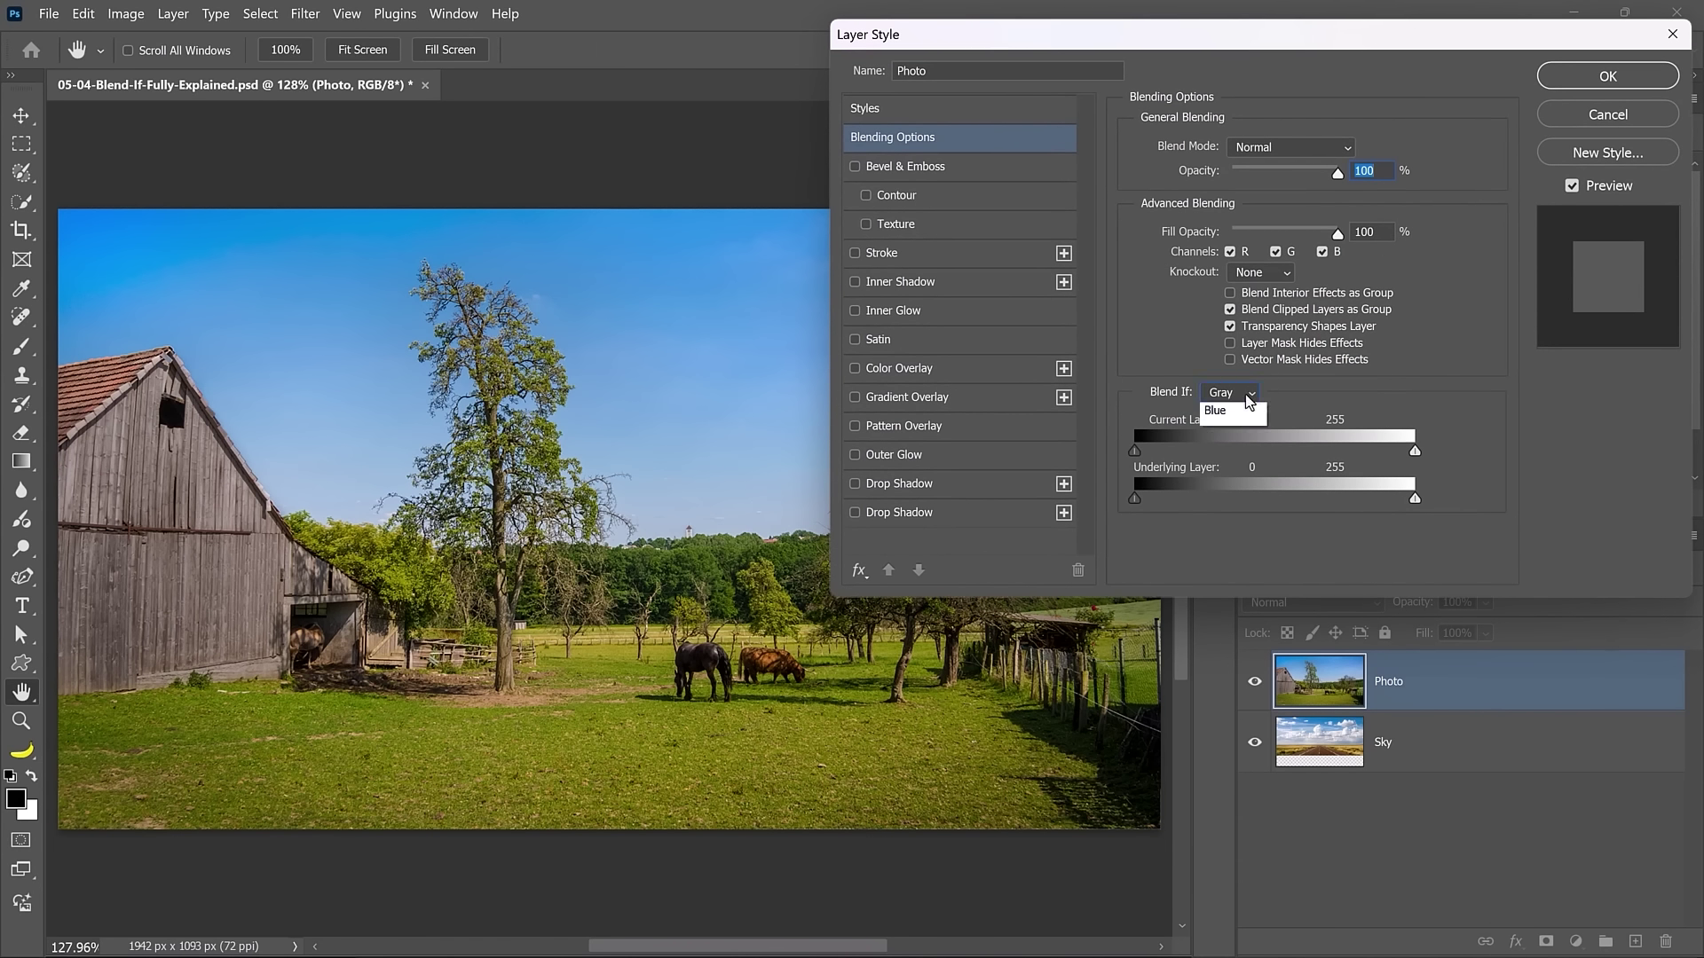
pyautogui.click(1225, 475)
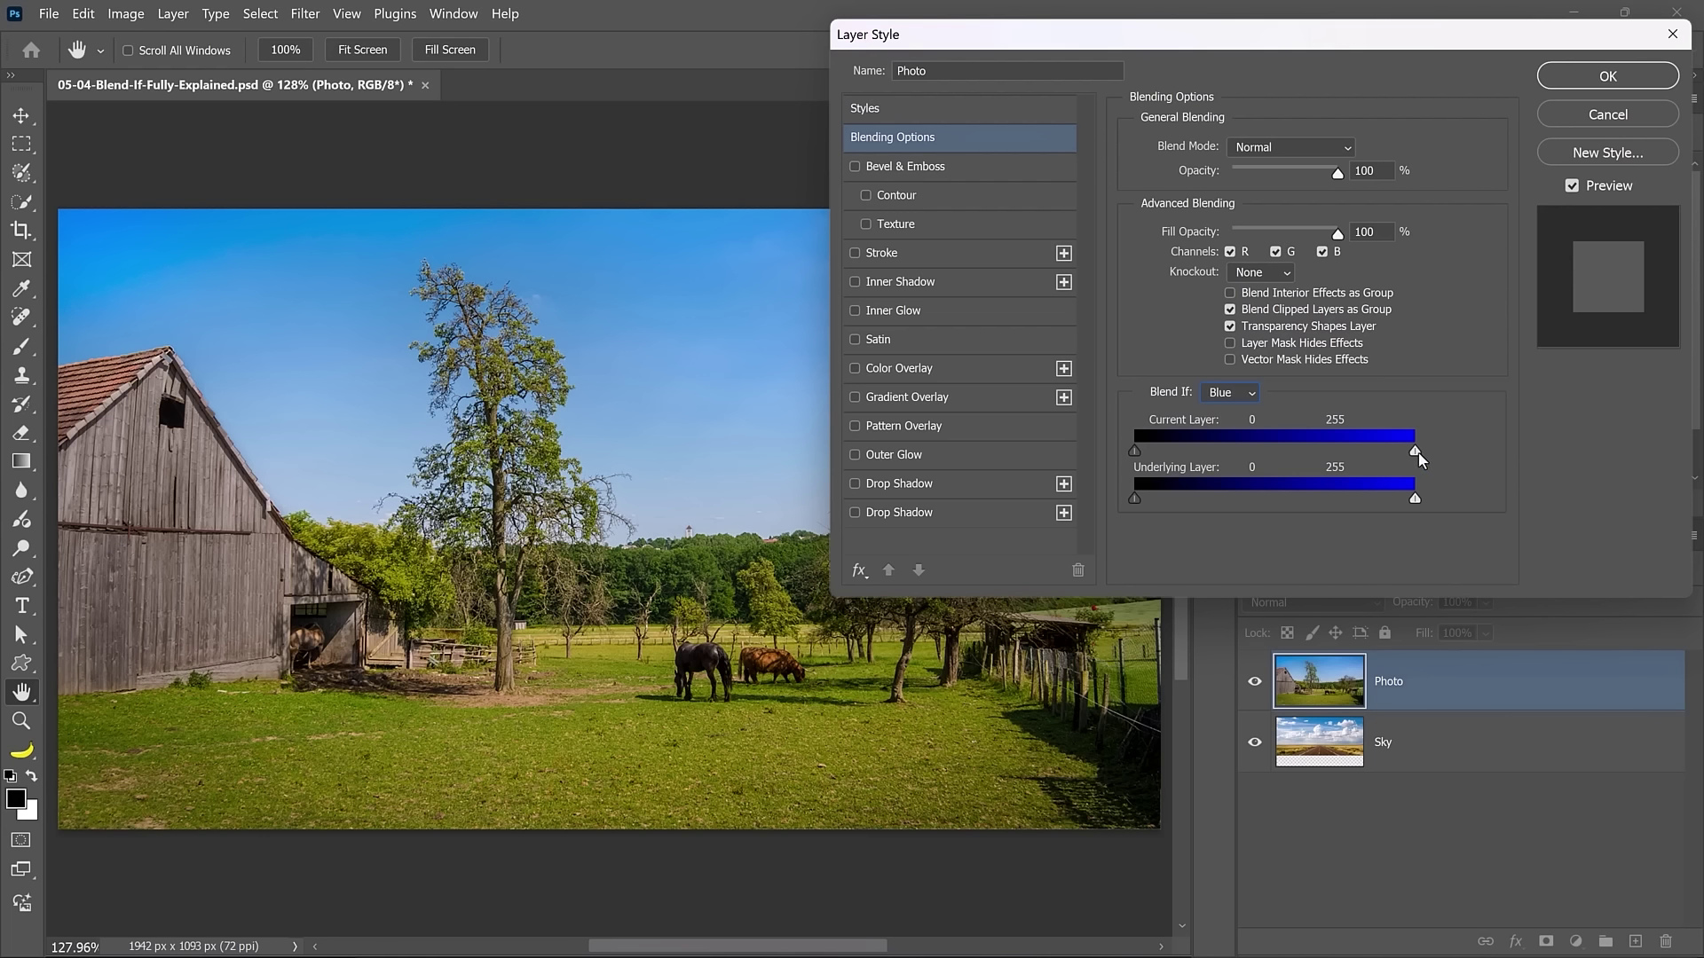
pyautogui.moveTo(1415, 451); pyautogui.dragTo(1343, 451)
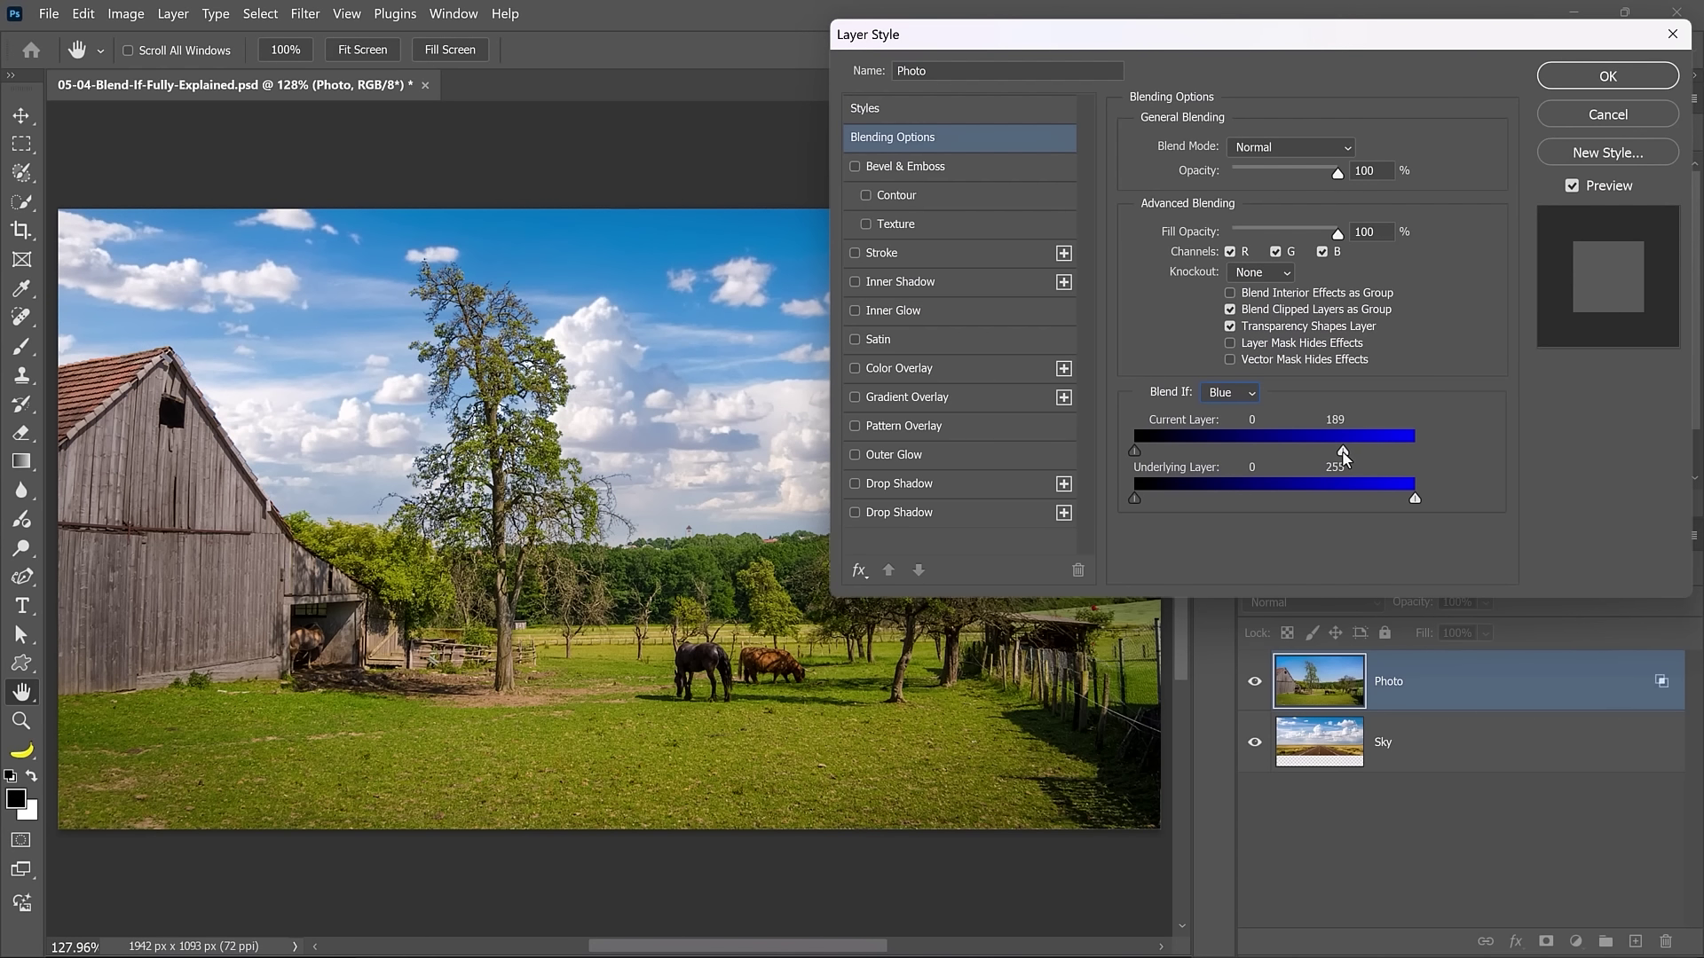
pyautogui.press('alt')
pyautogui.moveTo(1343, 451); pyautogui.dragTo(1325, 453)
# Apply the Layer Style settings so the Sky layer's clouds replace the barn scene's plain blue sky.
pyautogui.click(1583, 78)
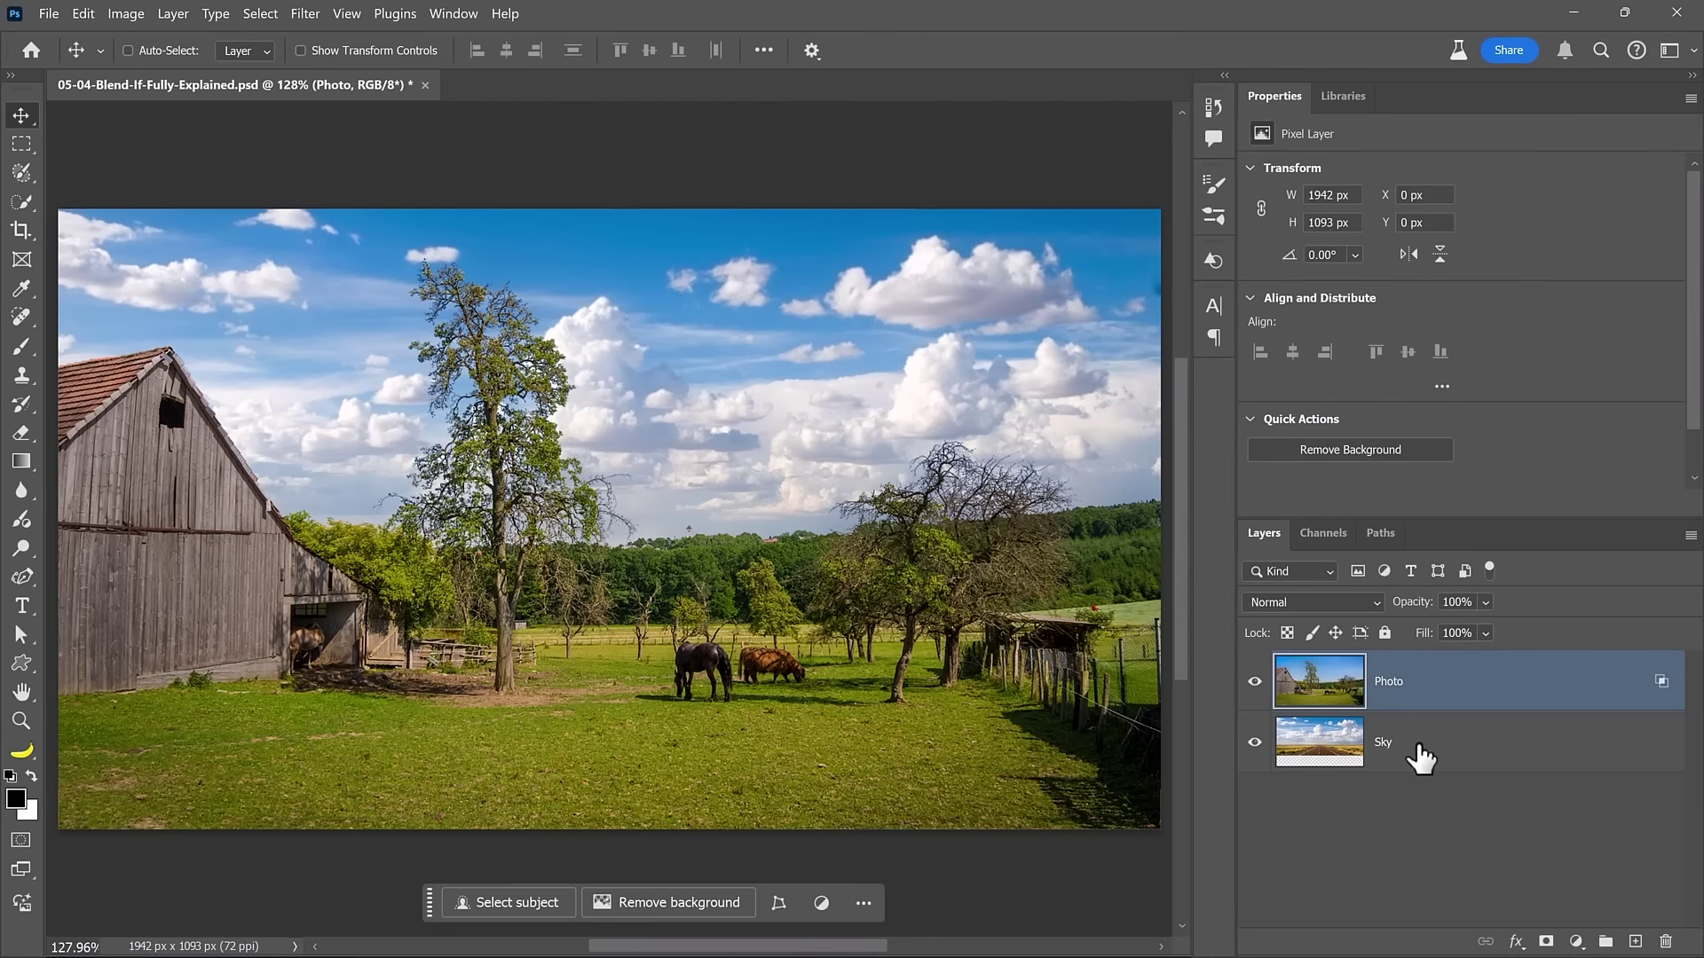